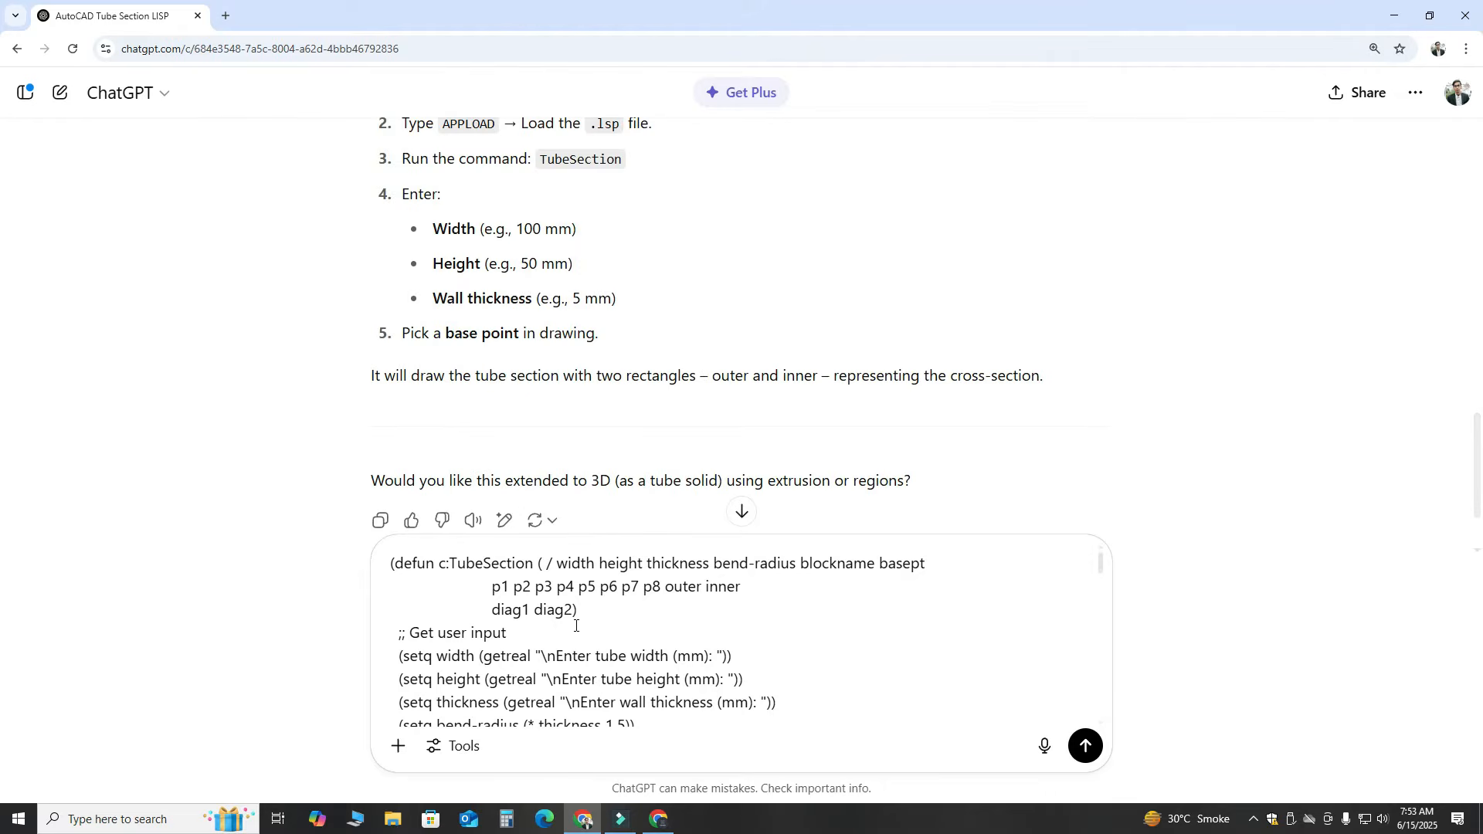
# Submit the pasted TubeSection LISP code with diagonals and block creation to ChatGPT.
pyautogui.scroll(-4, 533, 613)
pyautogui.click(1092, 755)
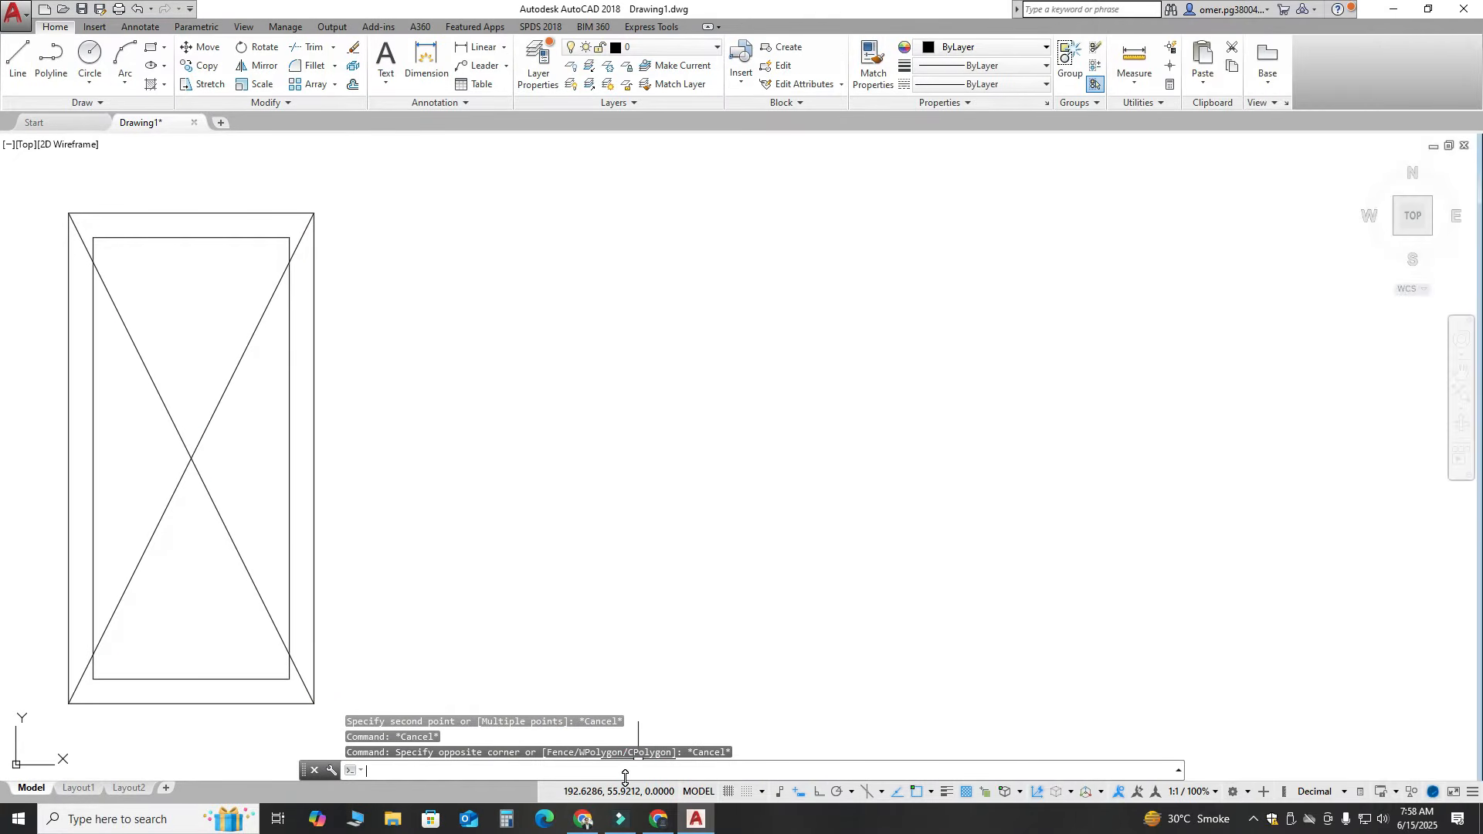
# In AutoCAD, run TUBESECTION with width 50, height 50 and wall thickness 2.5 mm, and insert it beside the existing tall tube section.
pyautogui.press('Return')
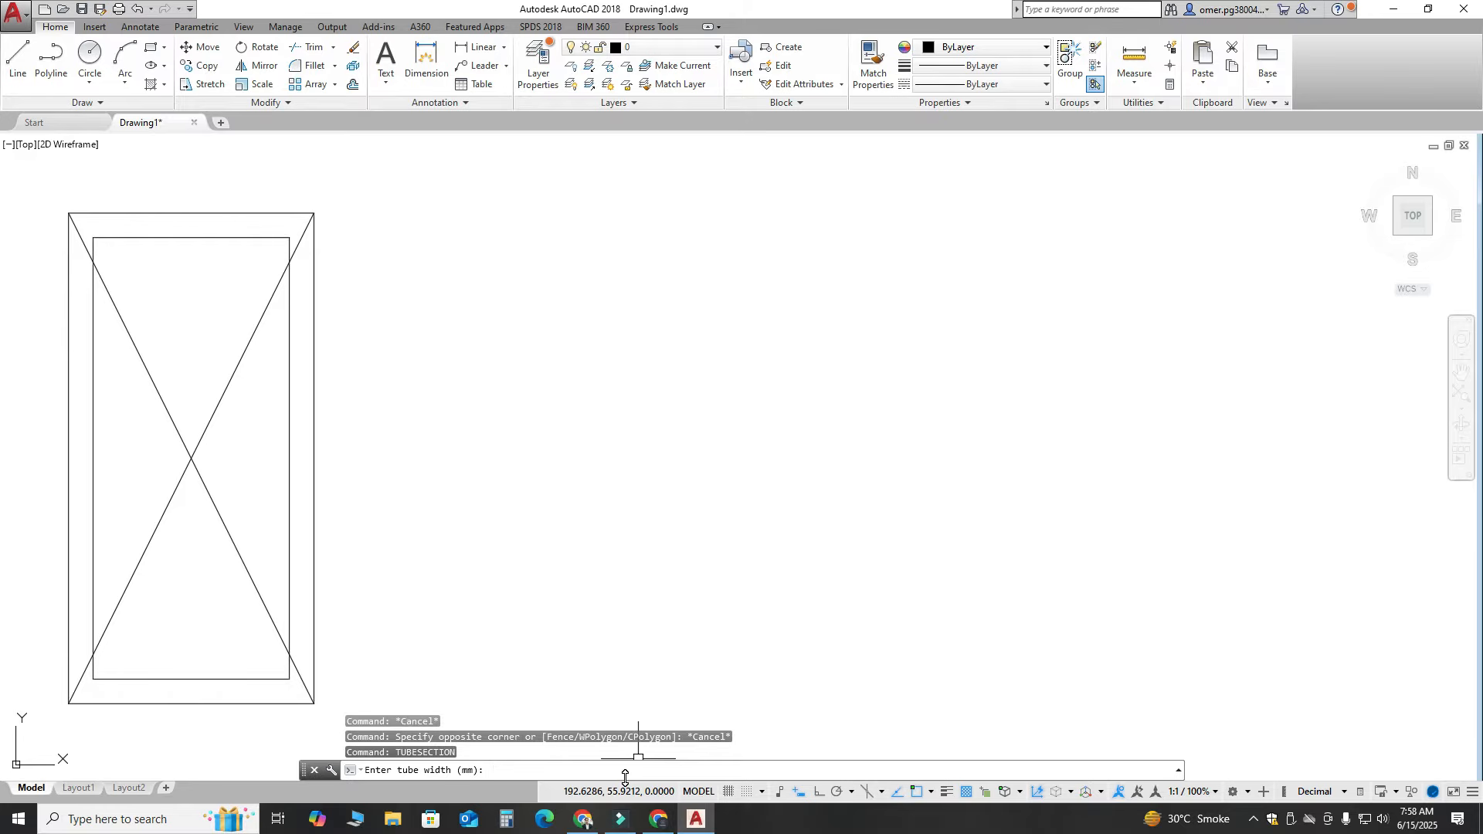
pyautogui.write('50')
pyautogui.press('Return')
pyautogui.press('Return')
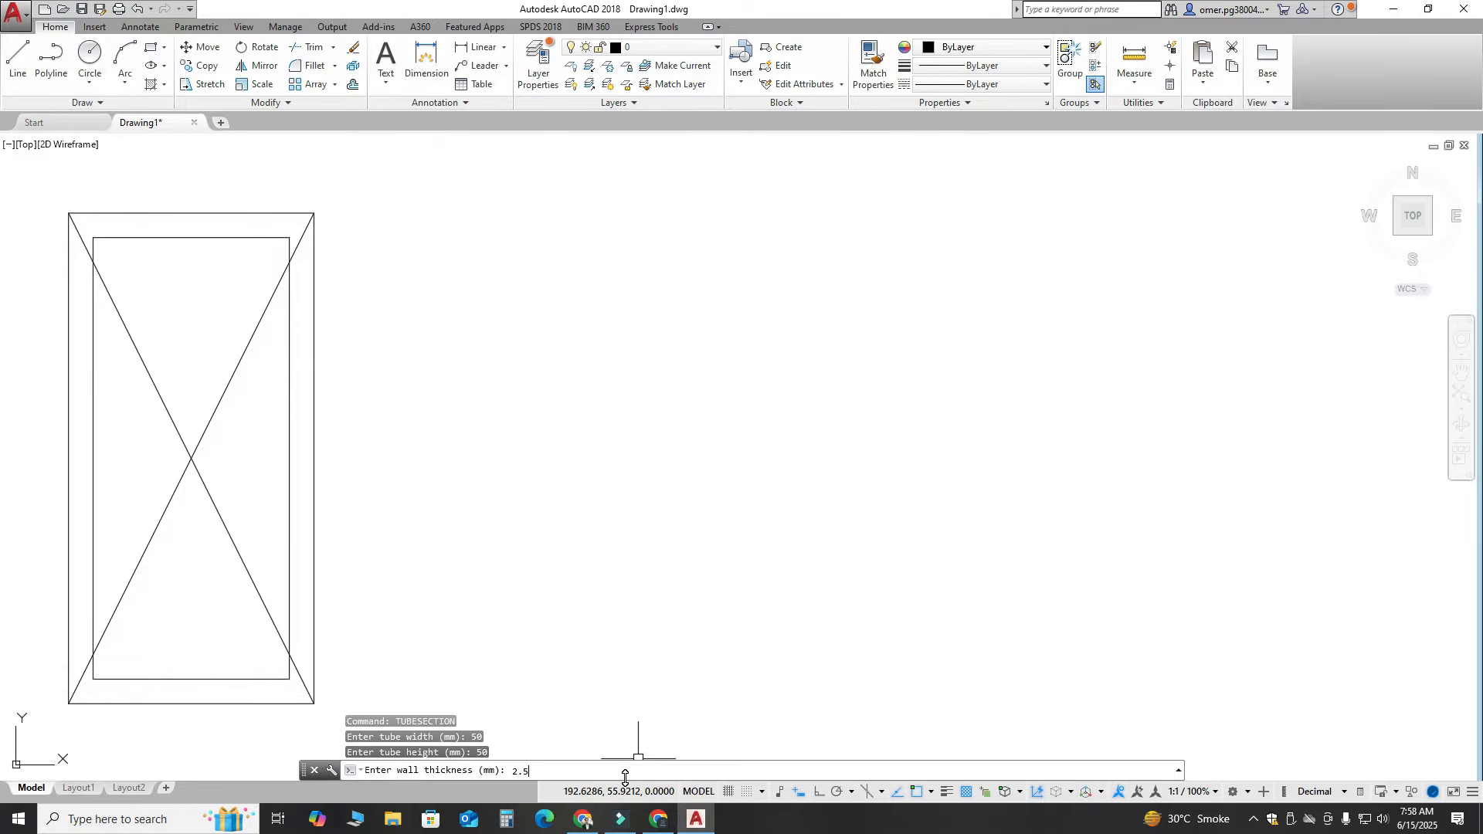
pyautogui.write('2.5')
pyautogui.press('Return')
pyautogui.click(530, 466)
# Cut the square tube section block and paste it closer to the tall tube section.
pyautogui.click(720, 528)
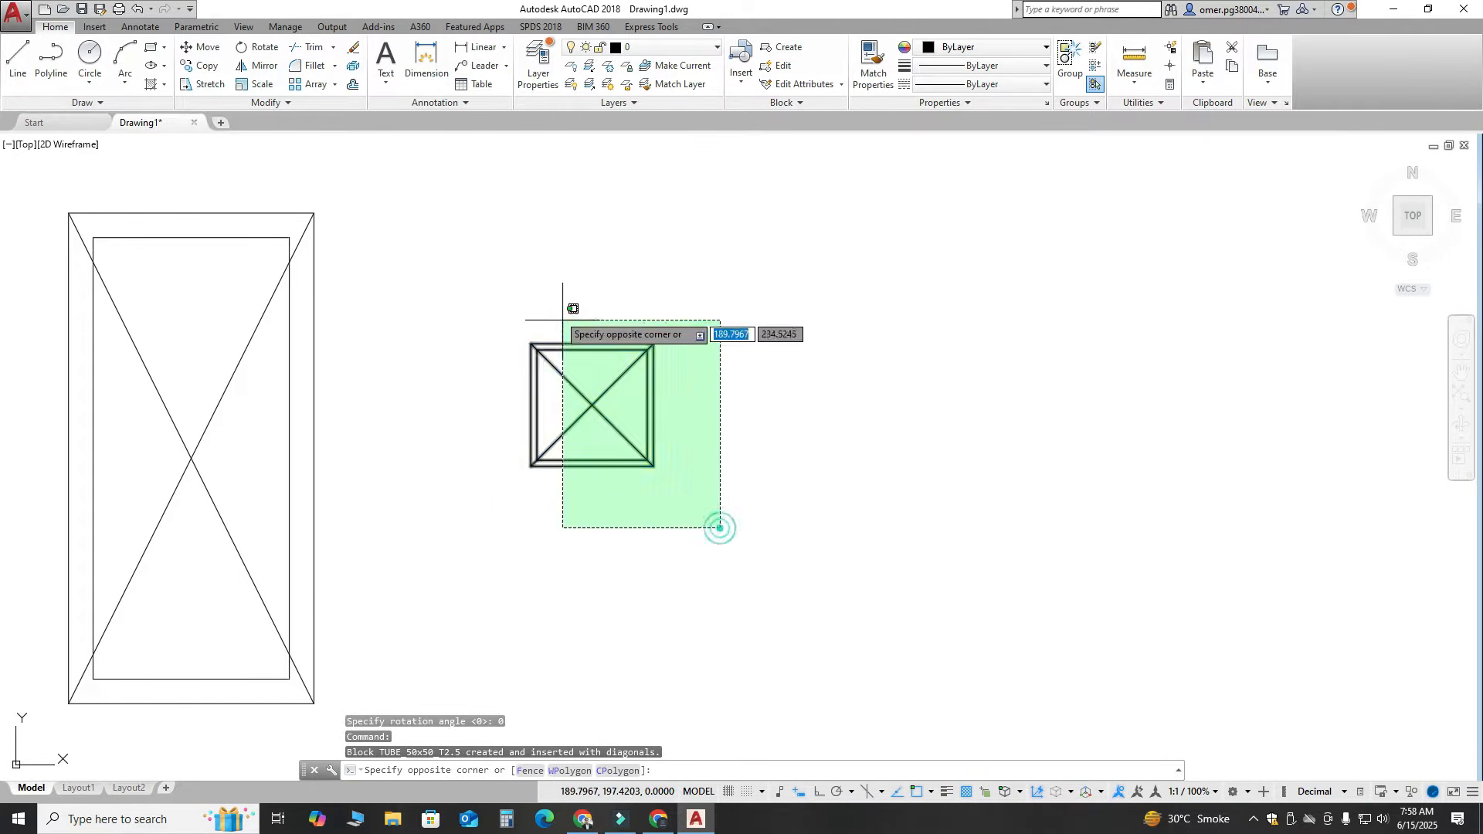
pyautogui.click(563, 319)
pyautogui.hotkey('ctrl', 'x')
pyautogui.hotkey('ctrl', 'v')
pyautogui.click(403, 515)
pyautogui.press('Escape')
pyautogui.scroll(4, 413, 454)
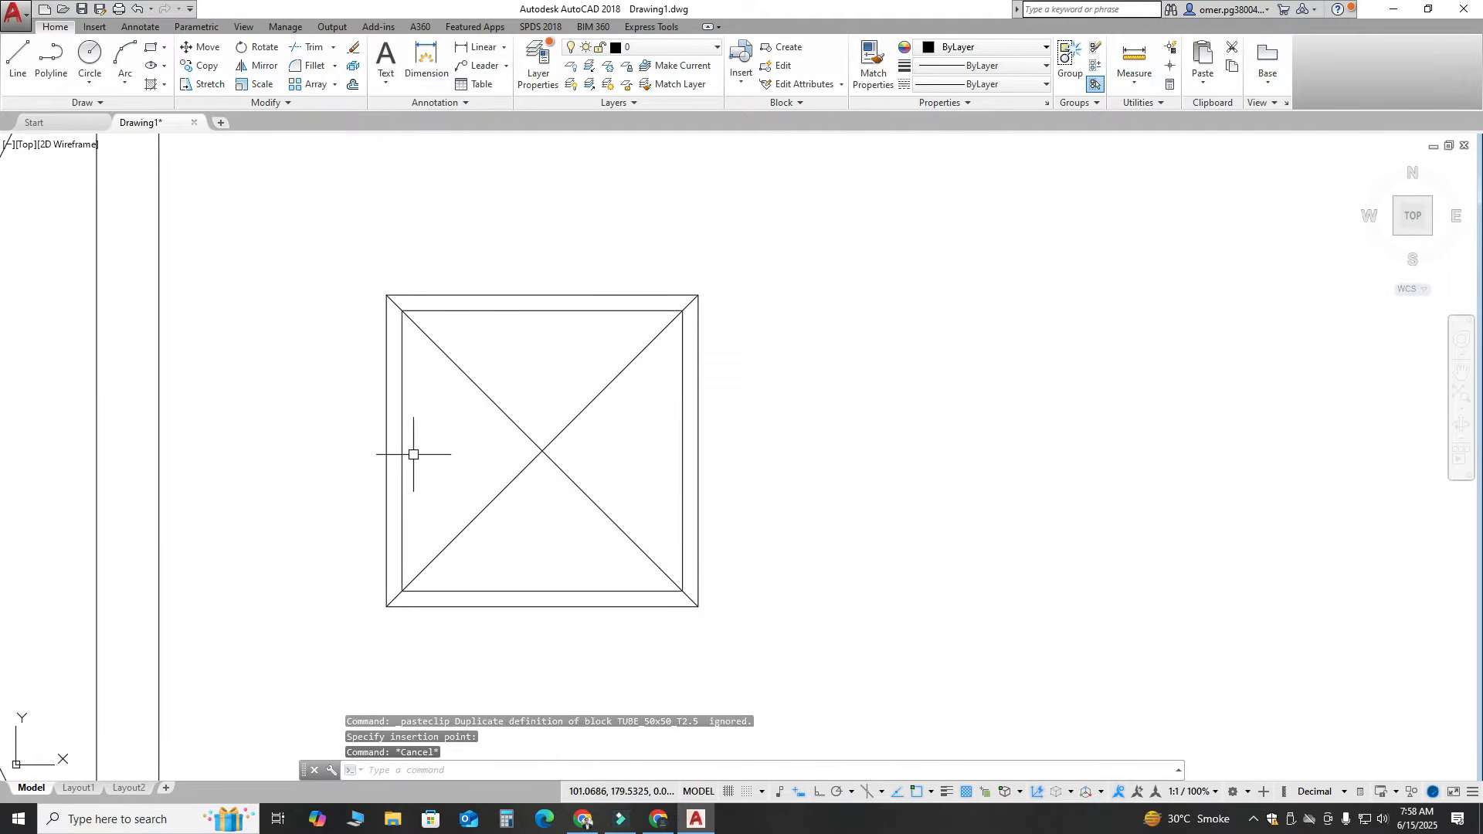
# Measure distances along the outer top edge and the outer right edge of the square tube section.
pyautogui.click(1134, 81)
pyautogui.click(1143, 111)
pyautogui.click(386, 295)
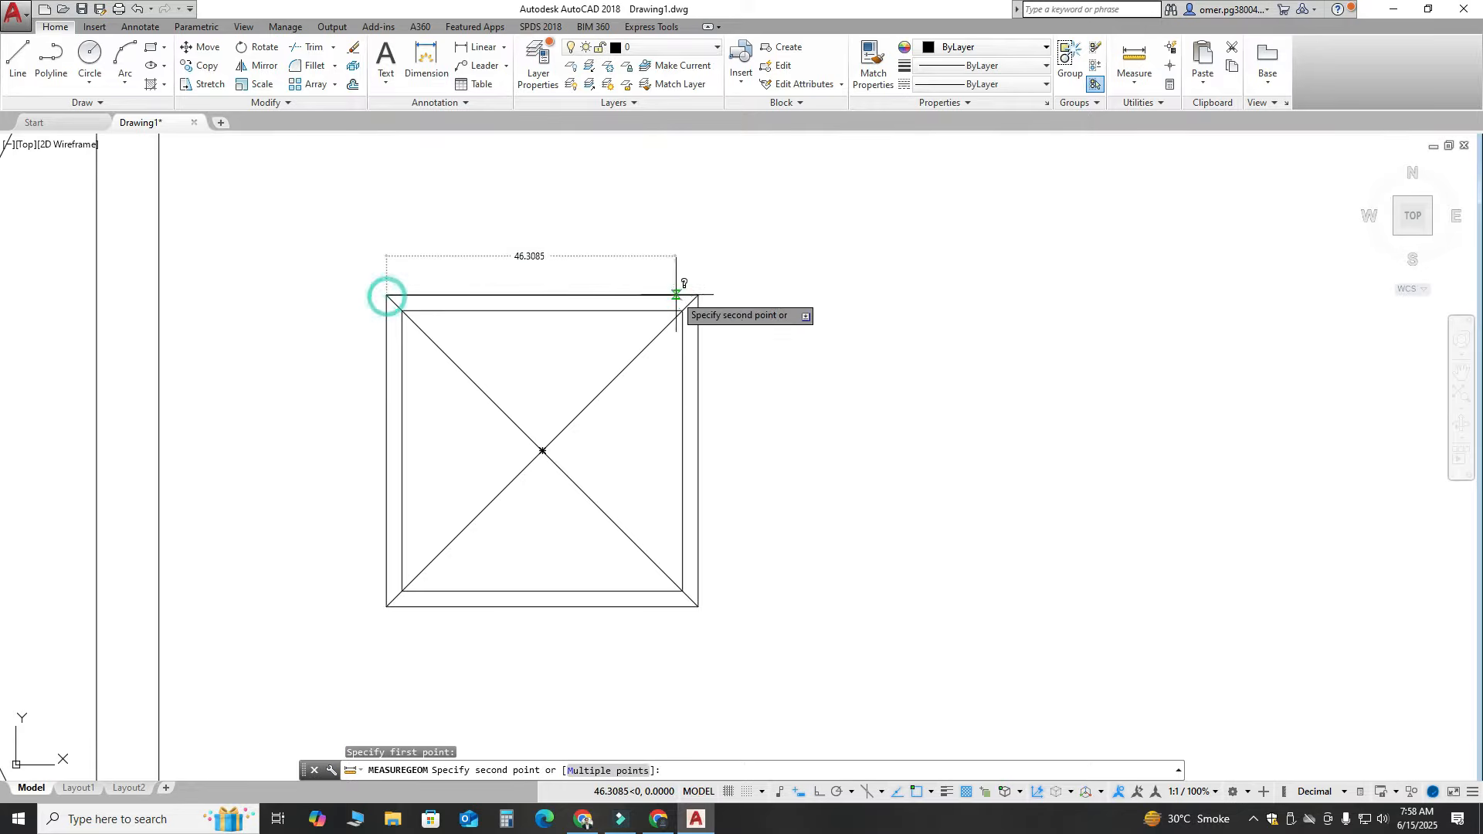
pyautogui.press('Escape')
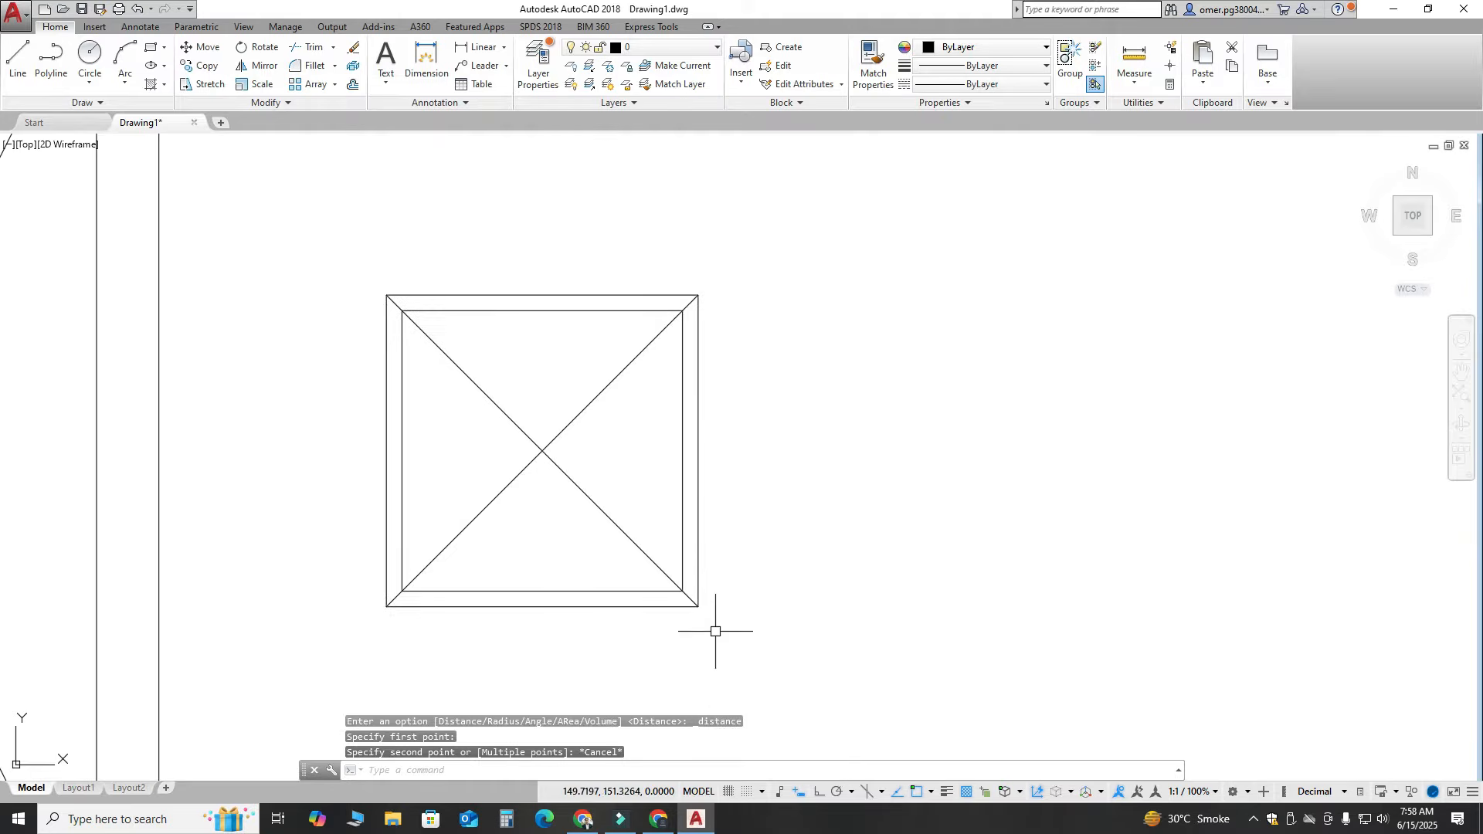
pyautogui.click(1147, 78)
pyautogui.click(1143, 111)
pyautogui.click(699, 296)
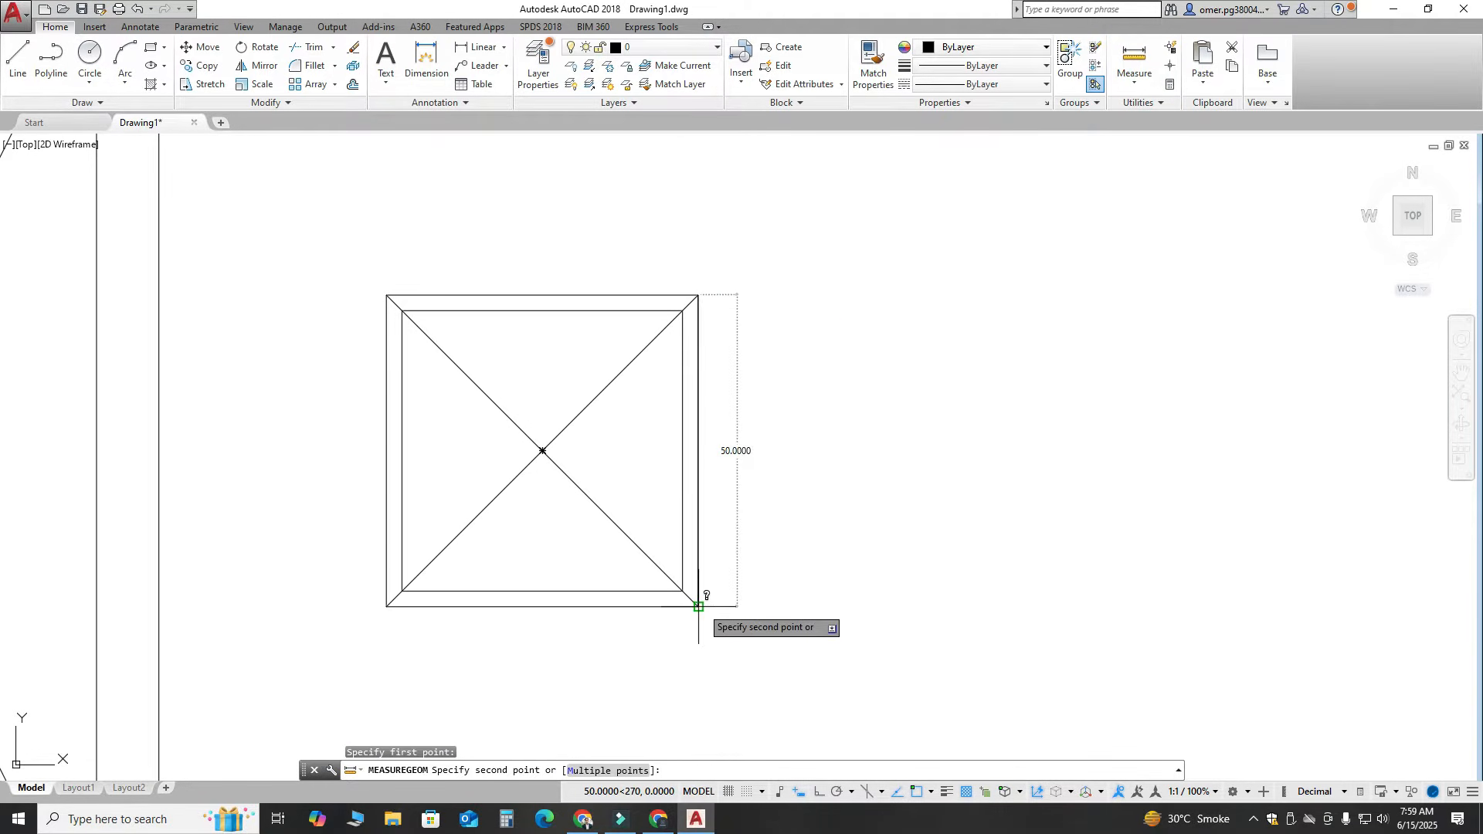
pyautogui.press('Escape')
# Check distances from the midpoint of the square tube section's top edge with the distance measurement.
pyautogui.press('space')
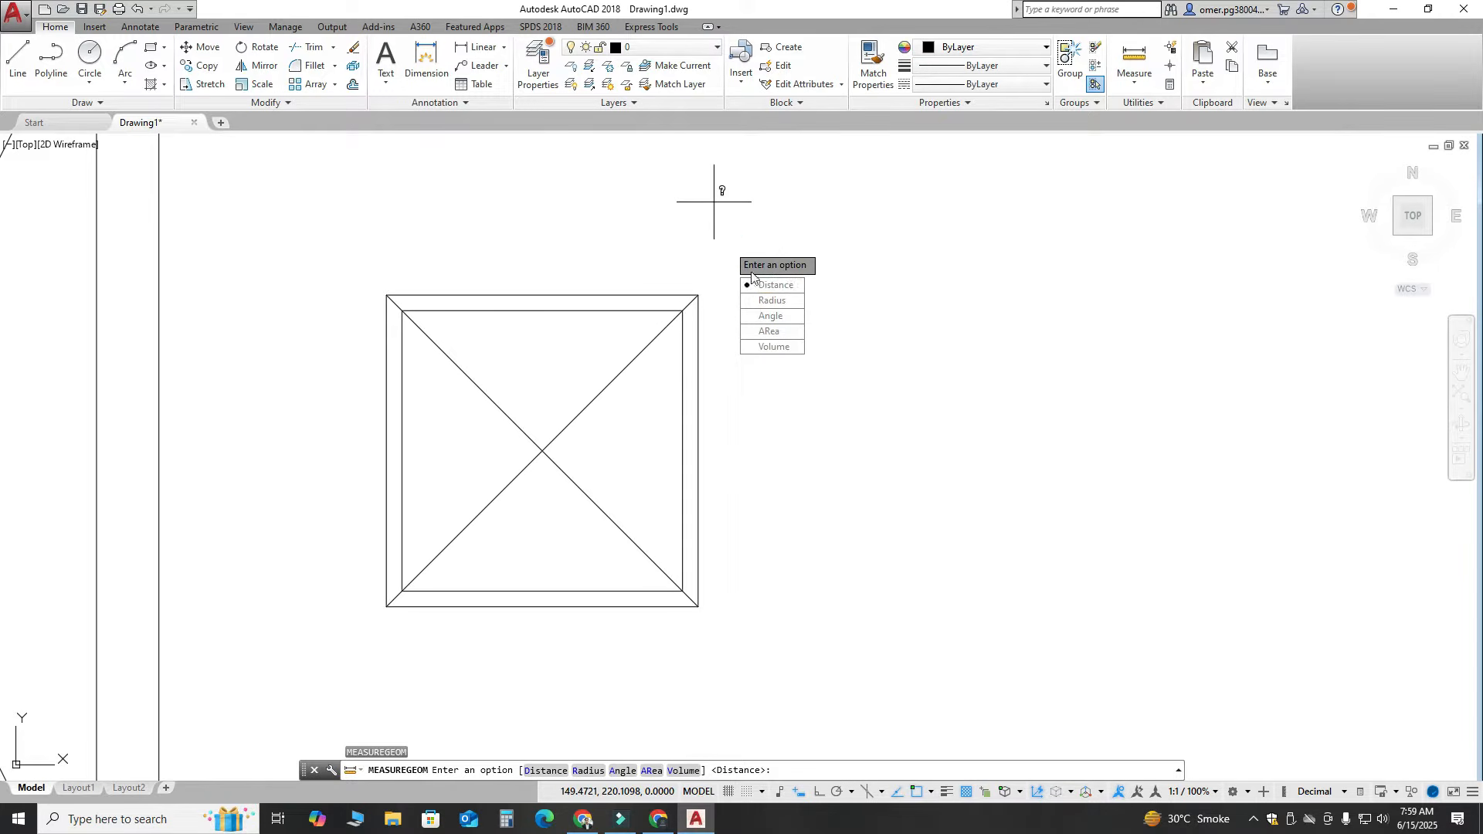
pyautogui.click(755, 283)
pyautogui.click(540, 295)
pyautogui.scroll(-2, 429, 333)
pyautogui.press('Escape')
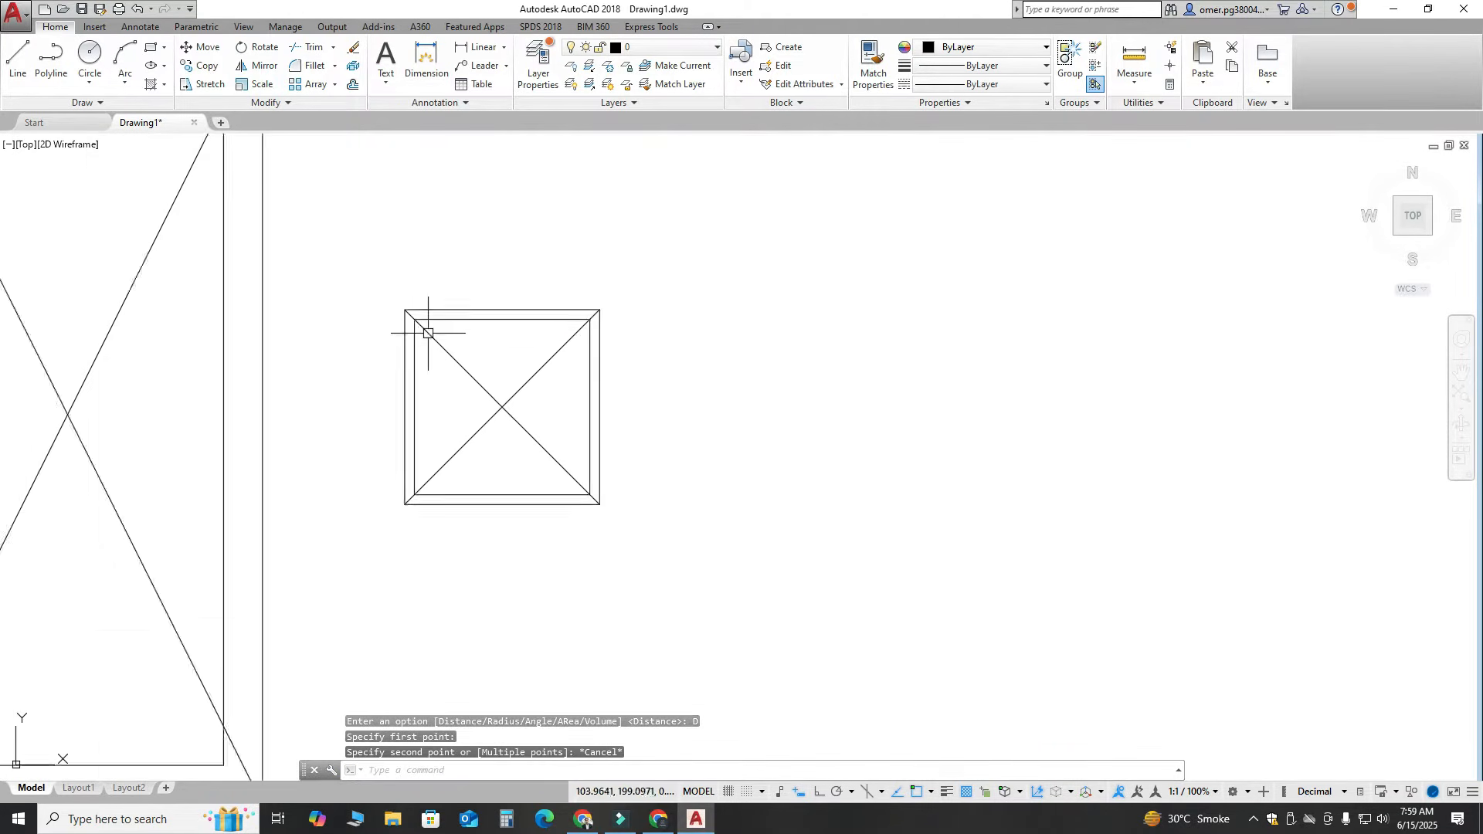
pyautogui.scroll(-4, 428, 333)
pyautogui.scroll(2, 291, 238)
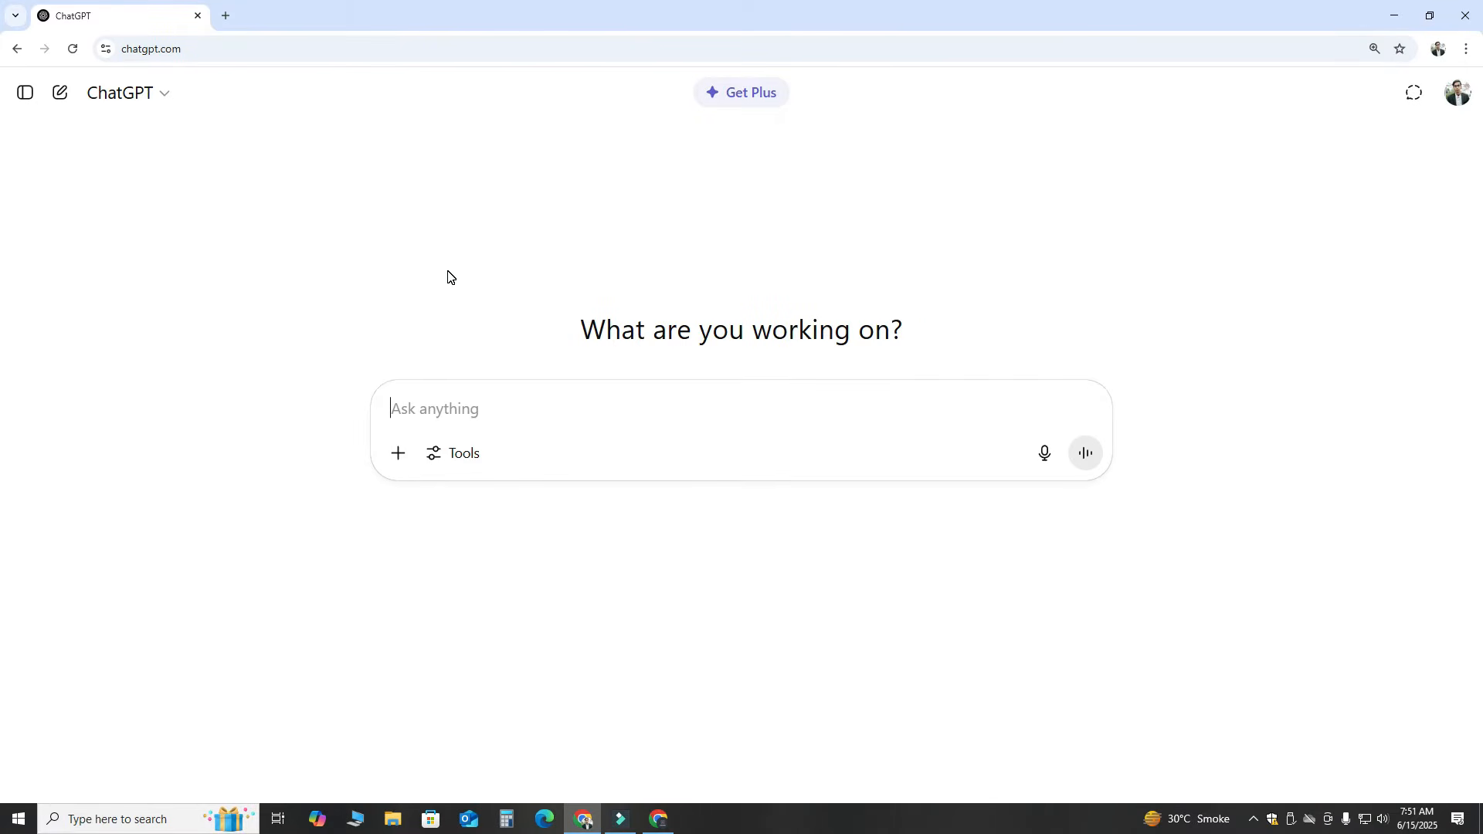
# In ChatGPT, send the prompt "Make a AutoCAD LISP Program of Tube Section with Width, Height and thickness as input".
pyautogui.write('Ma')
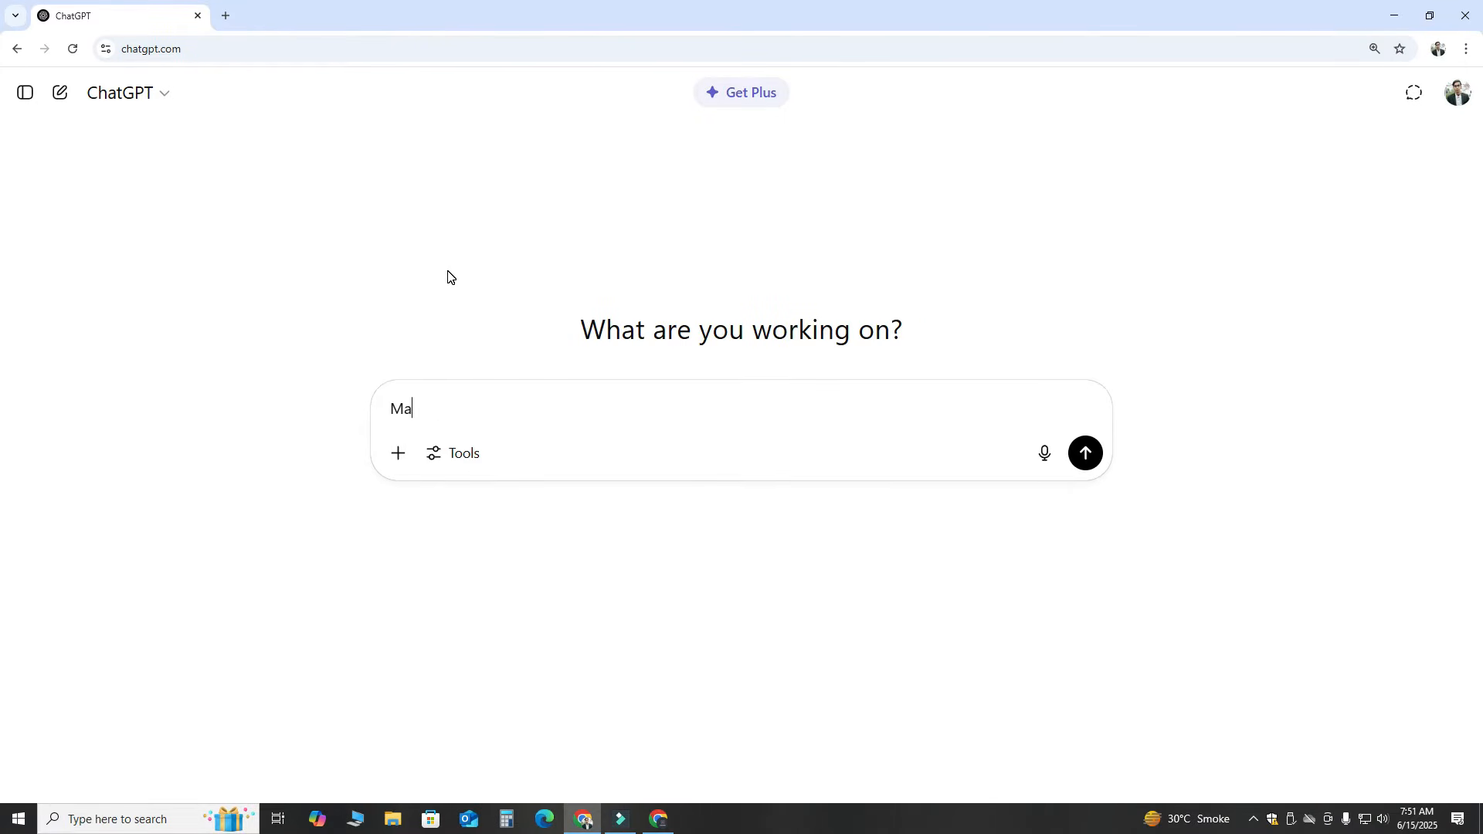
pyautogui.write('ke a AutoCAD LISP Program ')
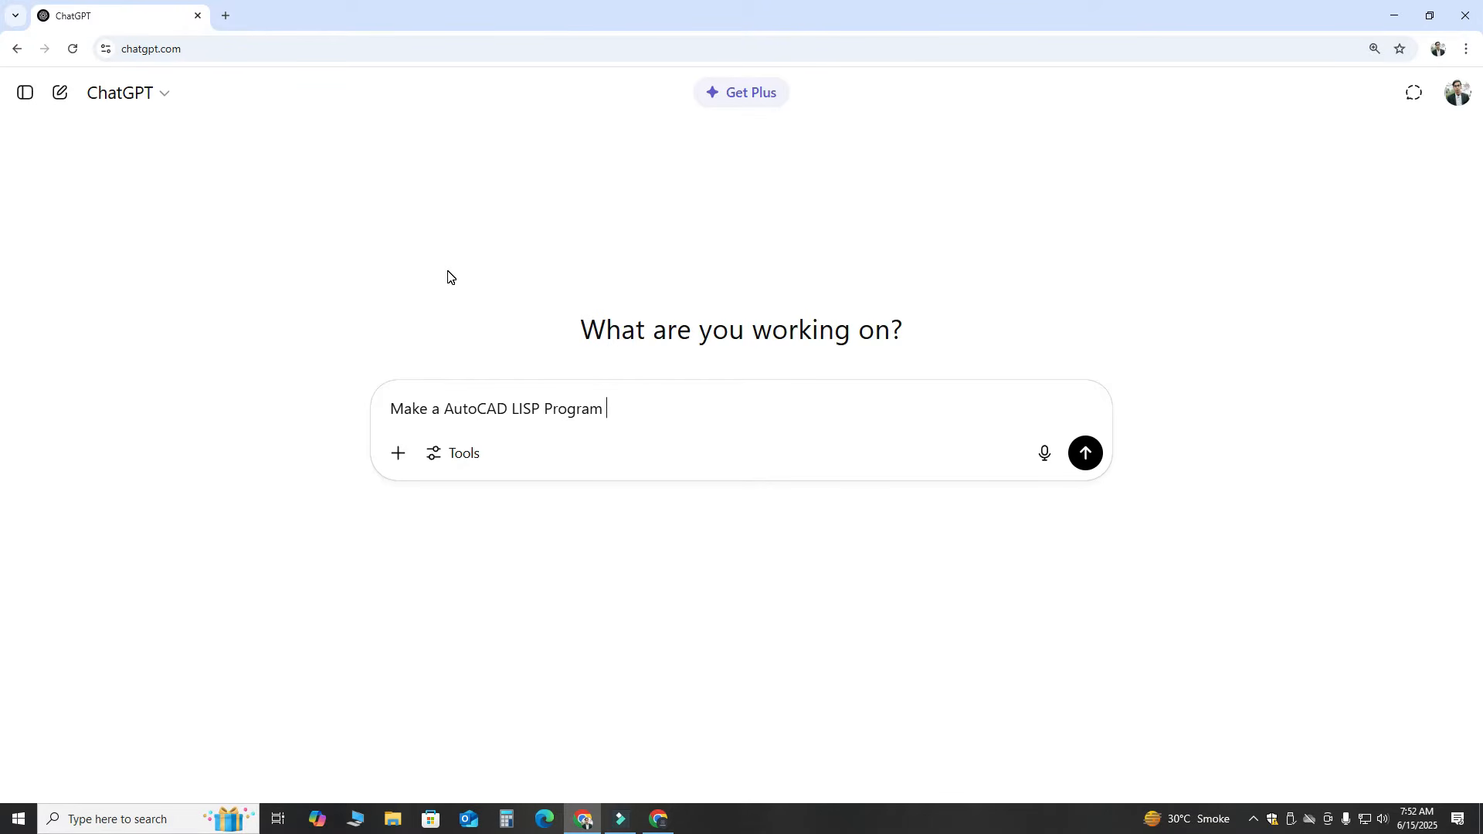
pyautogui.write('of Tube Section with Width')
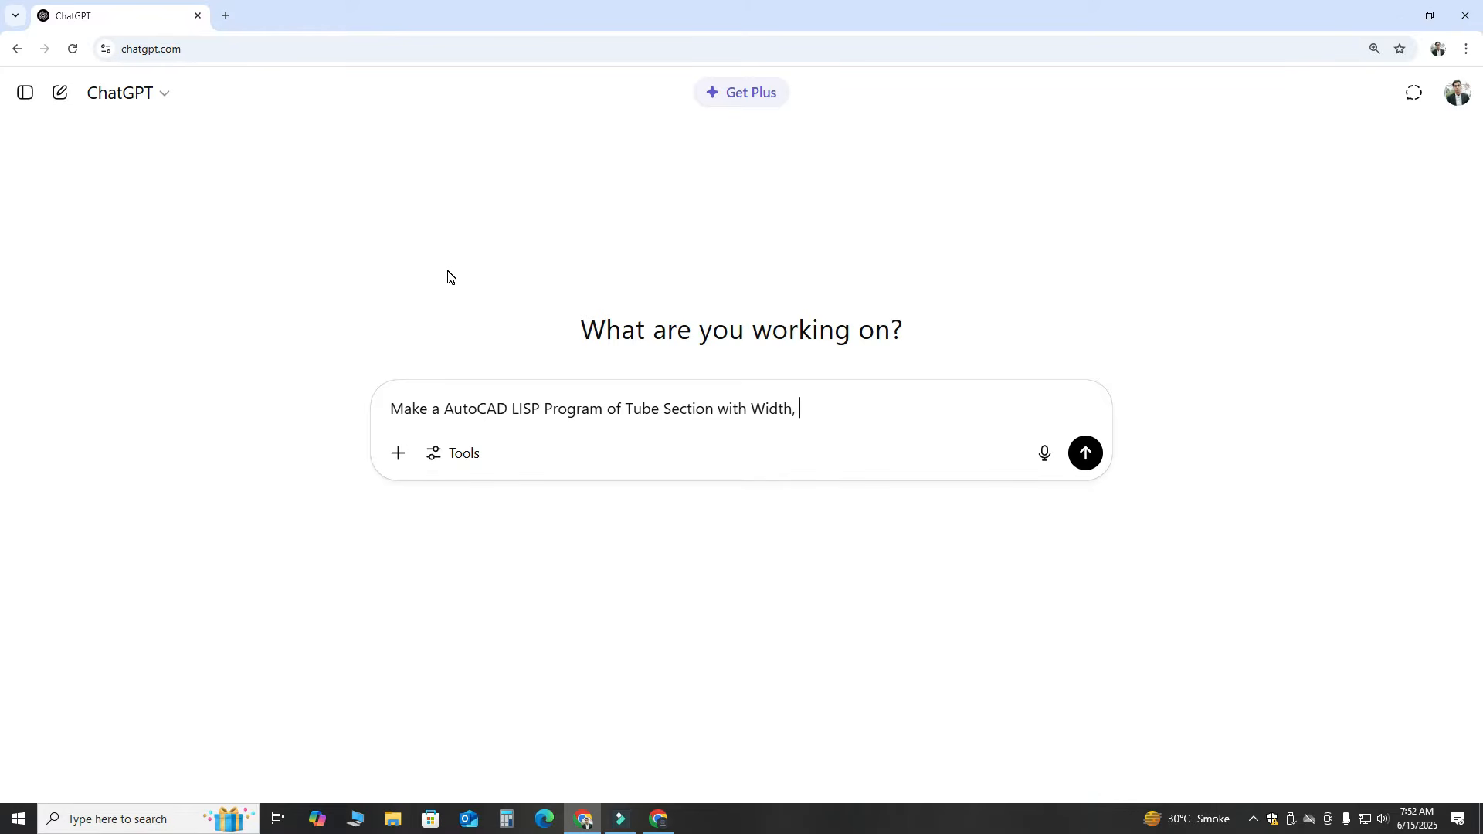
pyautogui.write(', Height')
pyautogui.write(' adn')
pyautogui.write('nd thickn')
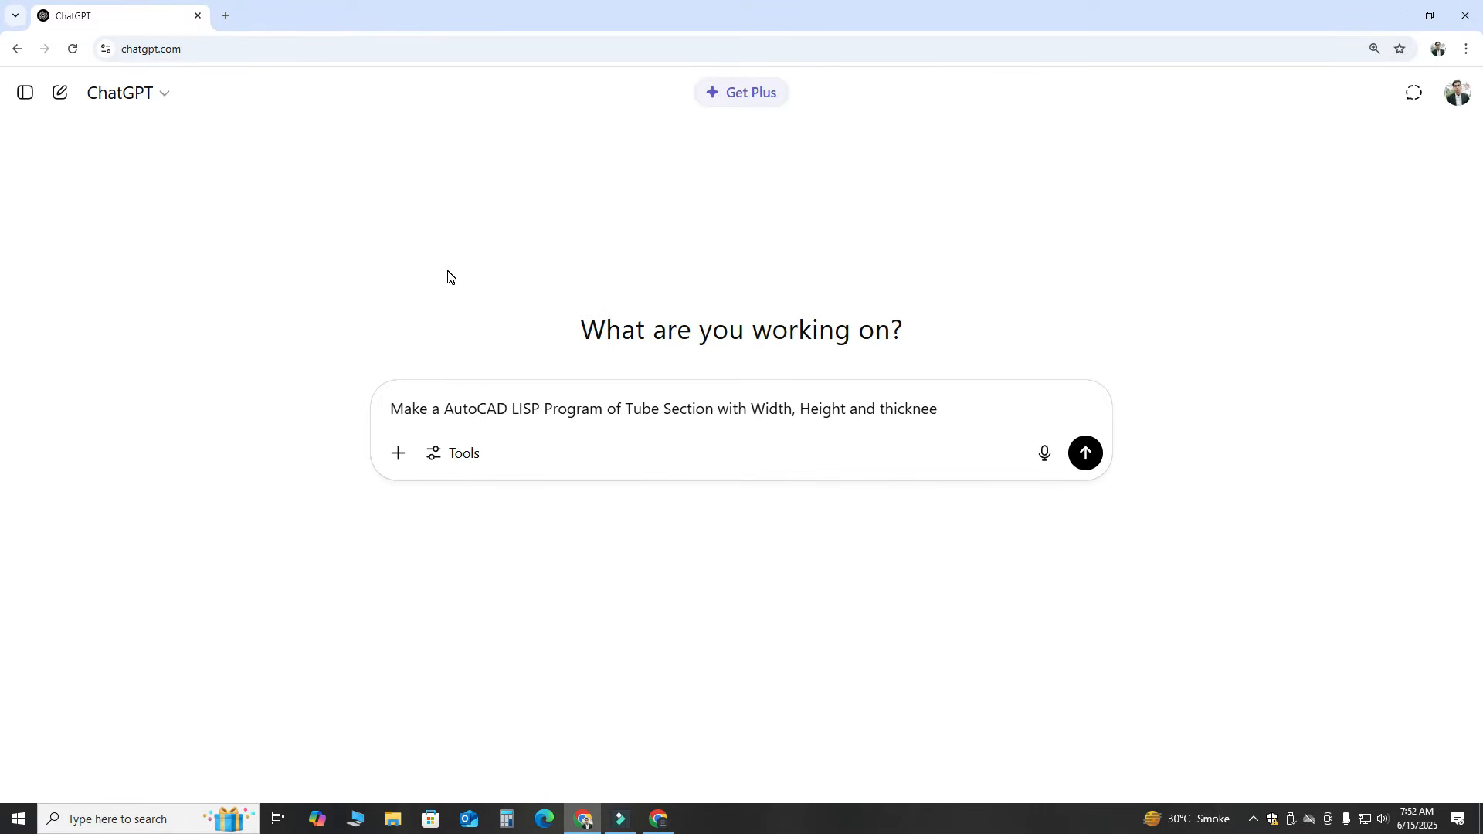
pyautogui.write('ess a s')
pyautogui.press('BackSpace')
pyautogui.press('BackSpace')
pyautogui.write('s')
pyautogui.press('Return')
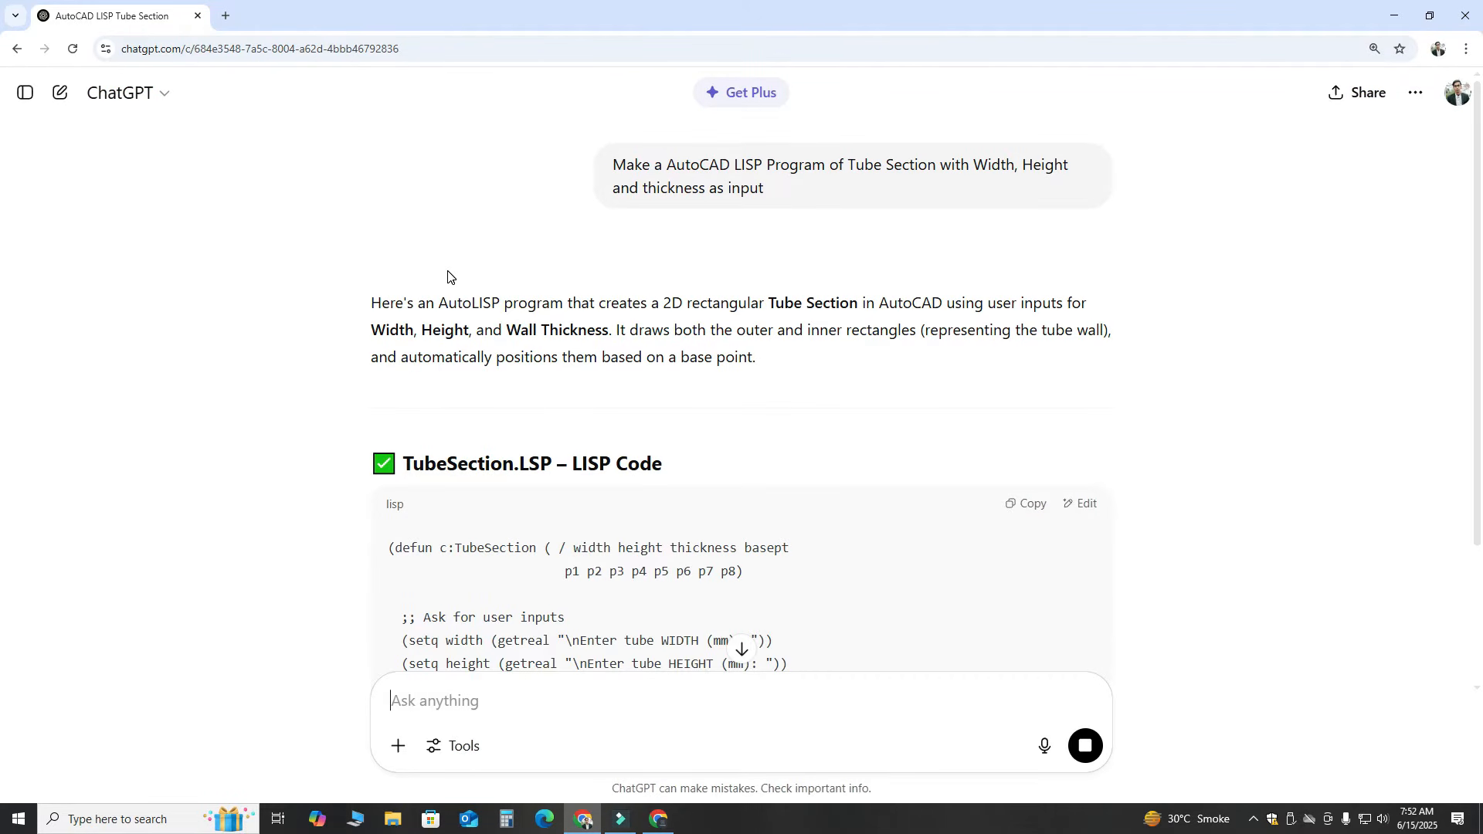
# Copy the complete TubeSection LISP code from the sent message in the ChatGPT conversation.
pyautogui.scroll(-3, 417, 252)
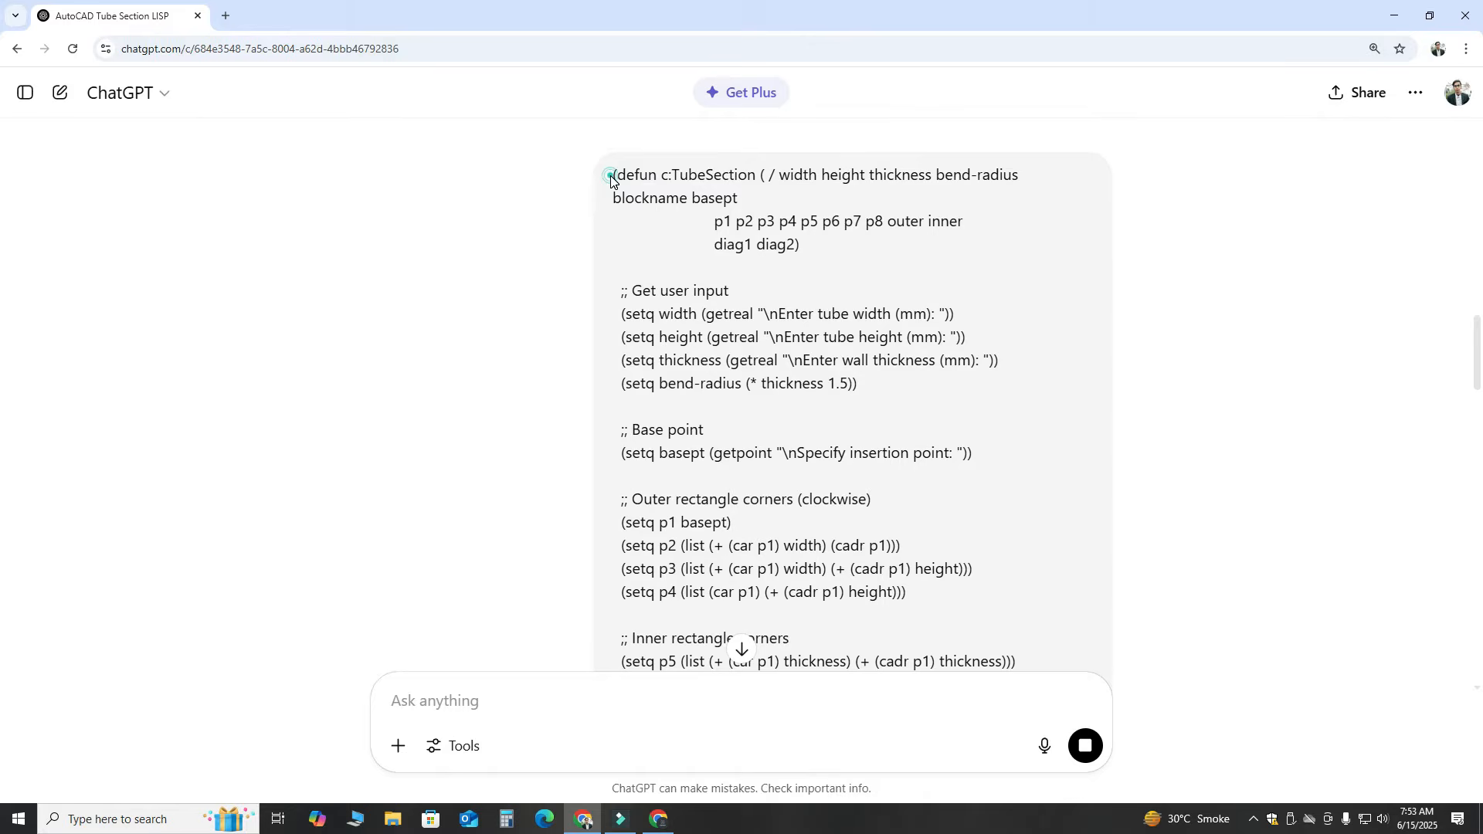
pyautogui.moveTo(610, 178); pyautogui.dragTo(726, 318)
pyautogui.scroll(-2, 707, 275)
pyautogui.scroll(5, 717, 303)
pyautogui.rightClick(641, 165)
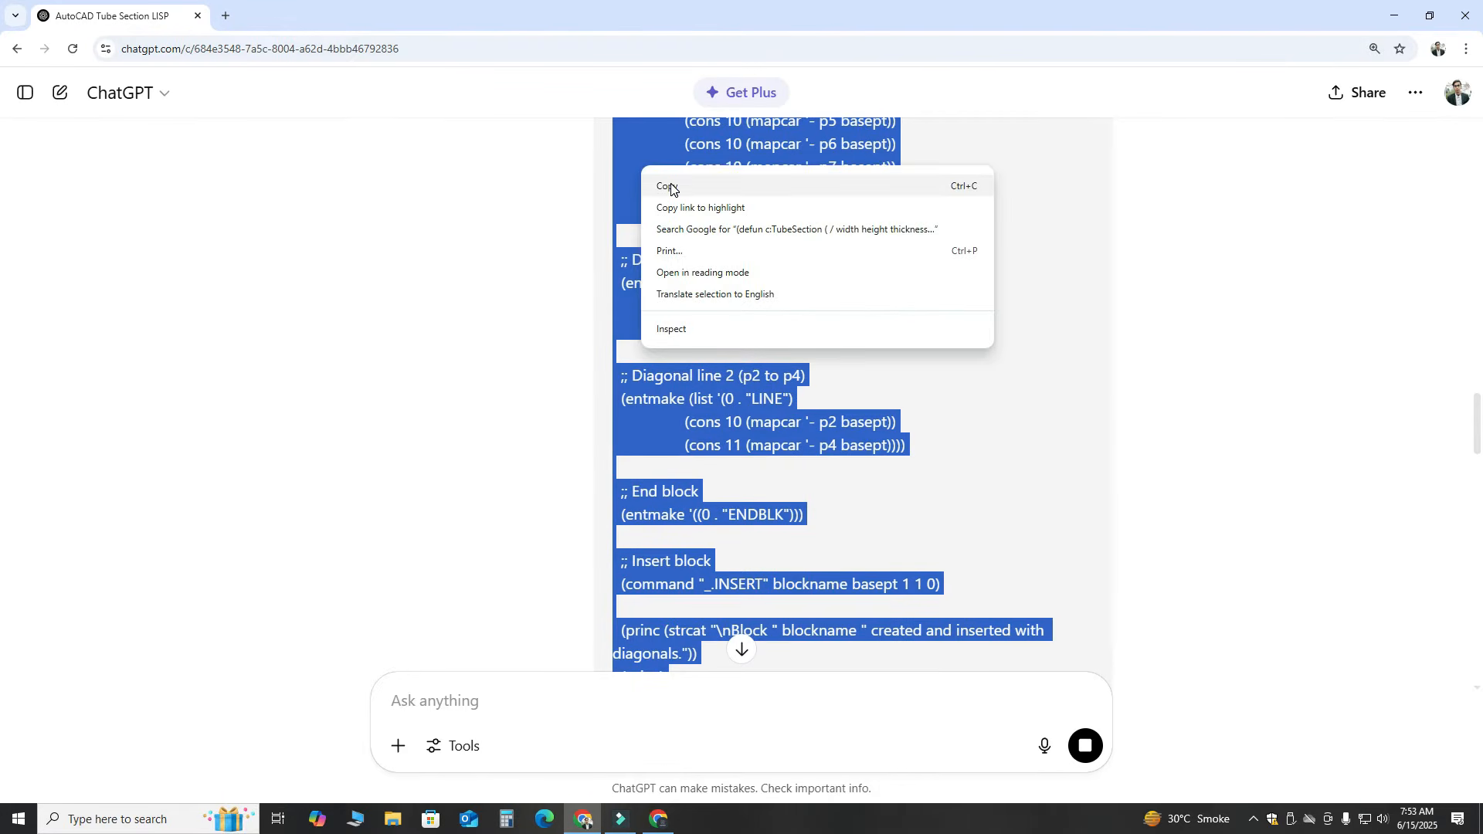
pyautogui.click(664, 186)
# Minimize the browser, open Notepad and paste the copied LISP code into the blank document.
pyautogui.click(1394, 15)
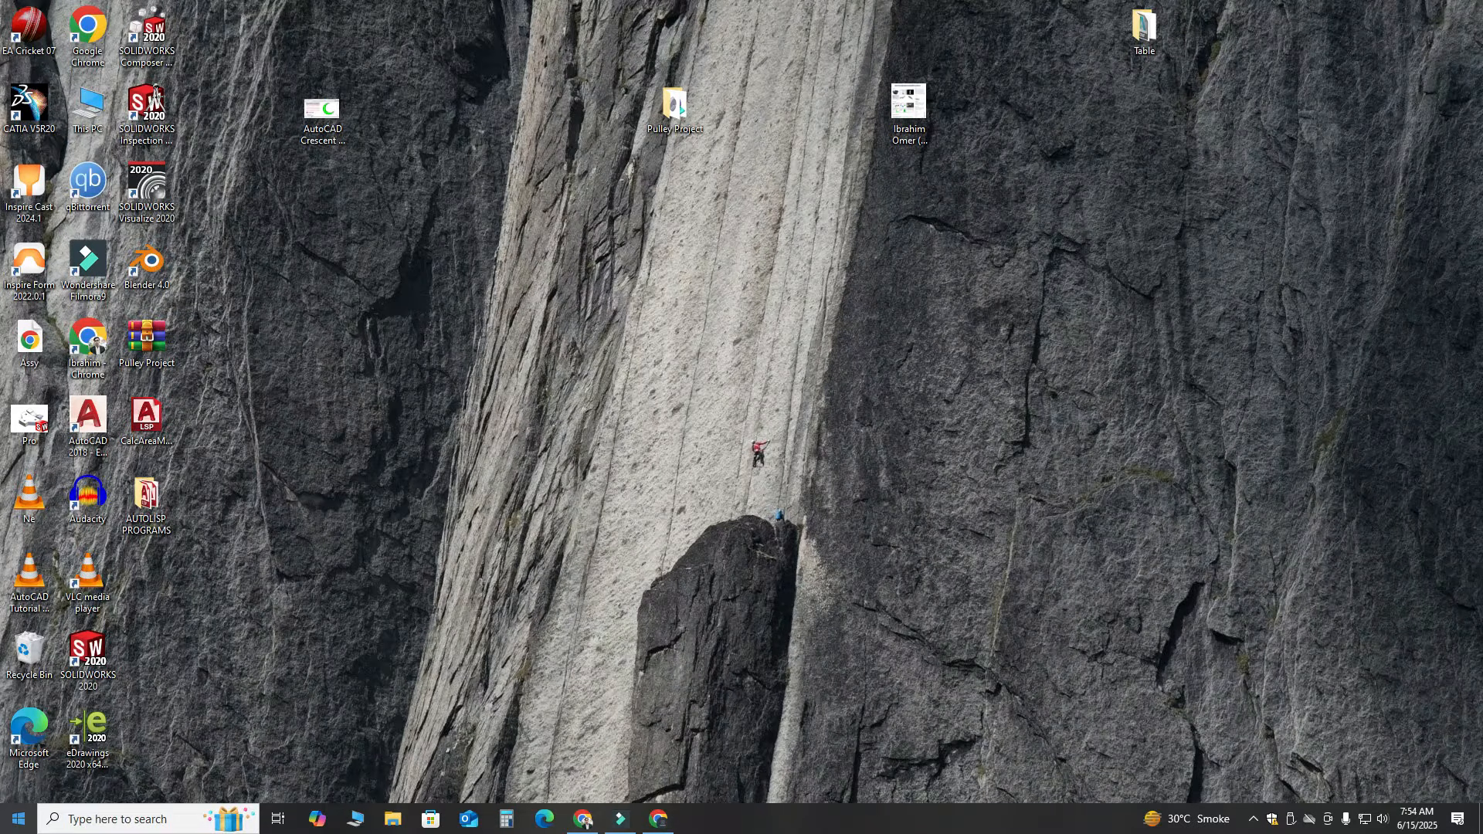
pyautogui.click(18, 819)
pyautogui.write('note')
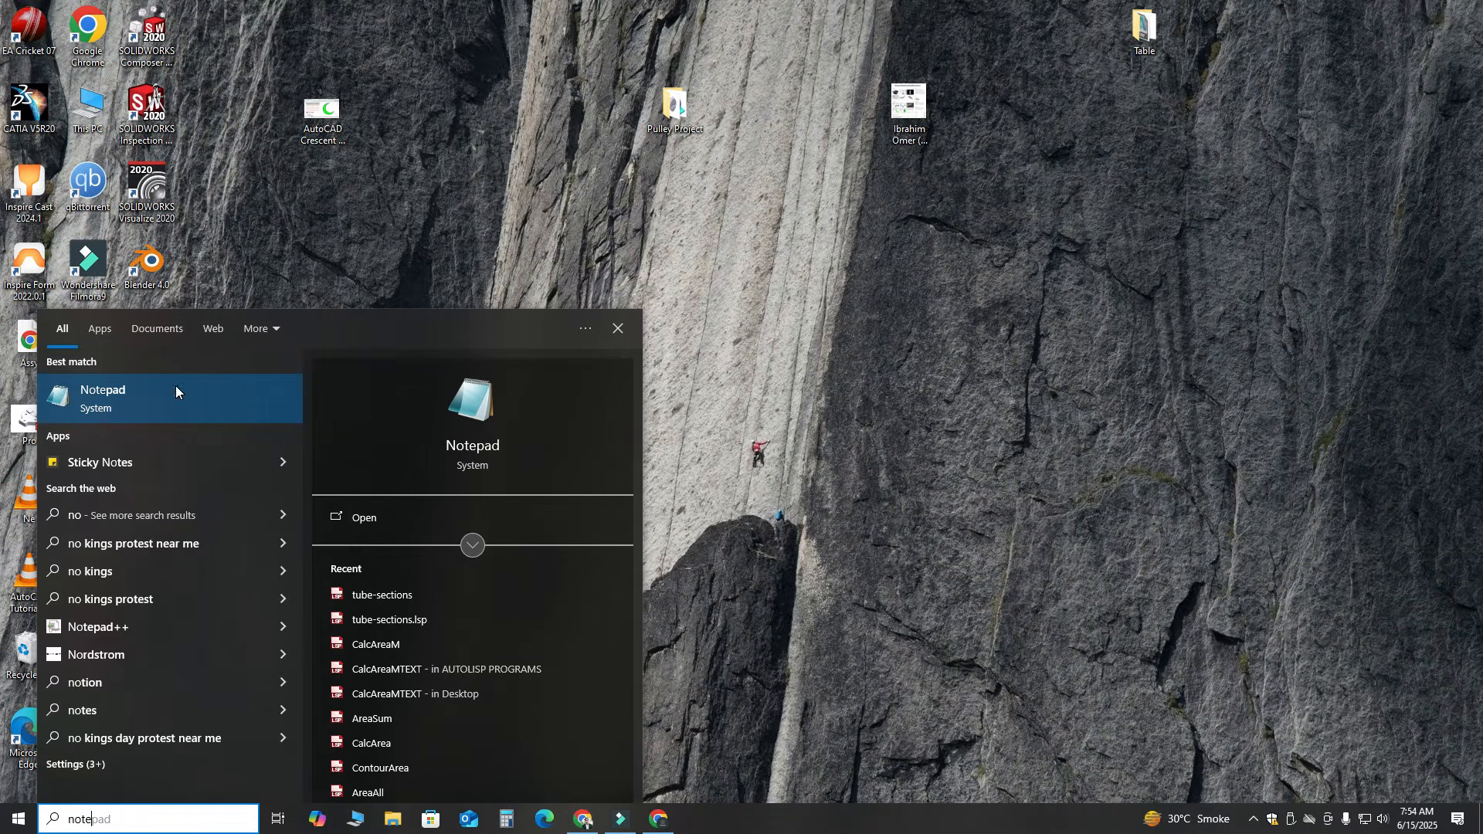
pyautogui.click(176, 392)
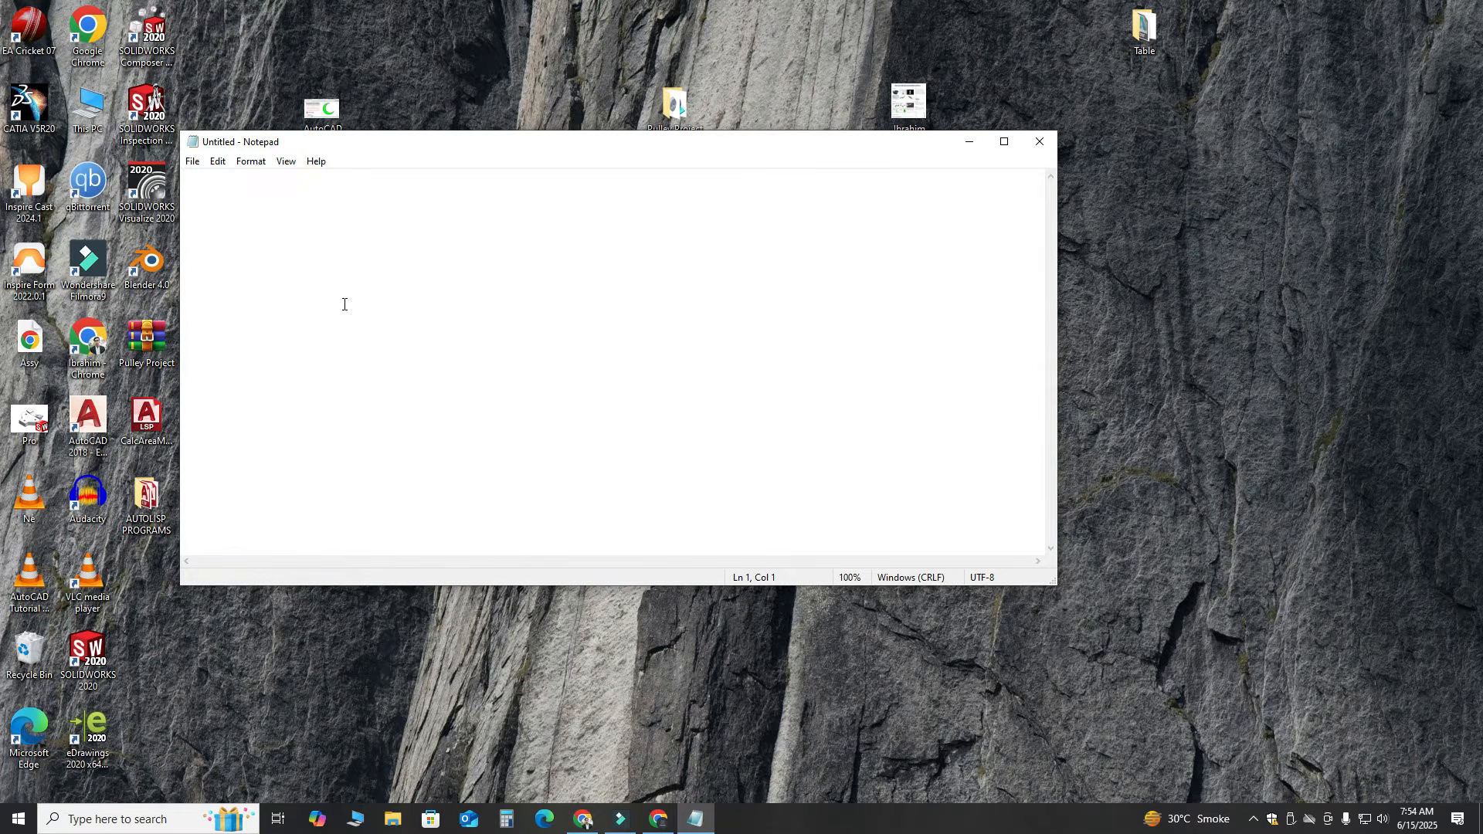
pyautogui.hotkey('ctrl', 'v')
# Save the code as tube-section.lsp in the AUTOLISP PROGRAMS folder and close Notepad.
pyautogui.click(192, 161)
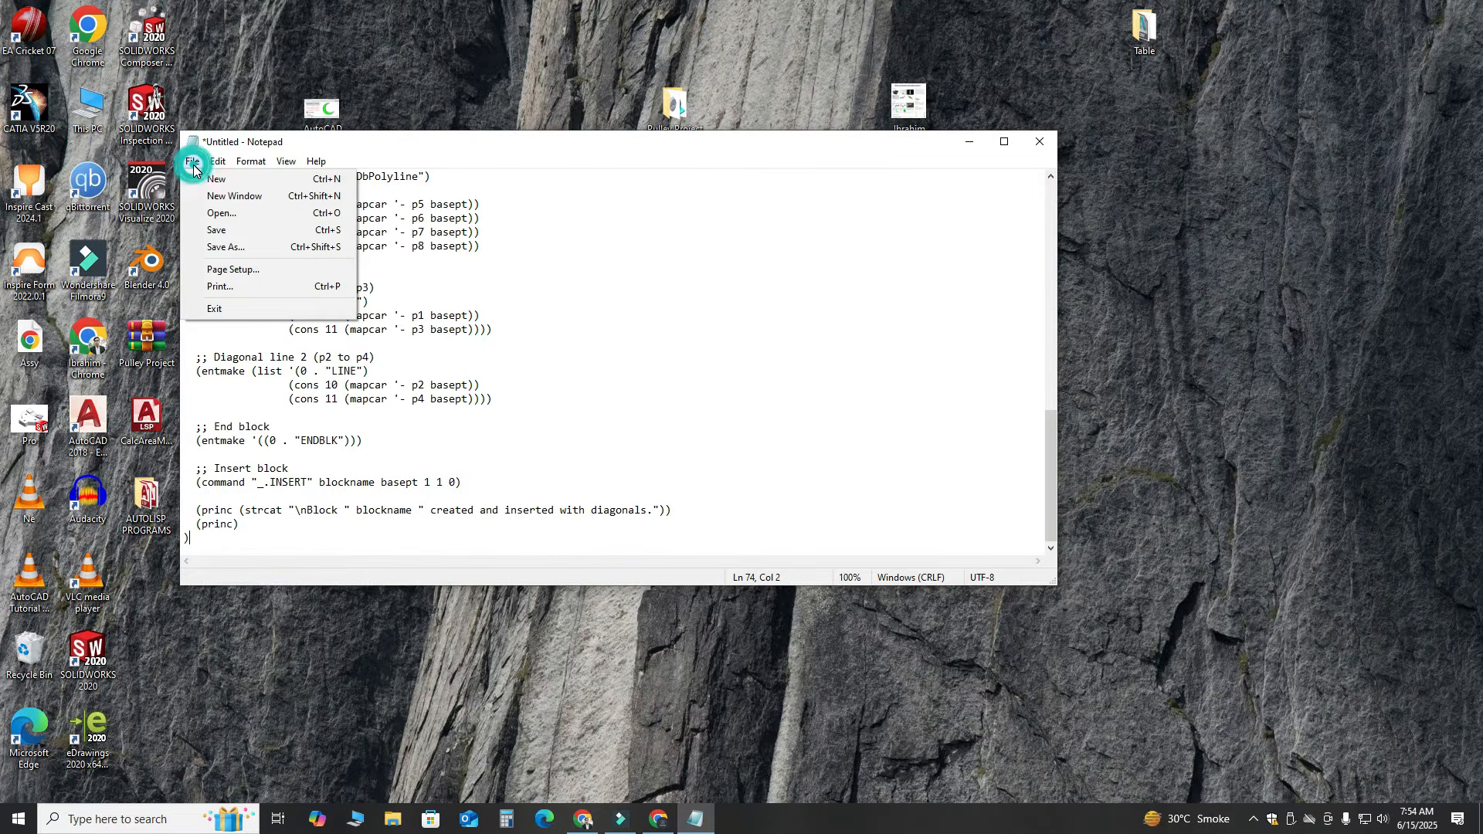
pyautogui.click(227, 249)
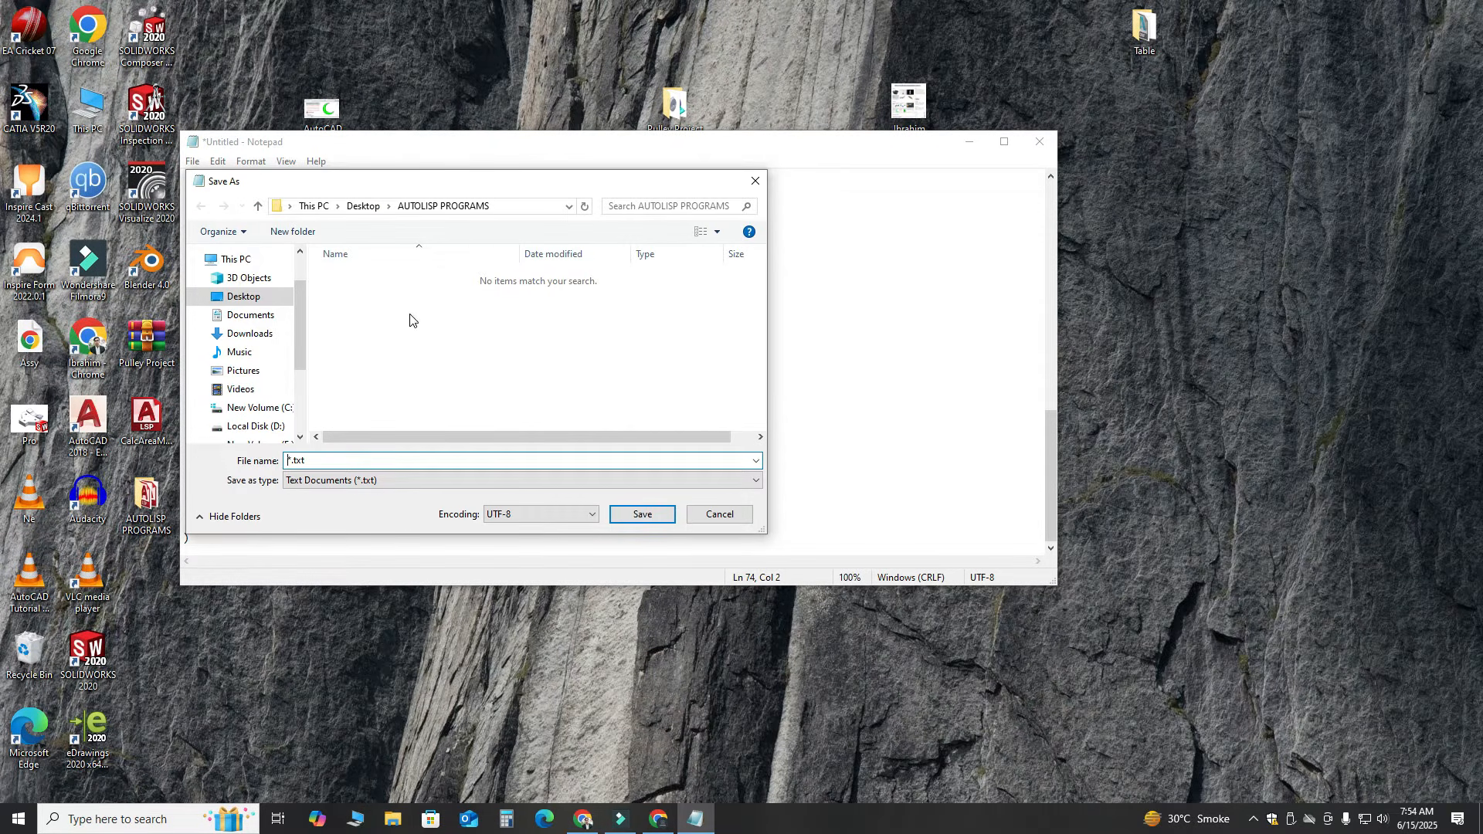
pyautogui.write('tube-section.lsp')
pyautogui.click(642, 514)
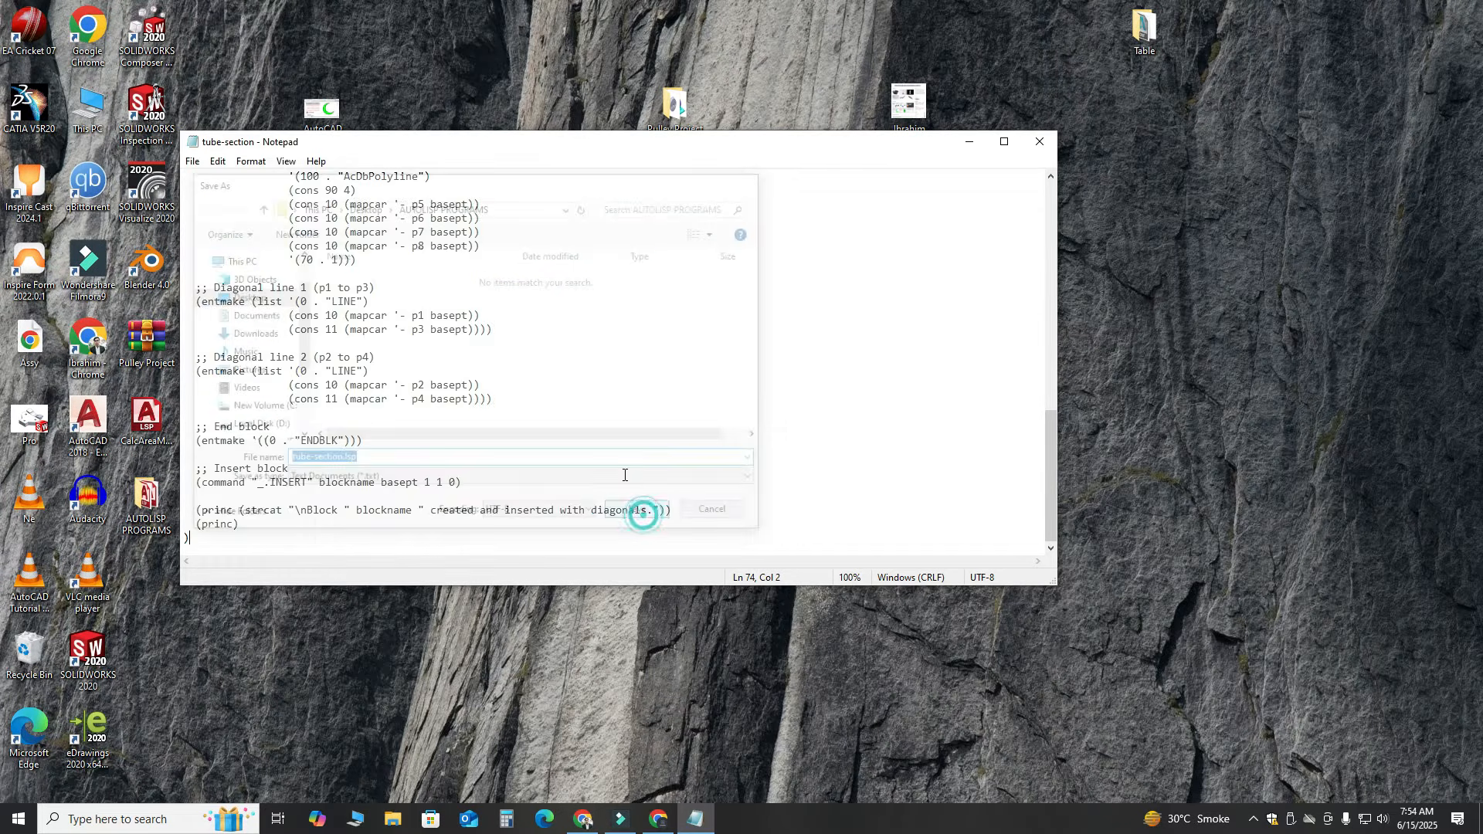
pyautogui.click(1039, 142)
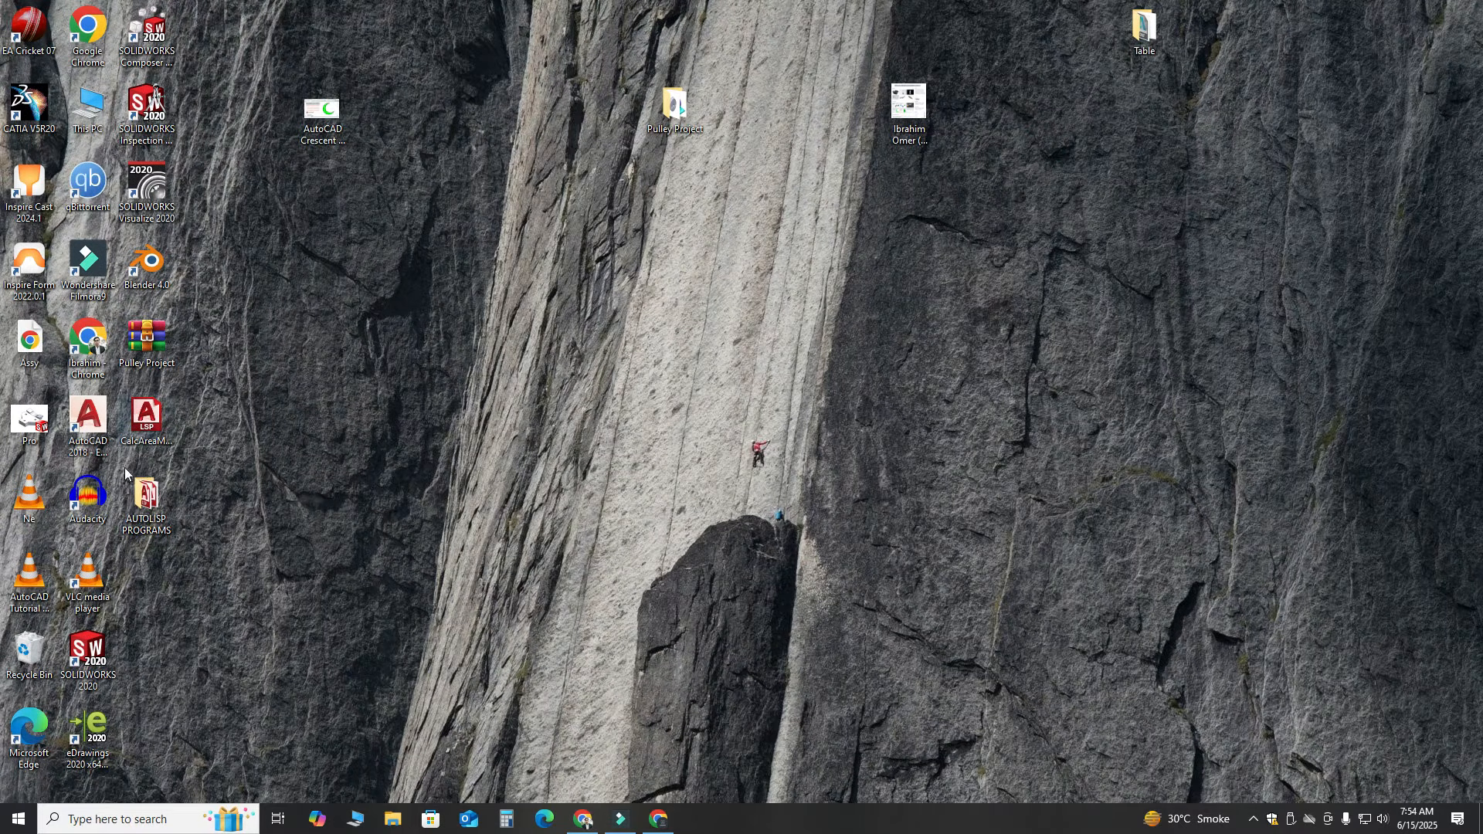
# Launch AutoCAD 2018 and create a new drawing from the acad template.
pyautogui.click(155, 820)
pyautogui.write('aut')
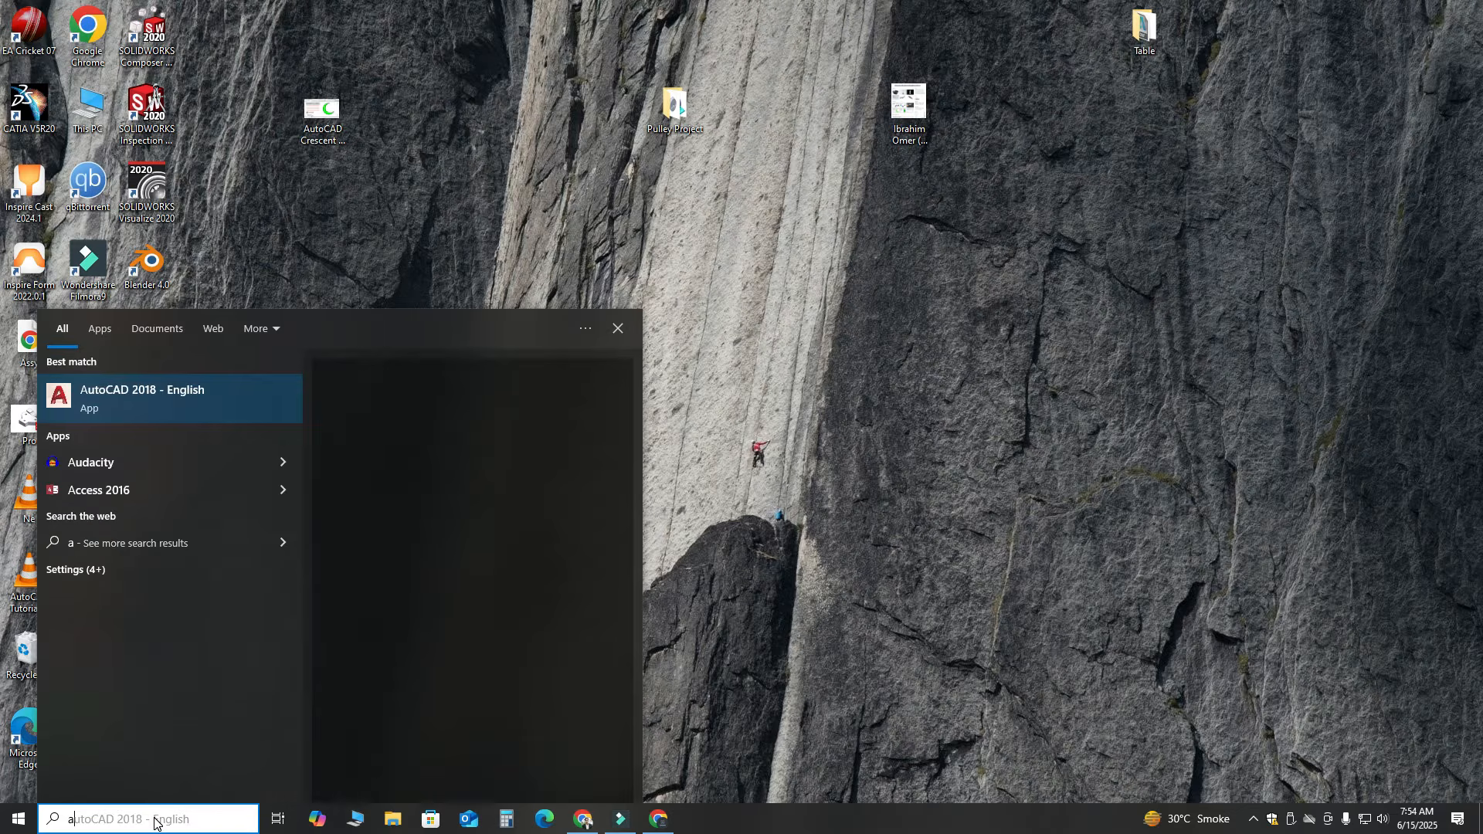
pyautogui.click(154, 403)
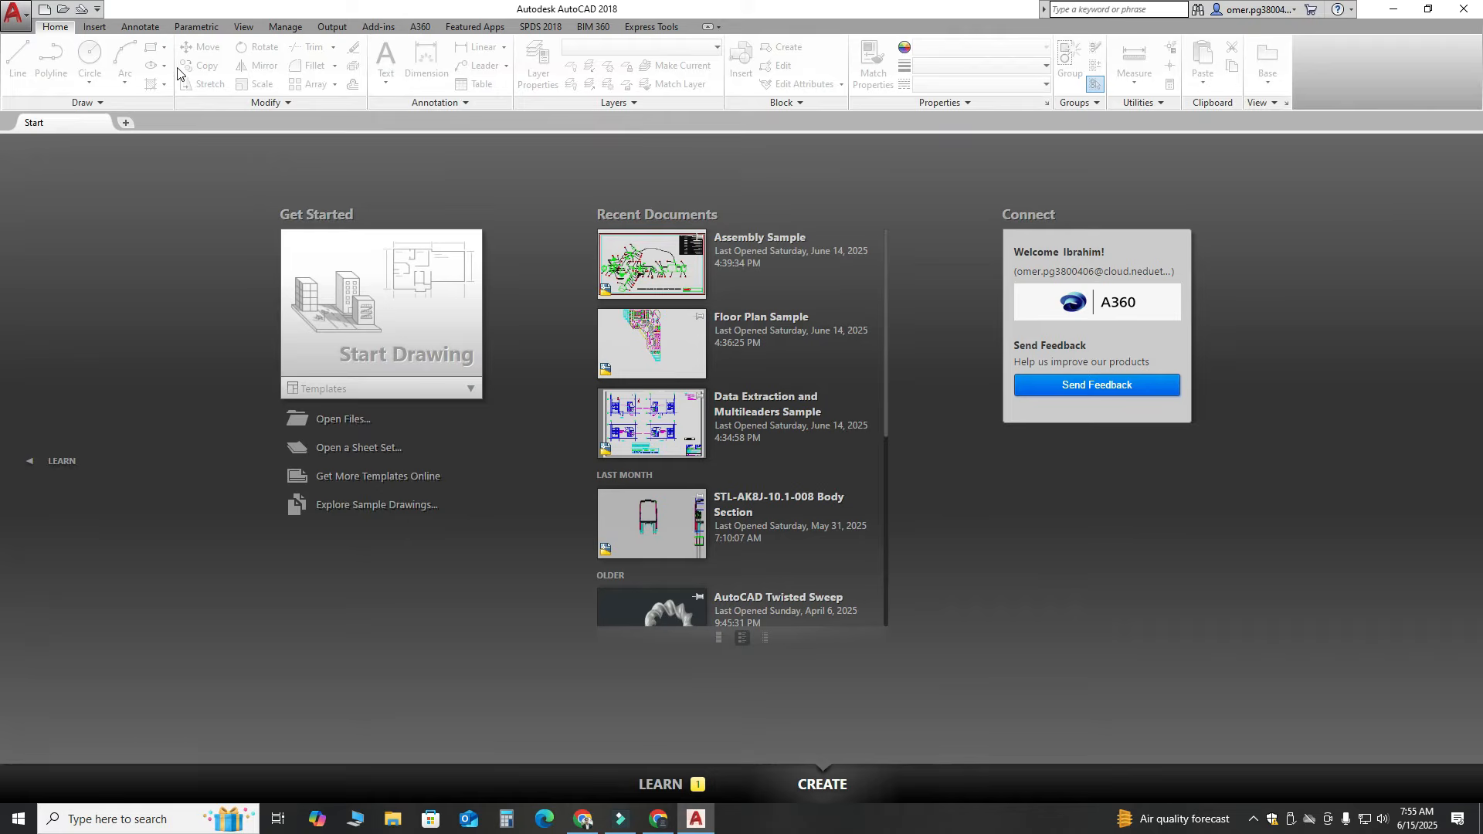
pyautogui.click(14, 14)
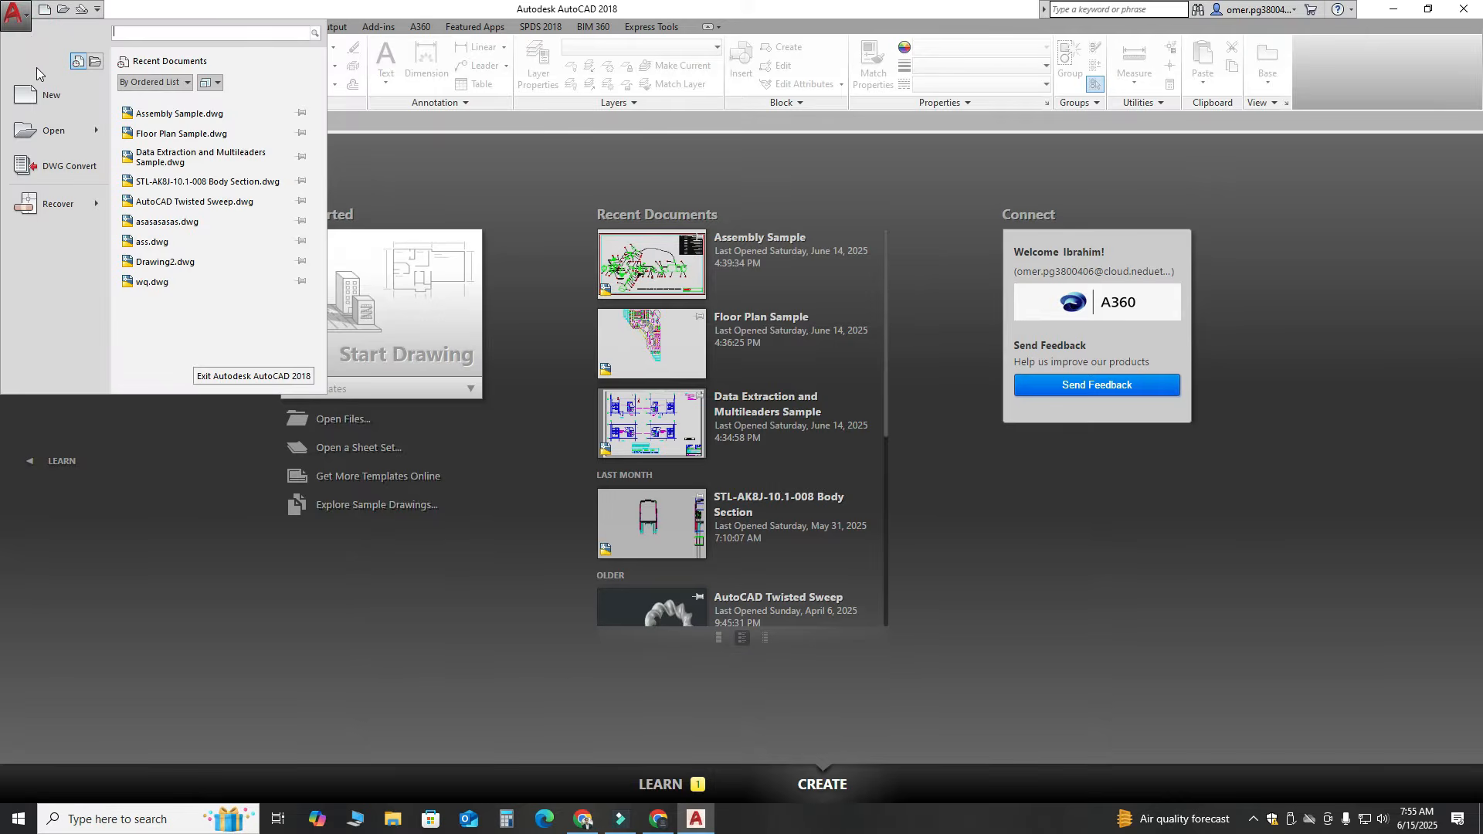
pyautogui.click(44, 94)
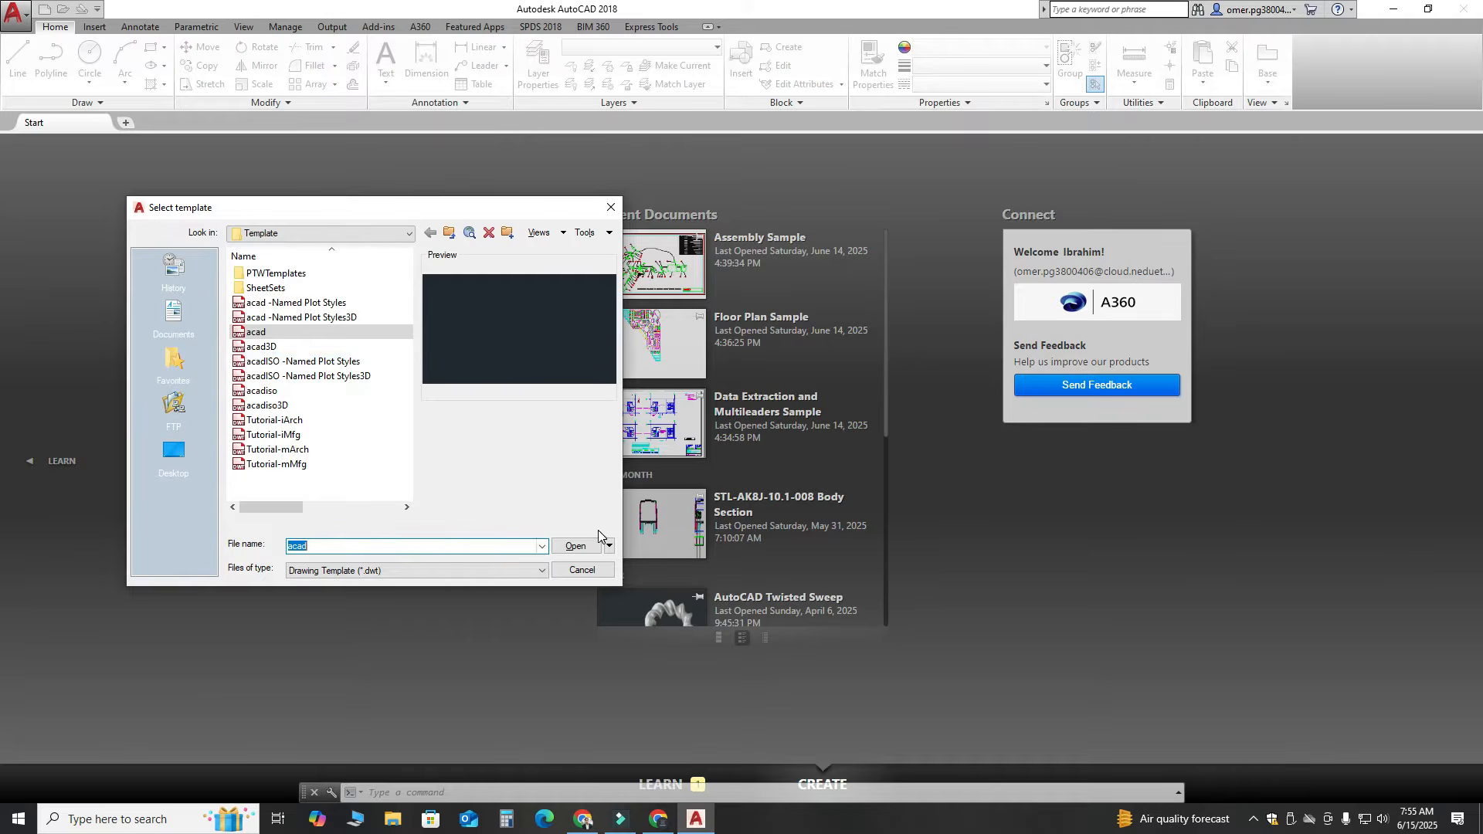
pyautogui.click(575, 546)
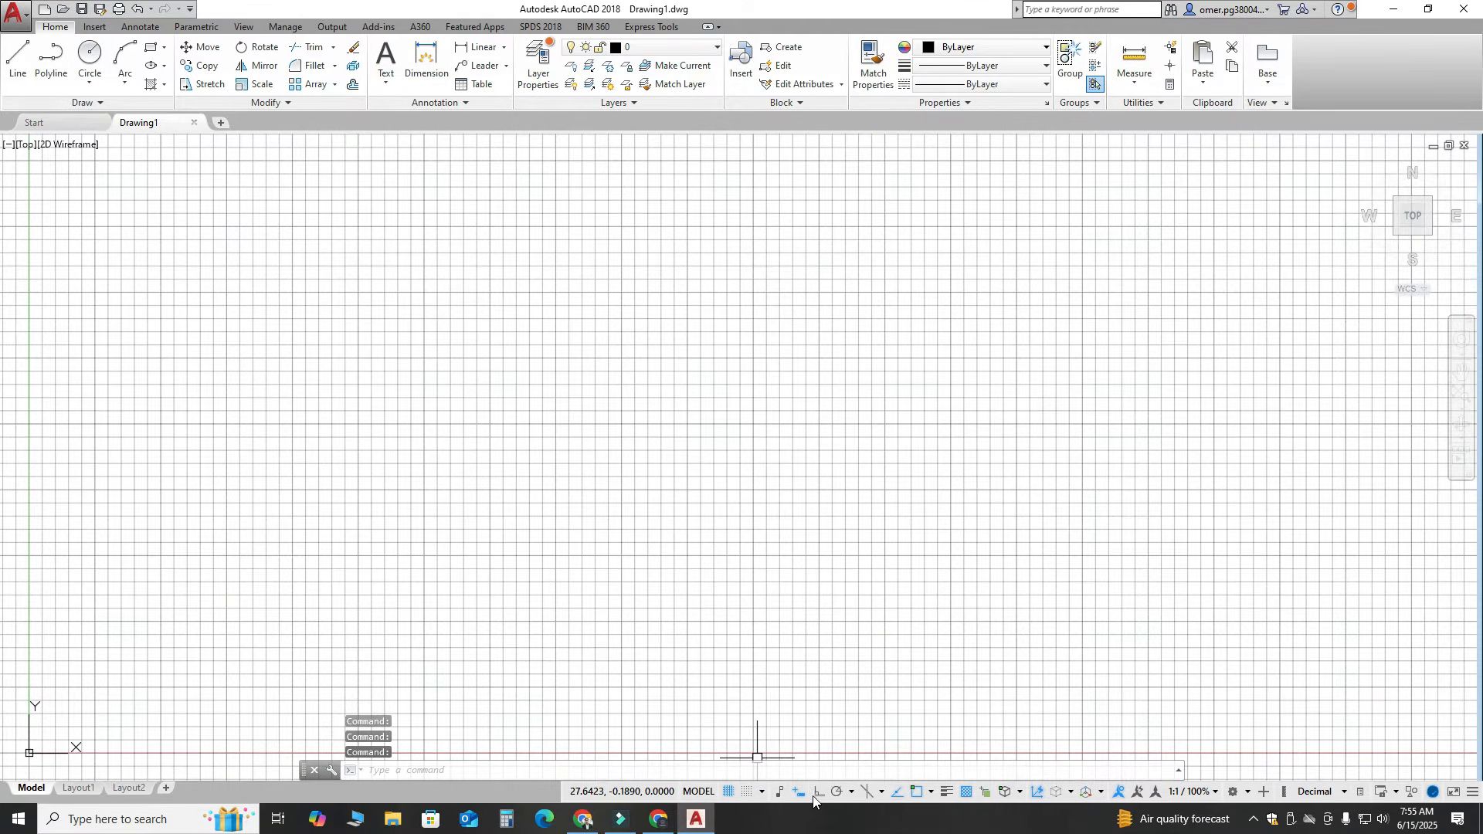
# Turn off the drawing grid and check which workspace is active.
pyautogui.click(728, 791)
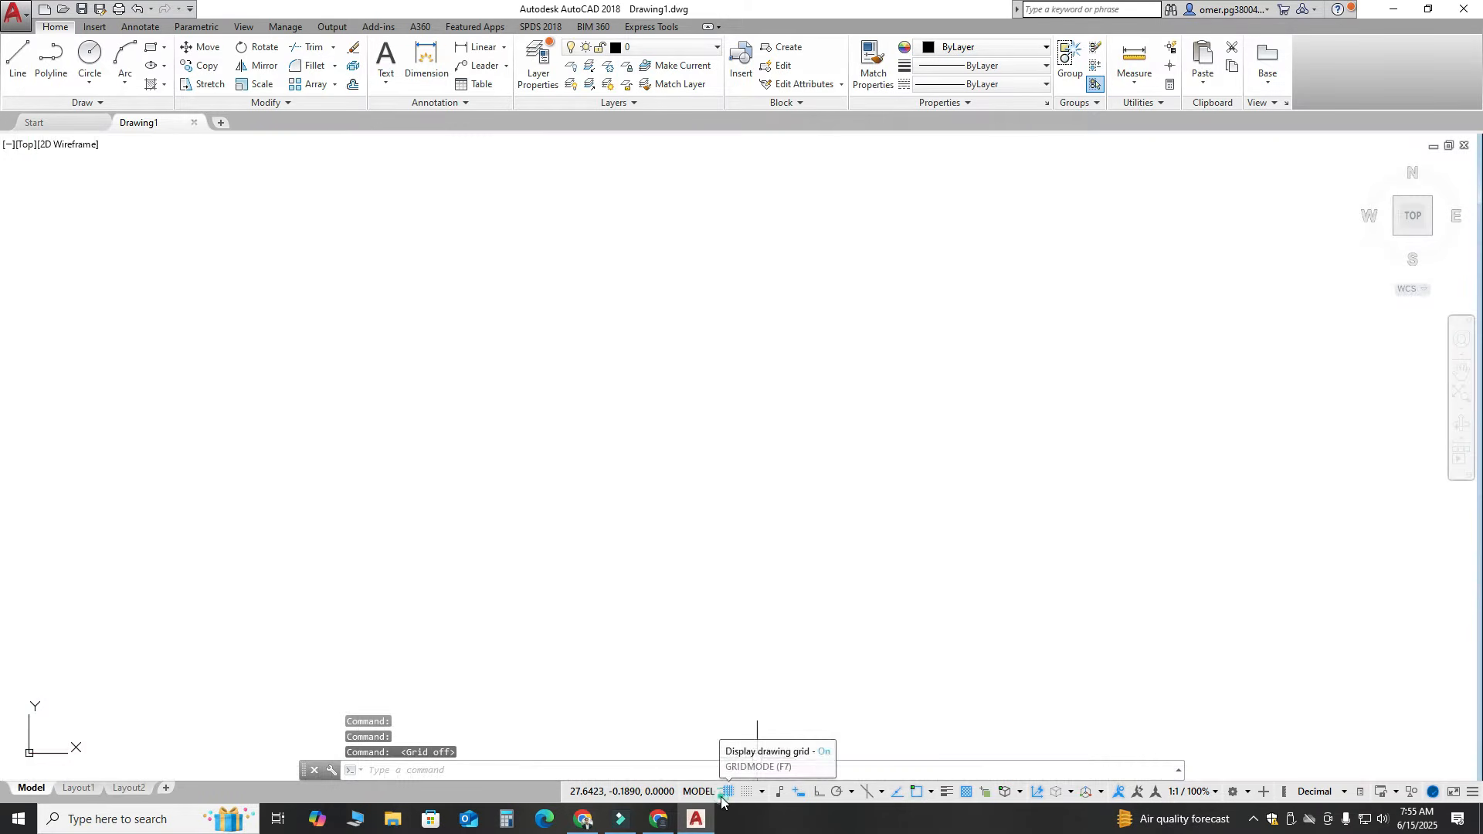
pyautogui.click(1234, 792)
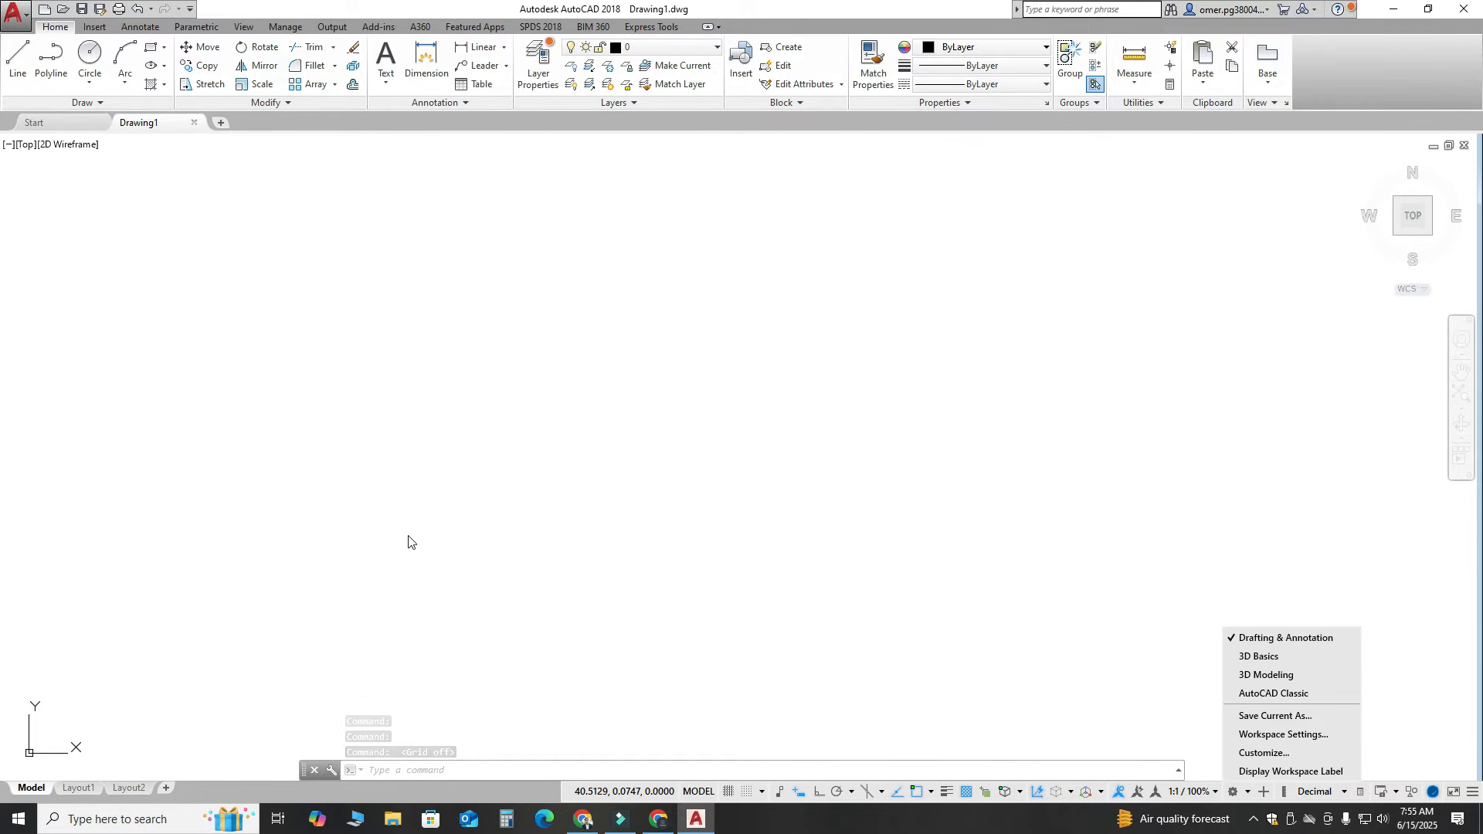
pyautogui.click(456, 767)
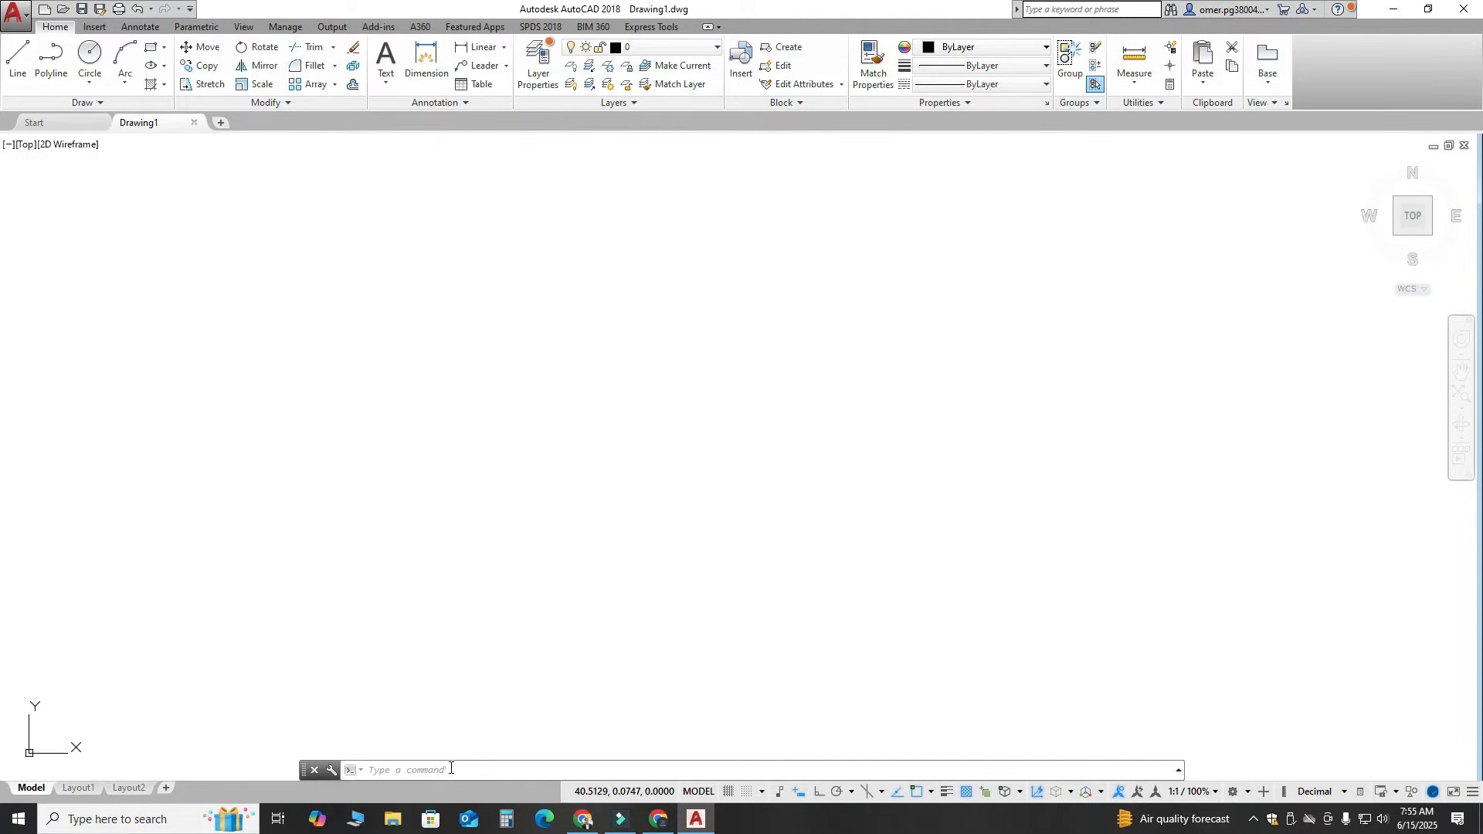
# Load tube-section.lsp from the AUTOLISP PROGRAMS folder with APPLOAD, allow it to always load, and close the load dialog.
pyautogui.click(430, 765)
pyautogui.write('a')
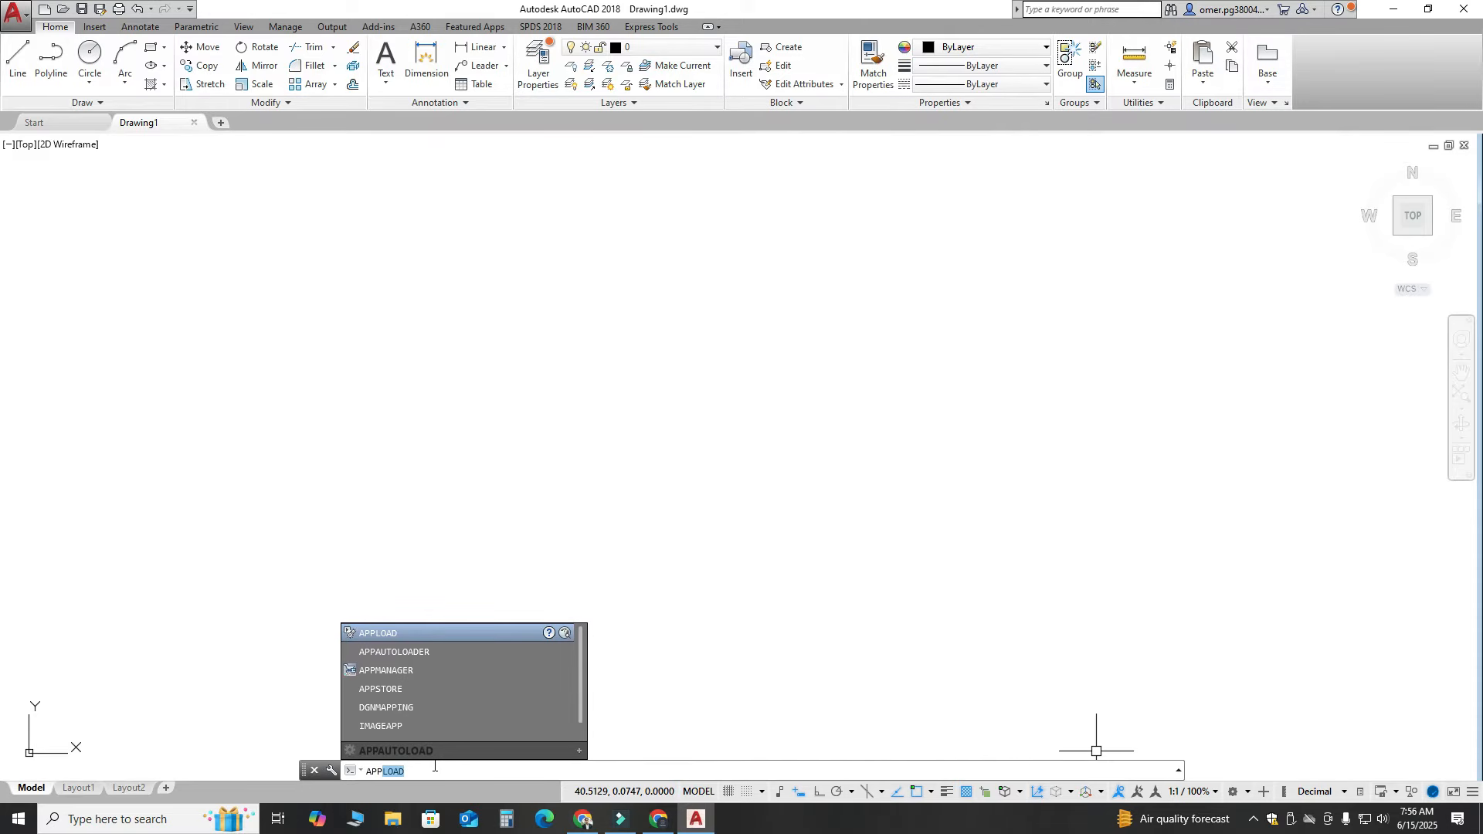
pyautogui.press('Return')
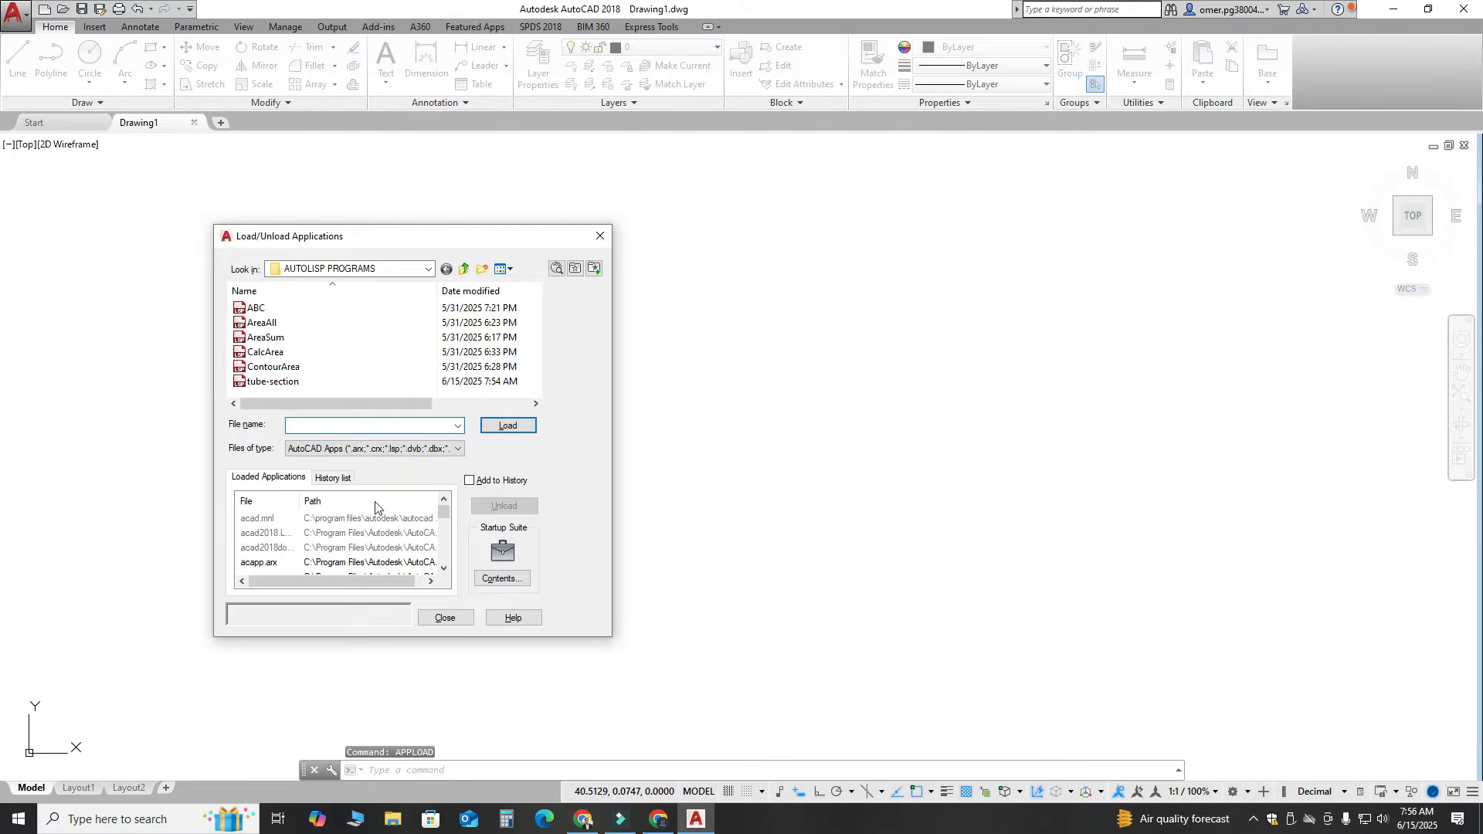
pyautogui.click(279, 384)
pyautogui.click(507, 425)
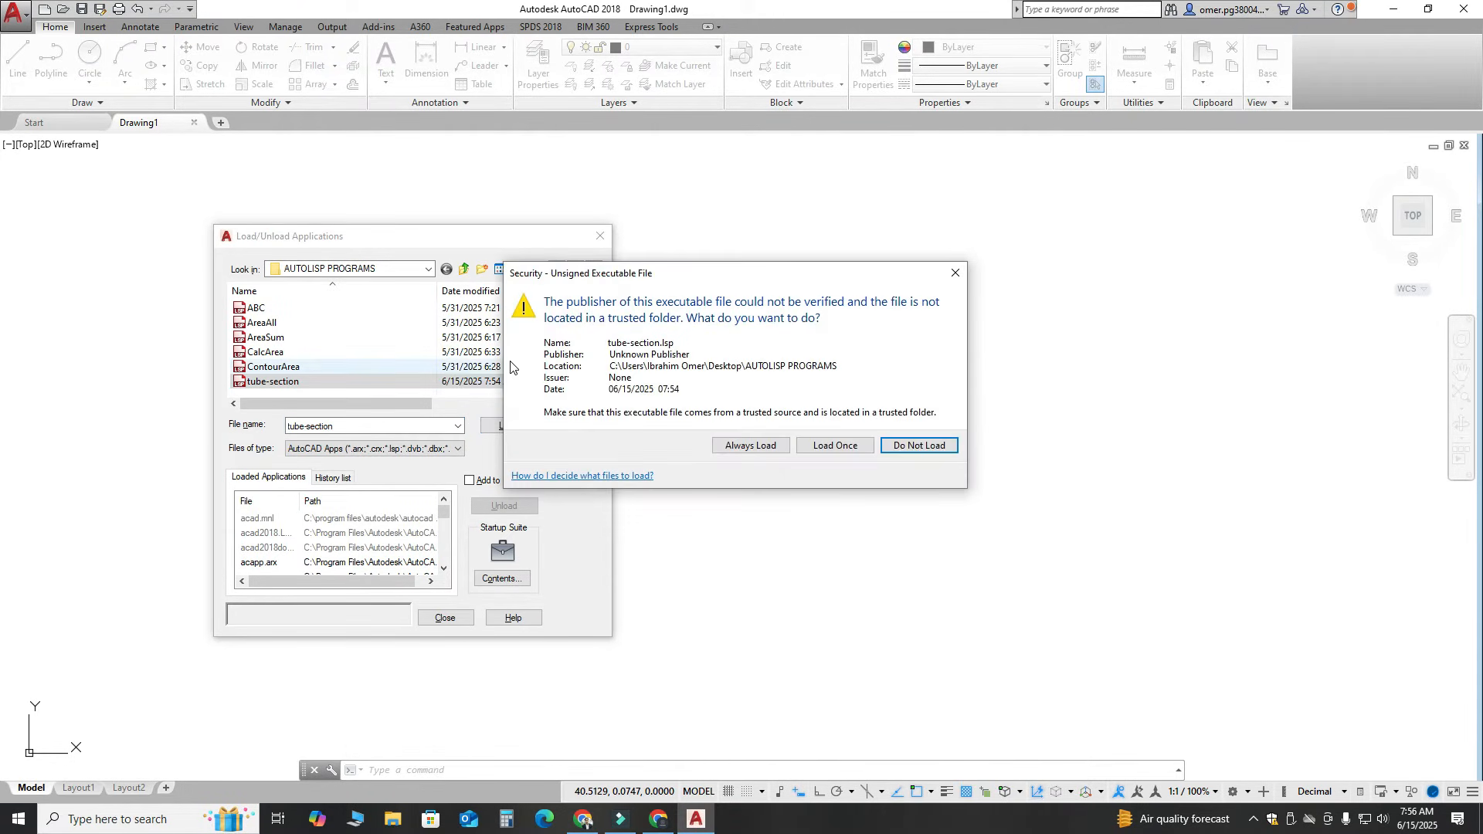
pyautogui.moveTo(549, 284); pyautogui.dragTo(460, 182)
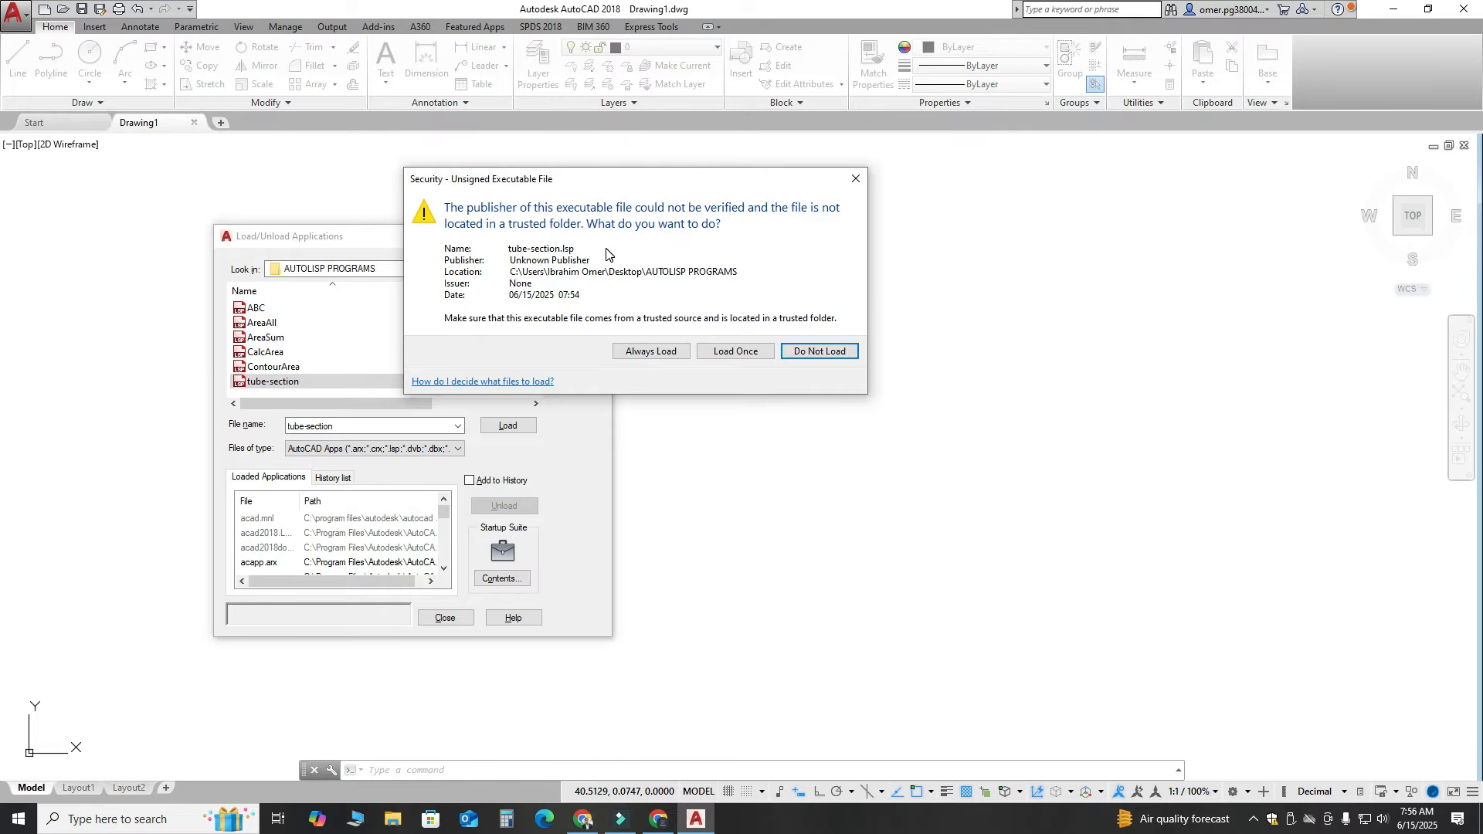
pyautogui.click(646, 353)
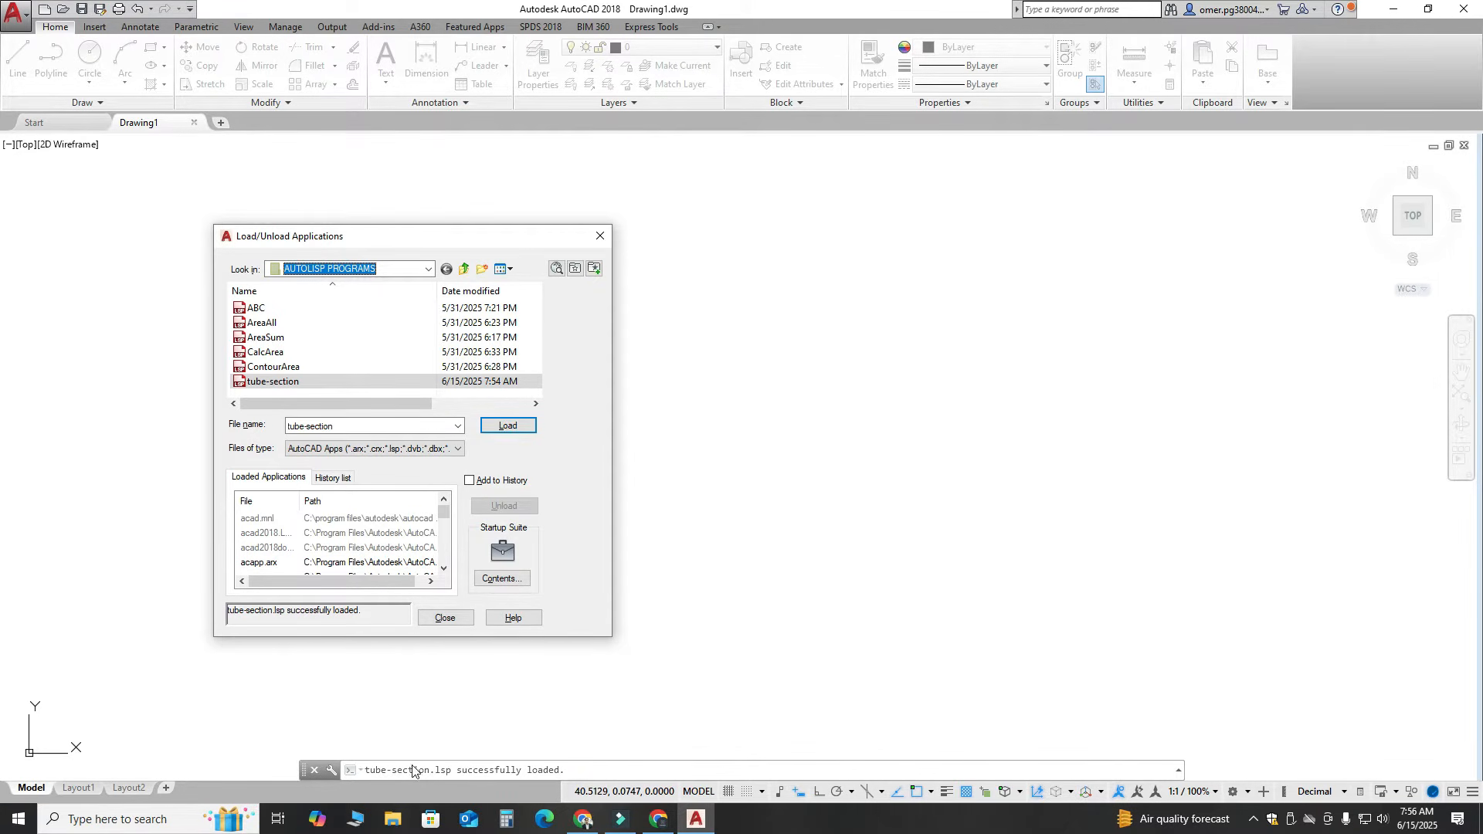
pyautogui.click(446, 619)
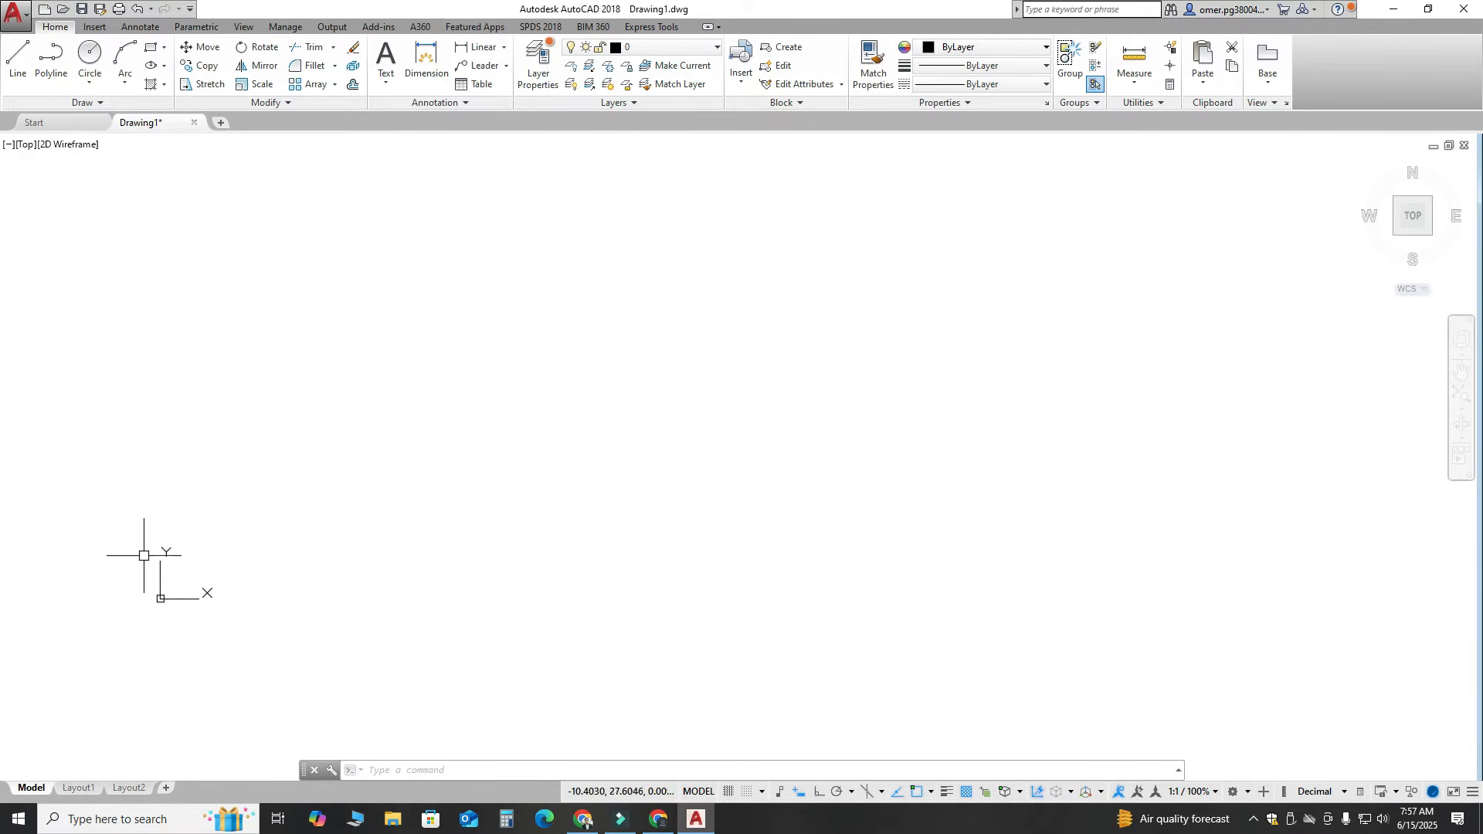
# Turn off displaying the UCS icon at the origin.
pyautogui.rightClick(159, 602)
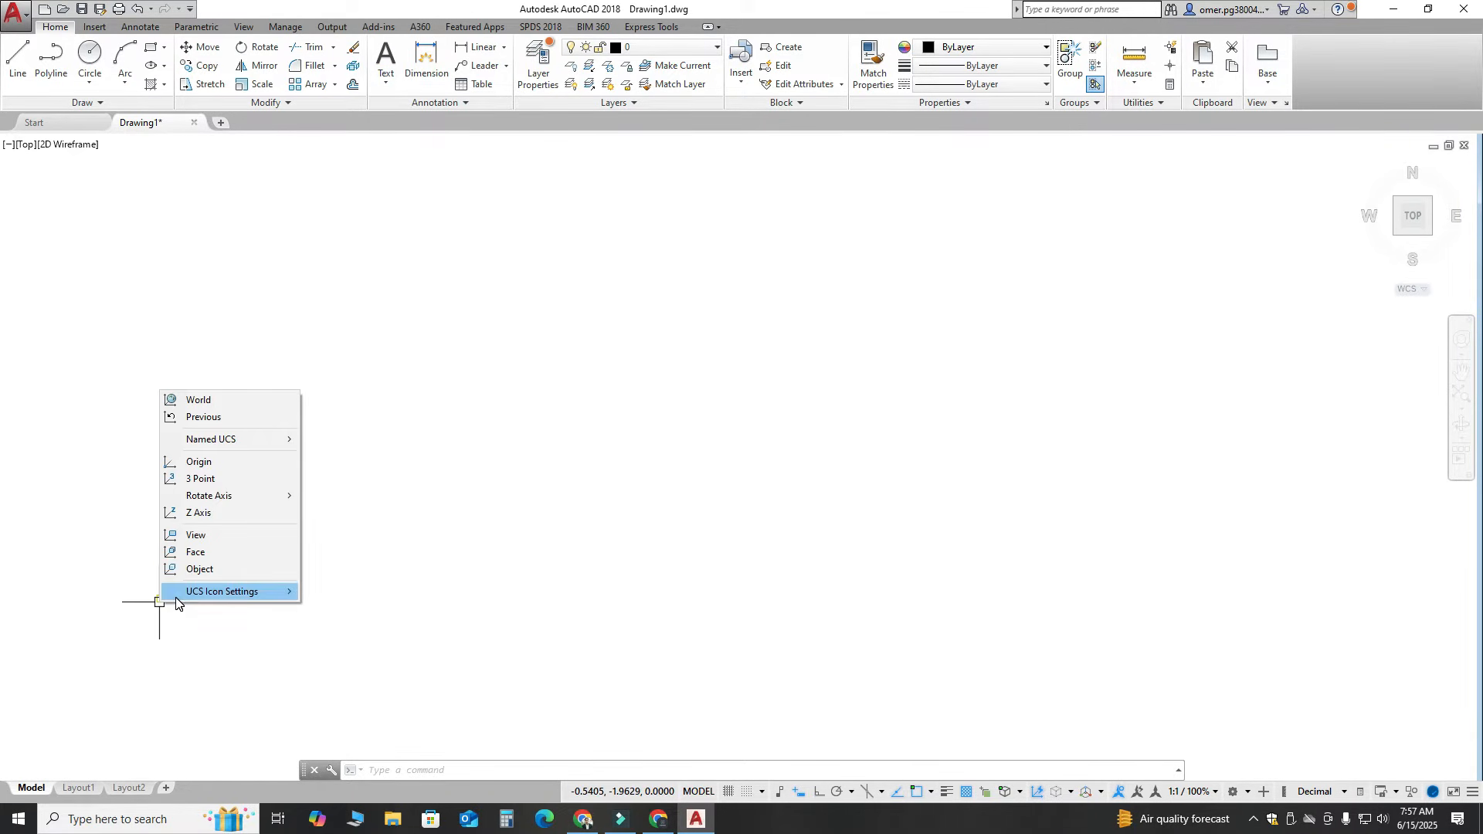
pyautogui.moveTo(182, 594)
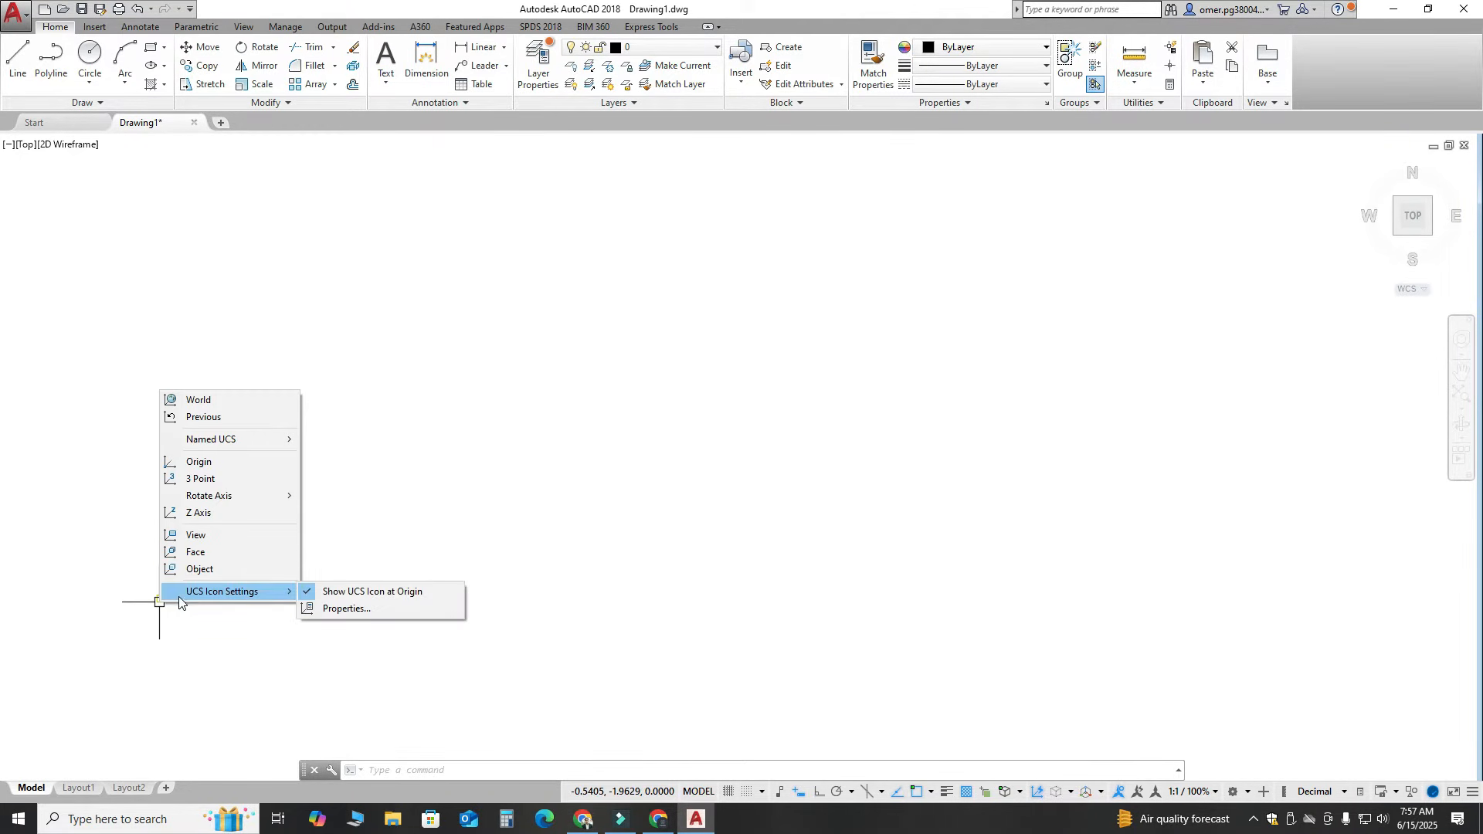
pyautogui.click(355, 591)
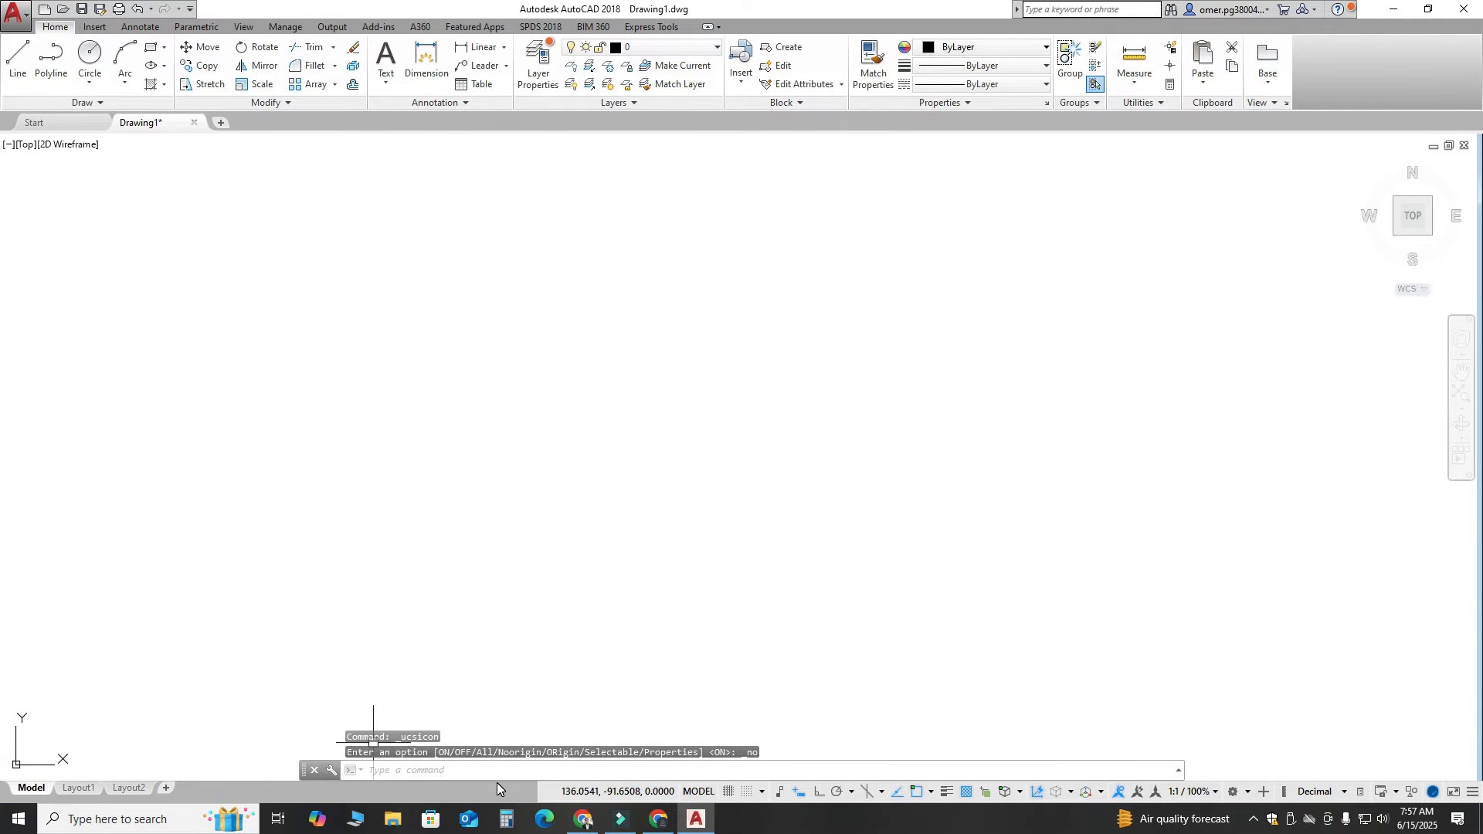
# Run TUBESECTION with width 100 mm, height 200 mm and wall thickness 10 mm, and insert the tube in the empty drawing.
pyautogui.click(389, 770)
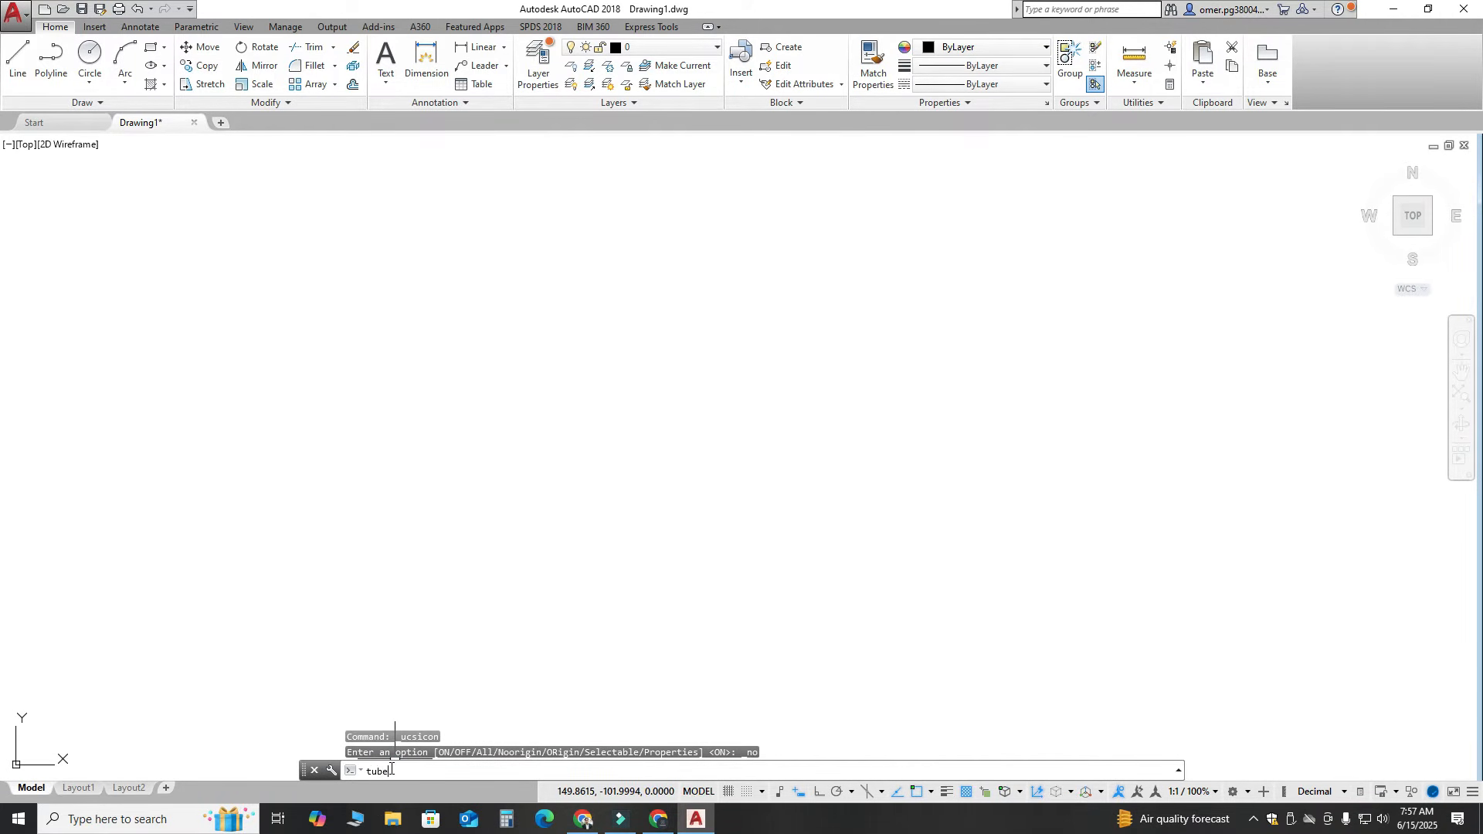
pyautogui.write('tube')
pyautogui.press('Return')
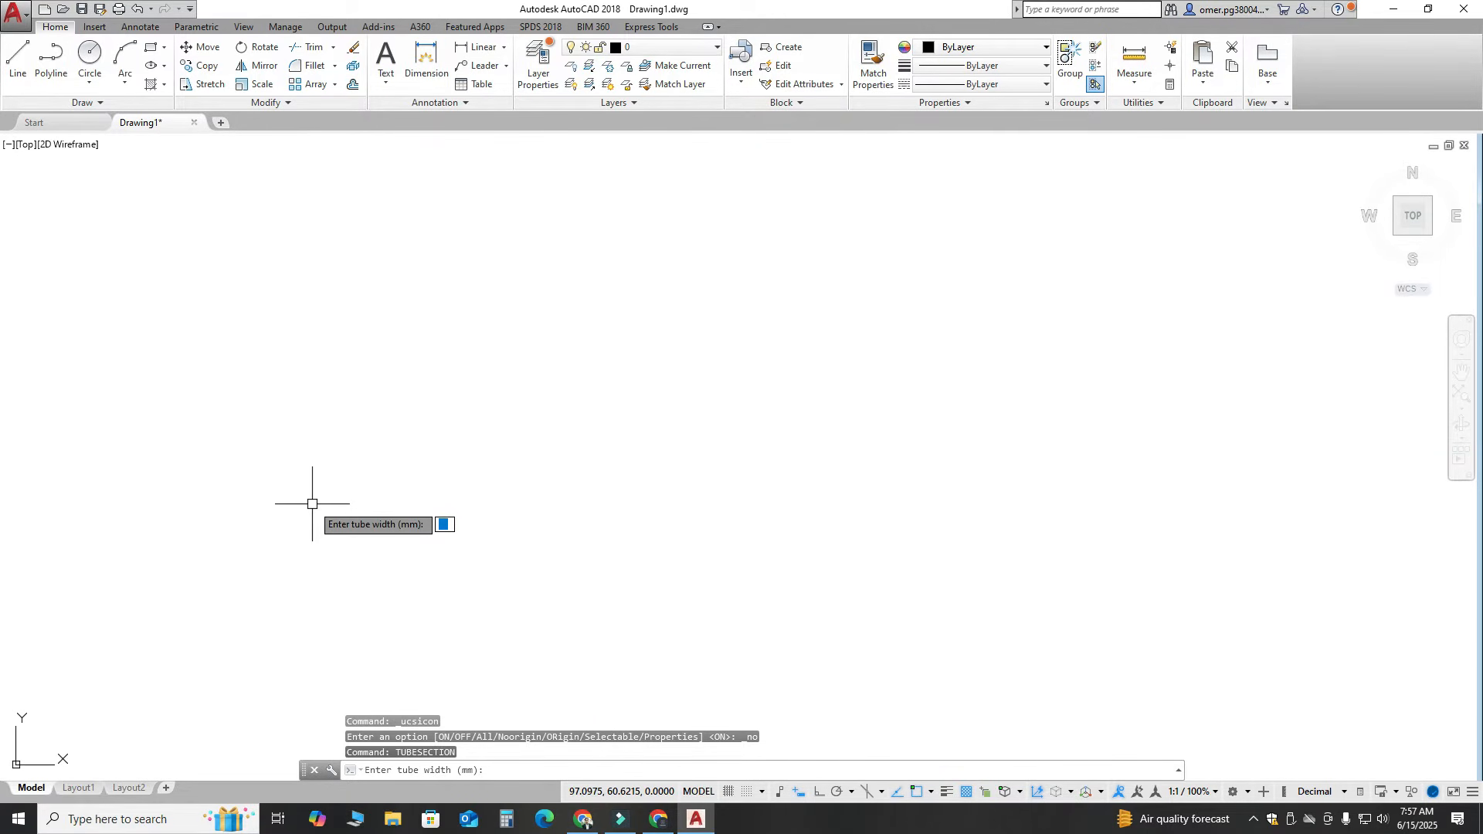
pyautogui.press('Return')
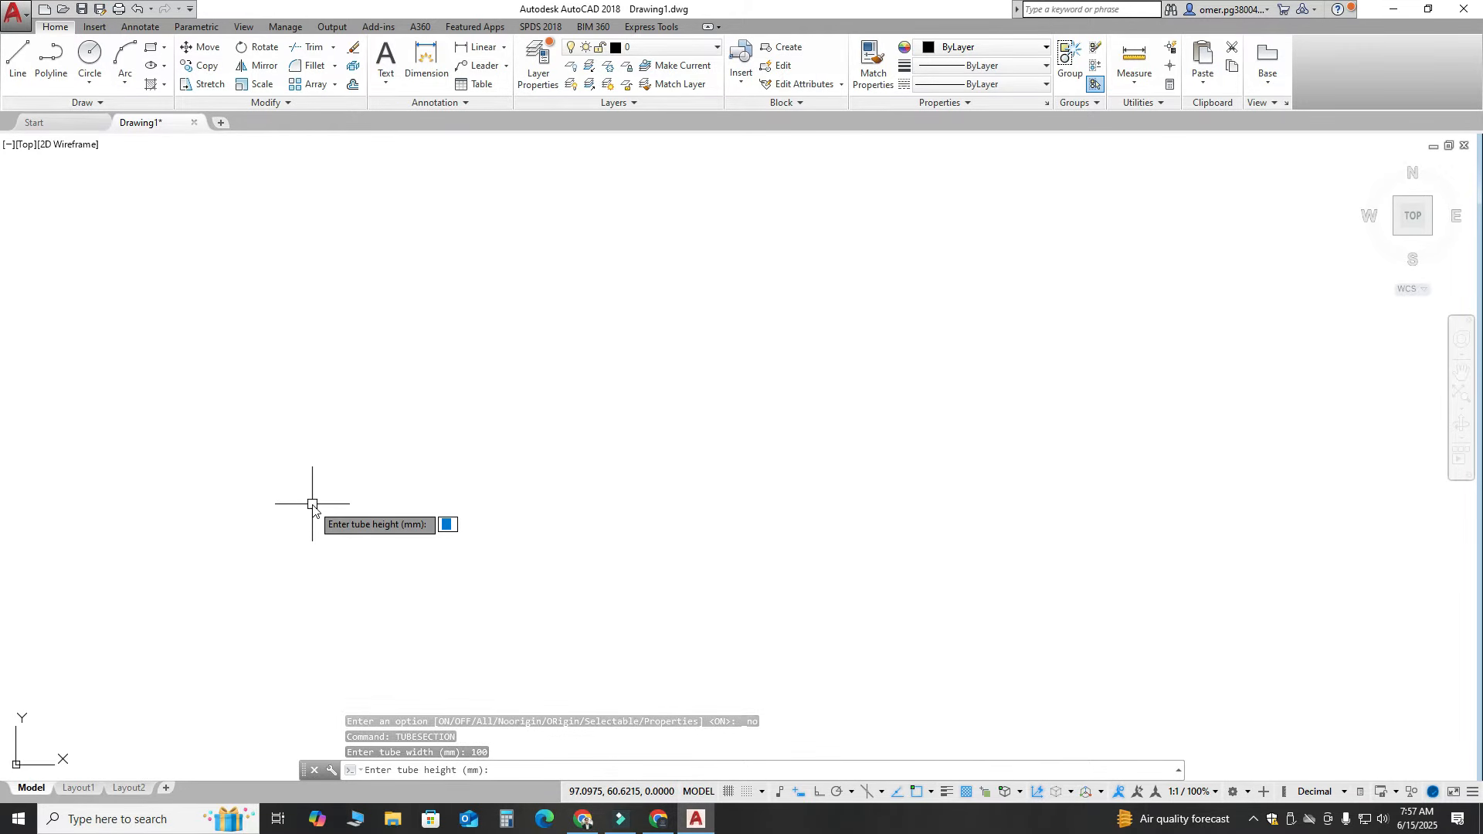
pyautogui.write('200')
pyautogui.press('Return')
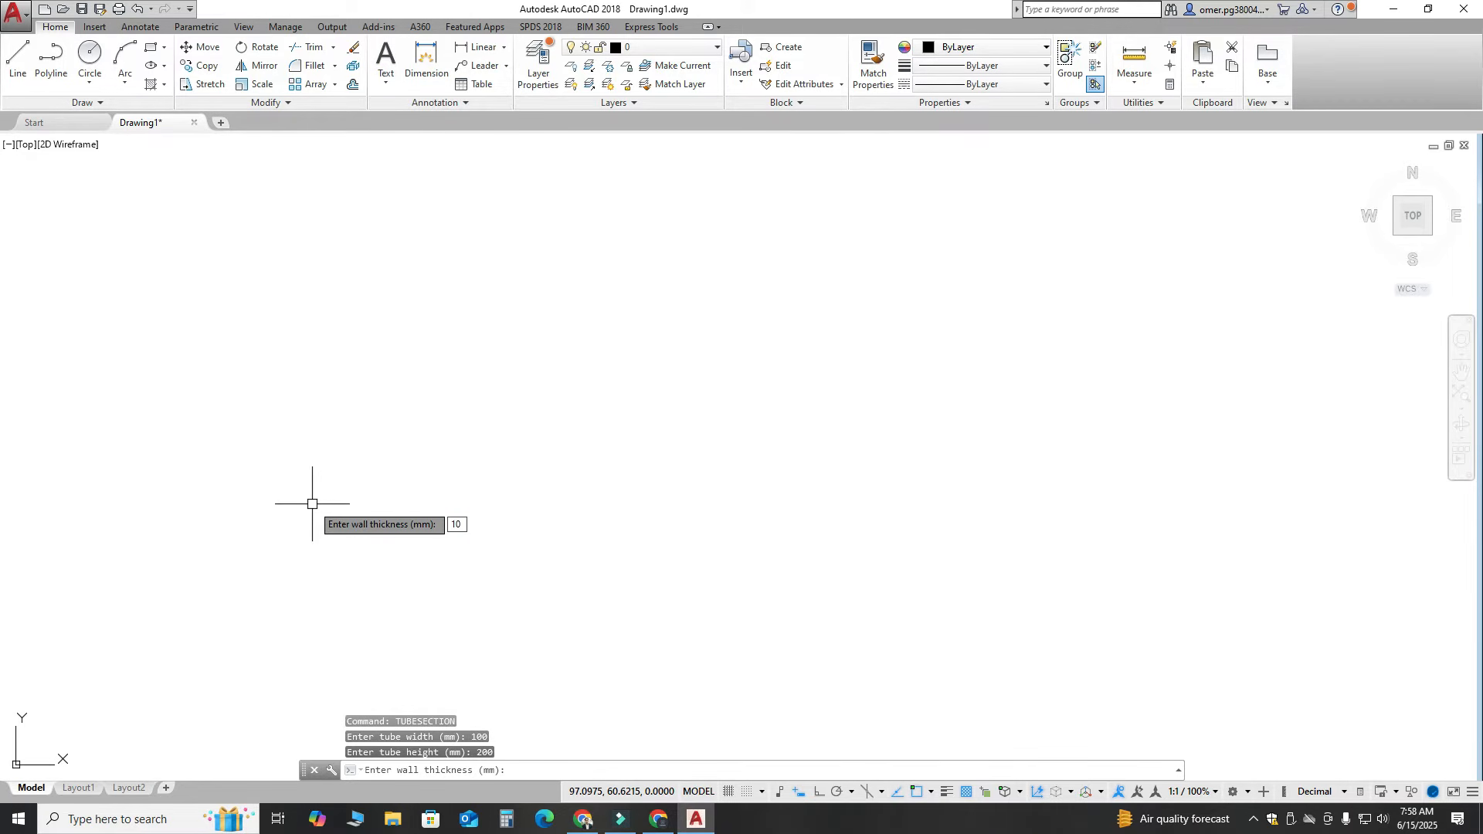
pyautogui.write('10')
pyautogui.press('Return')
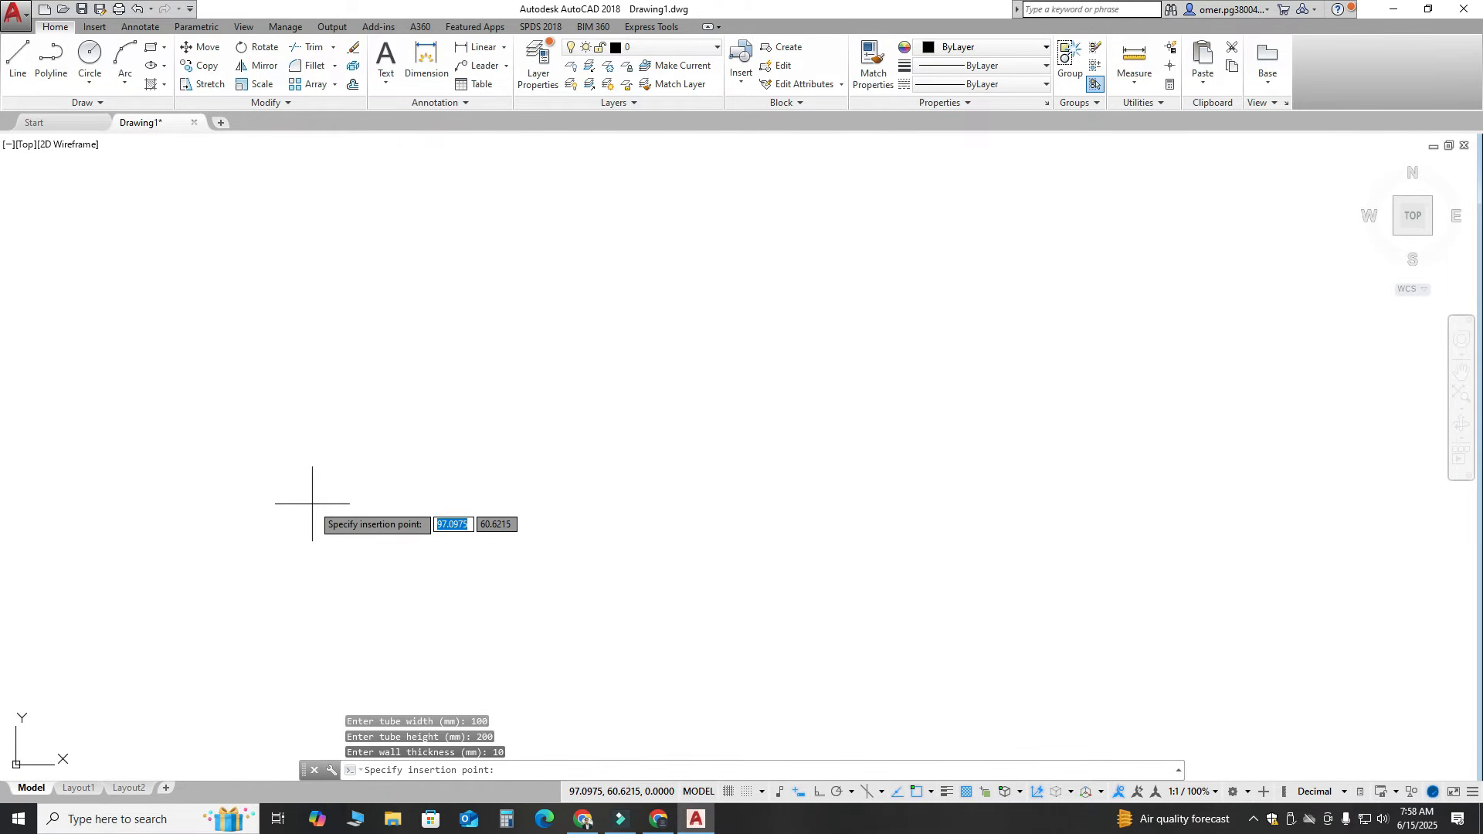
pyautogui.click(104, 474)
pyautogui.scroll(-2, 241, 596)
pyautogui.scroll(2, 220, 424)
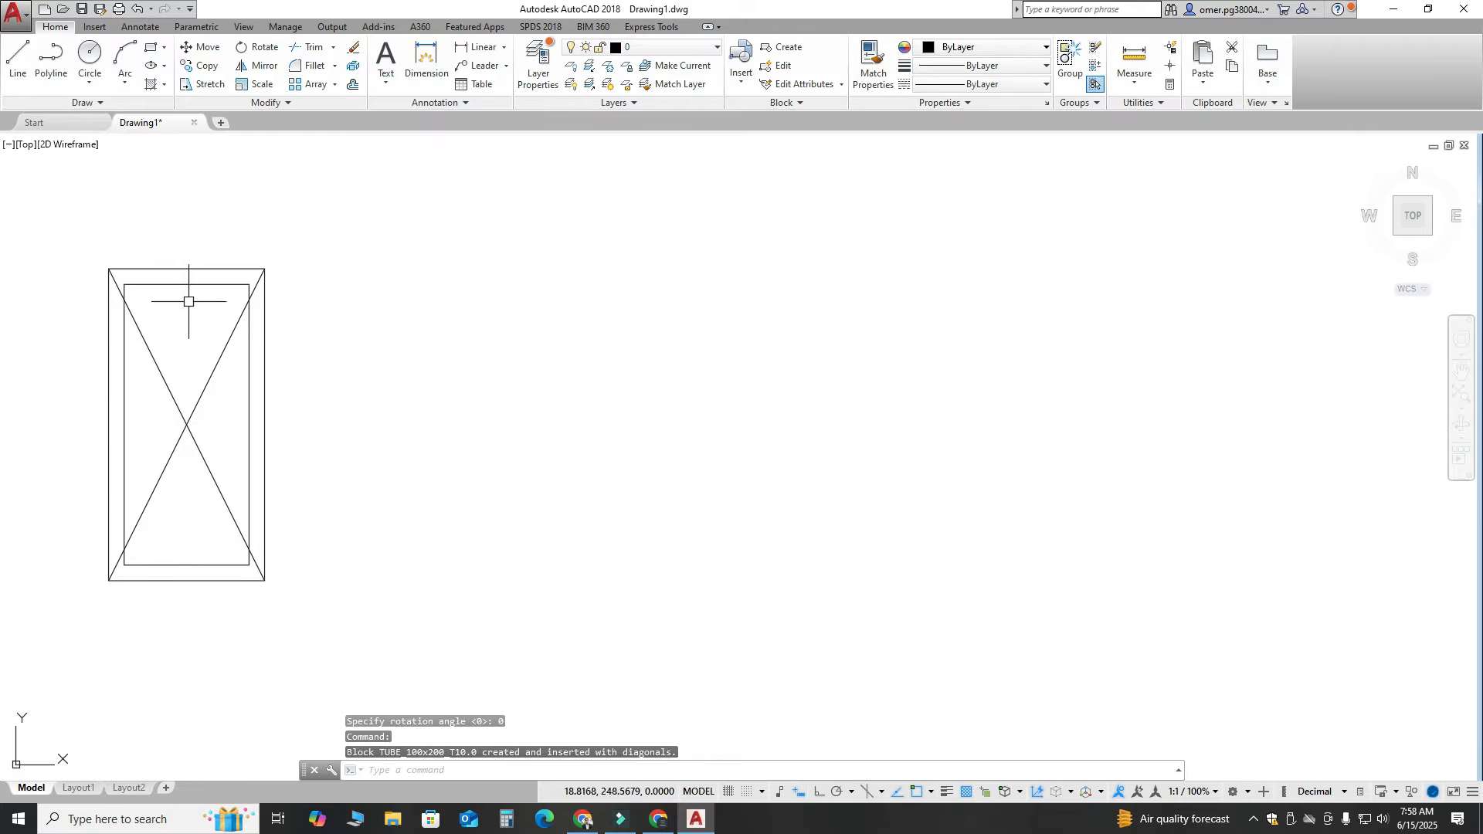
# Measure the outer width of the rectangular tube section along its top edge.
pyautogui.click(1133, 77)
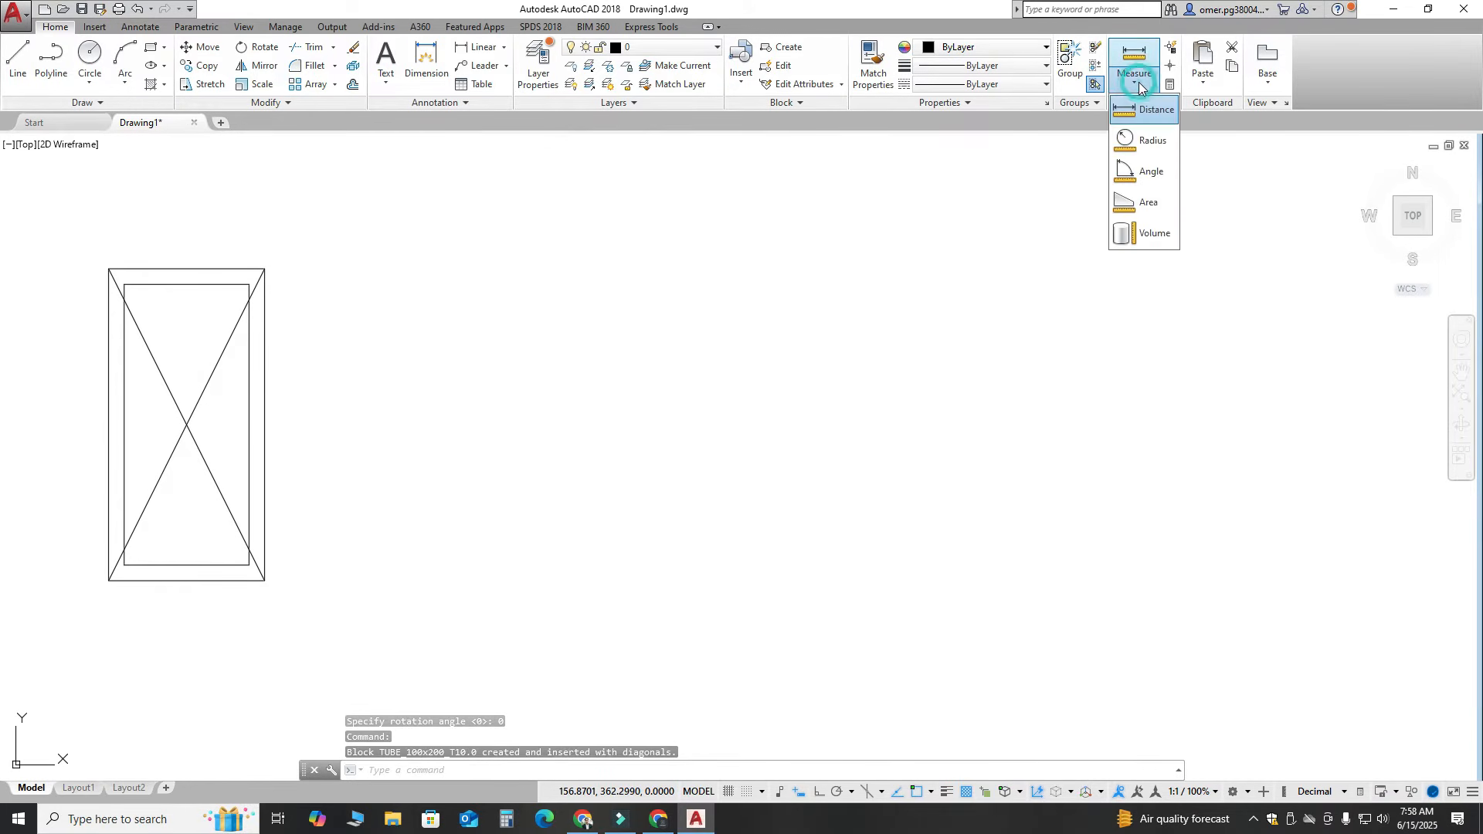
pyautogui.click(1143, 137)
pyautogui.scroll(4, 152, 234)
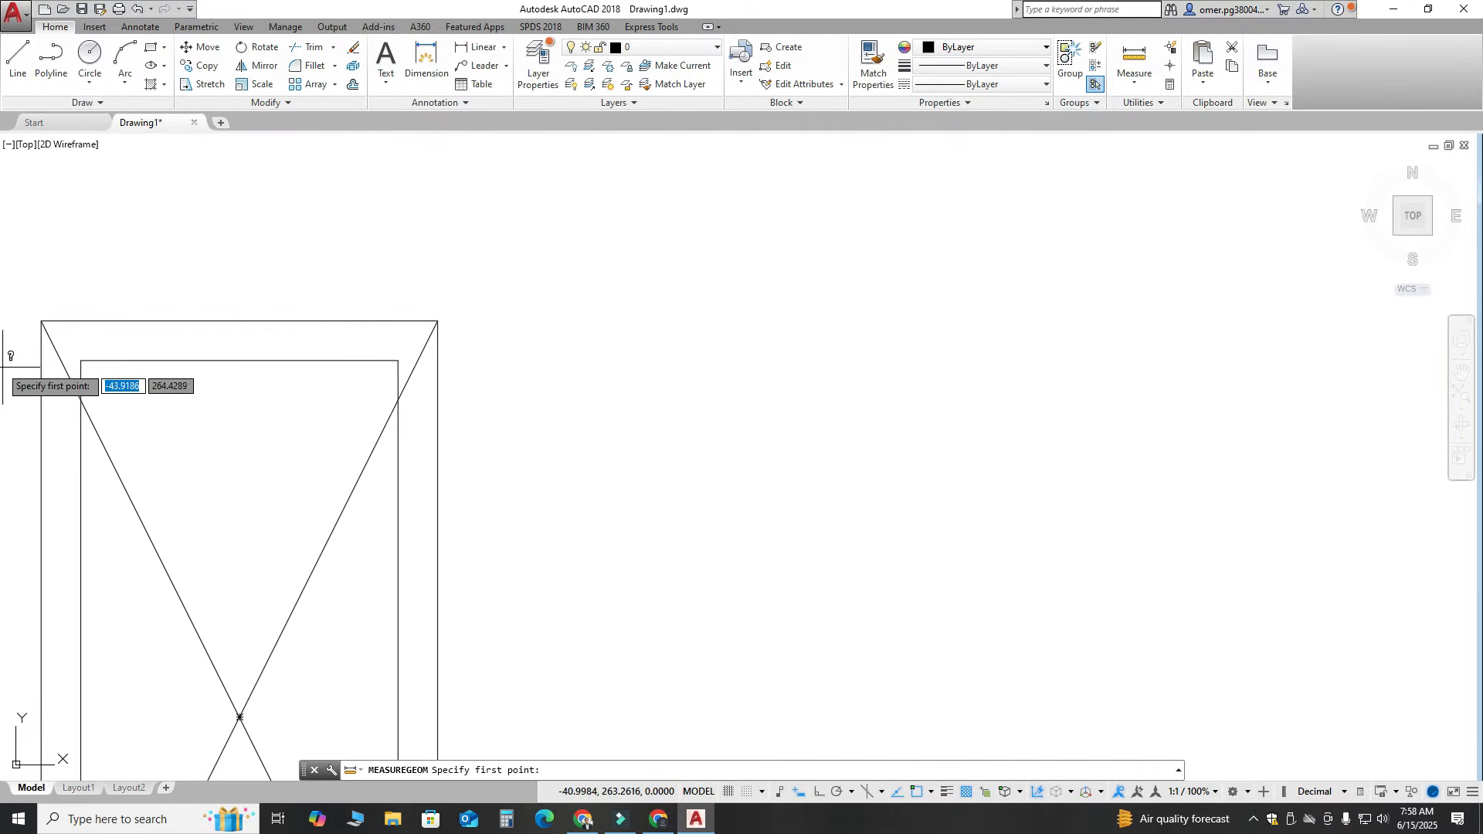
pyautogui.click(41, 318)
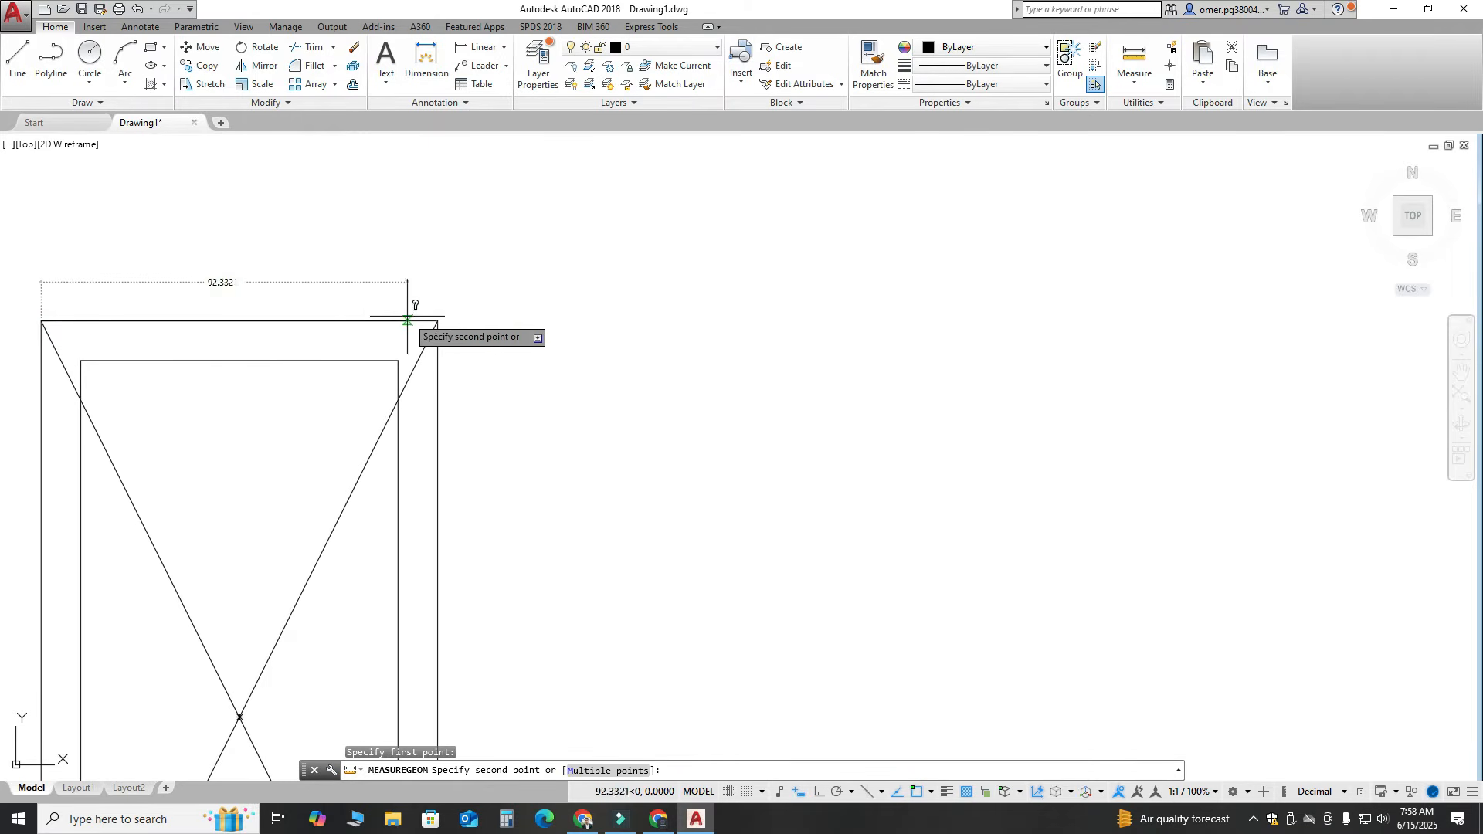
pyautogui.scroll(-4, 437, 320)
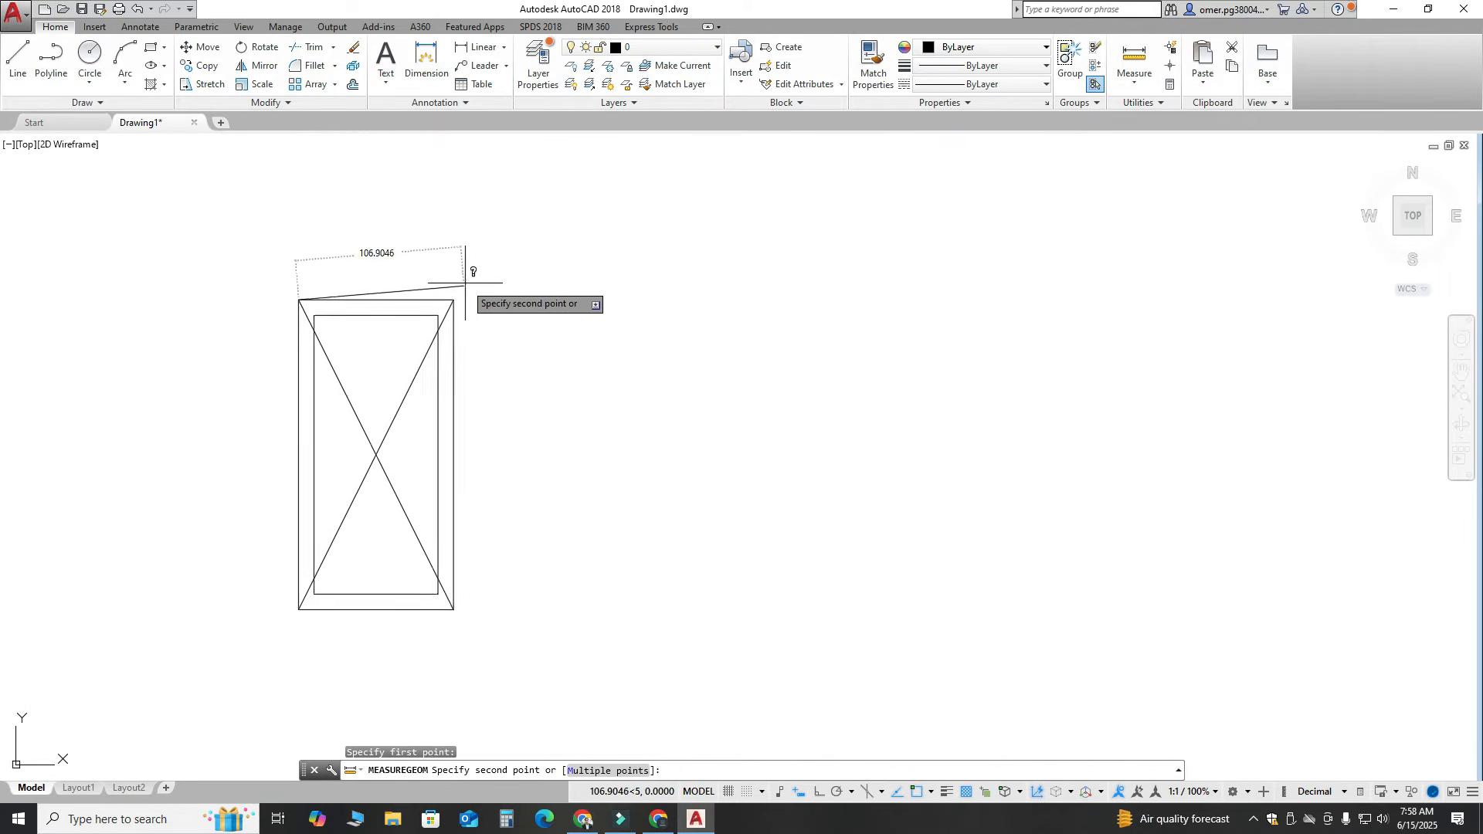
pyautogui.press('Escape')
# Measure the outer height of the rectangular tube section between its right-hand corners.
pyautogui.press('Return')
pyautogui.press('Down')
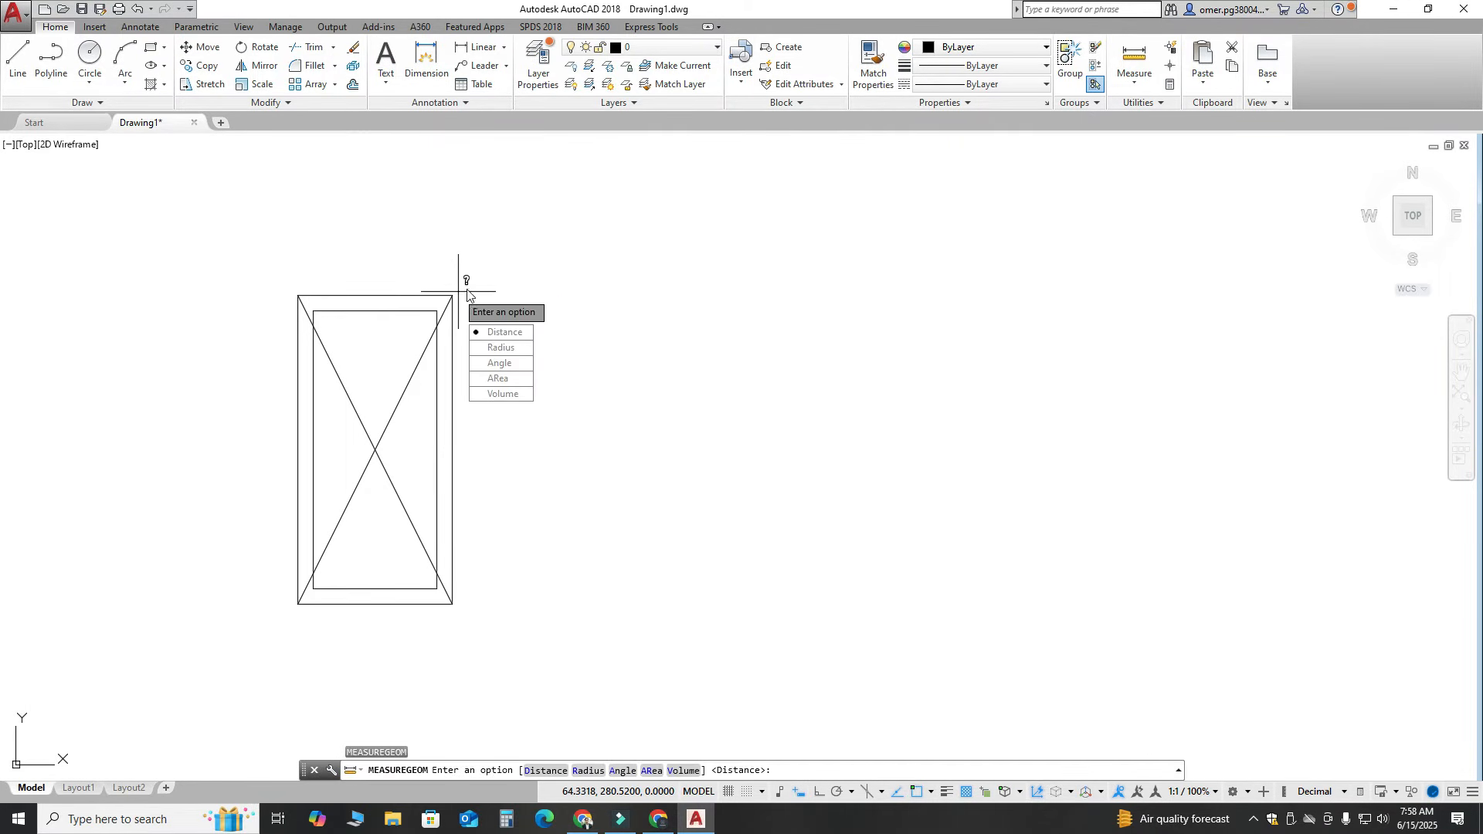
pyautogui.click(491, 329)
pyautogui.click(452, 295)
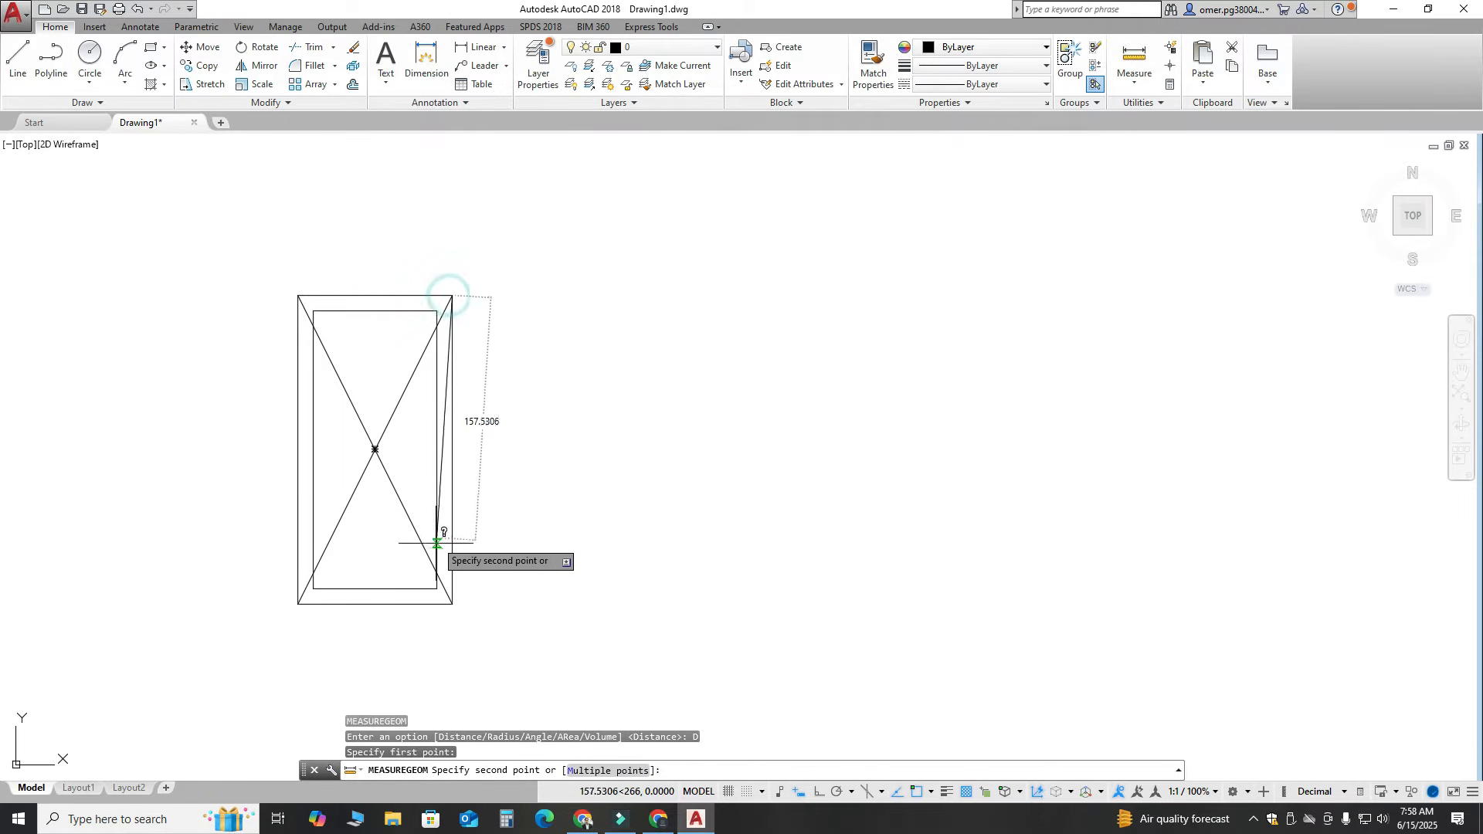
pyautogui.click(452, 605)
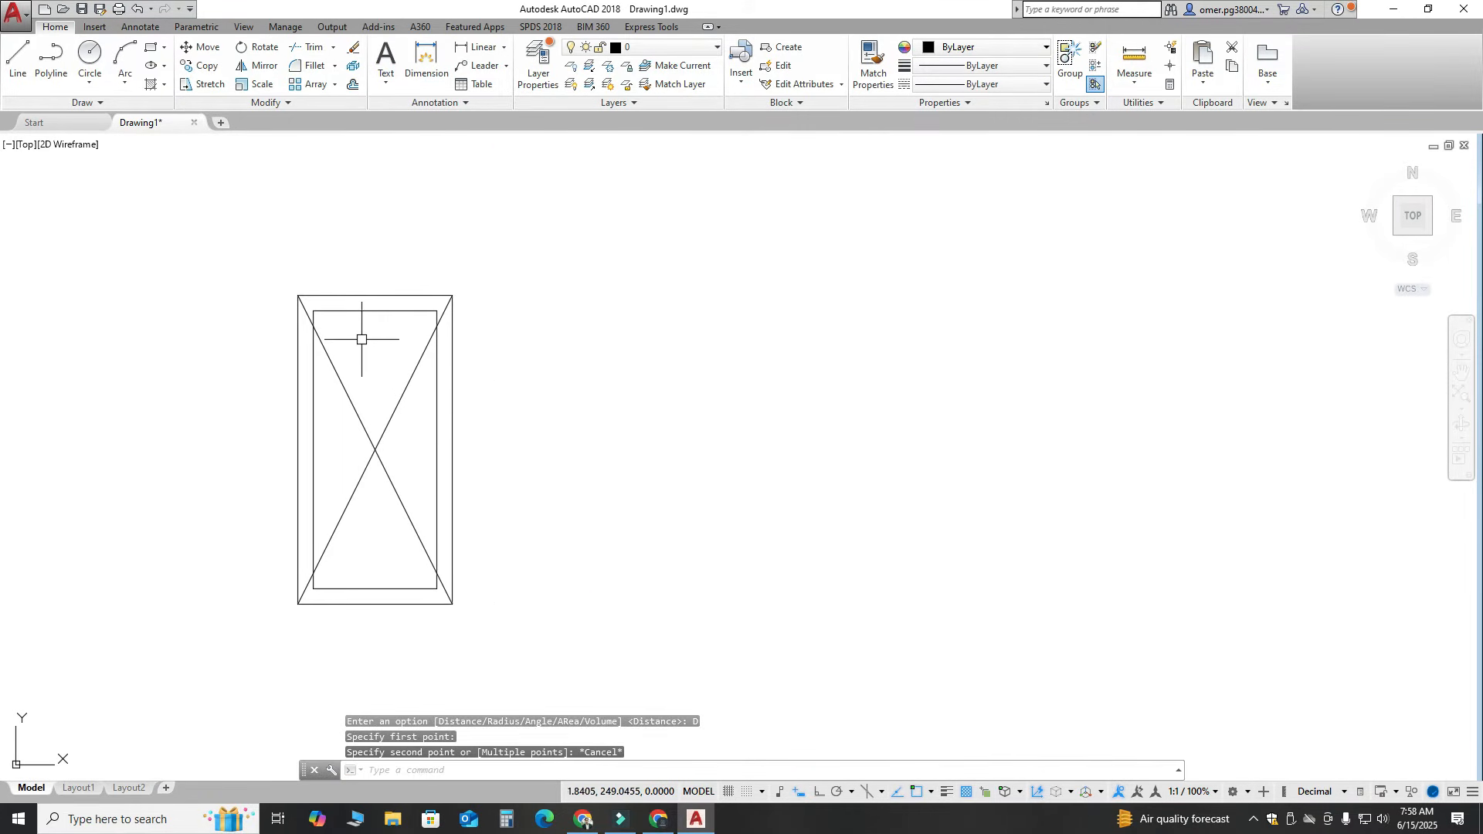
# Try to measure the wall thickness at the top of the rectangular tube section.
pyautogui.scroll(2, 357, 334)
pyautogui.click(340, 275)
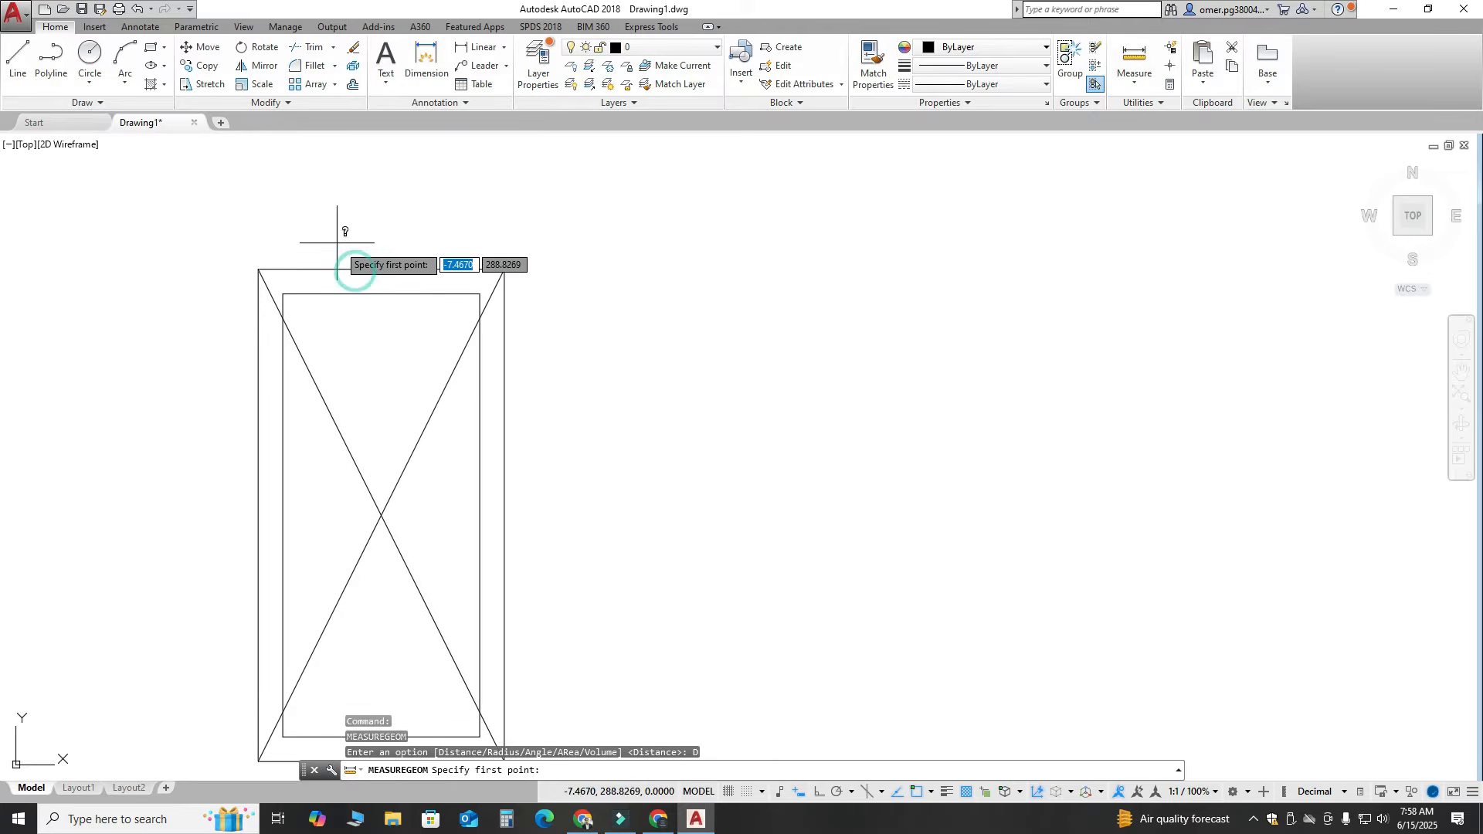
pyautogui.click(346, 269)
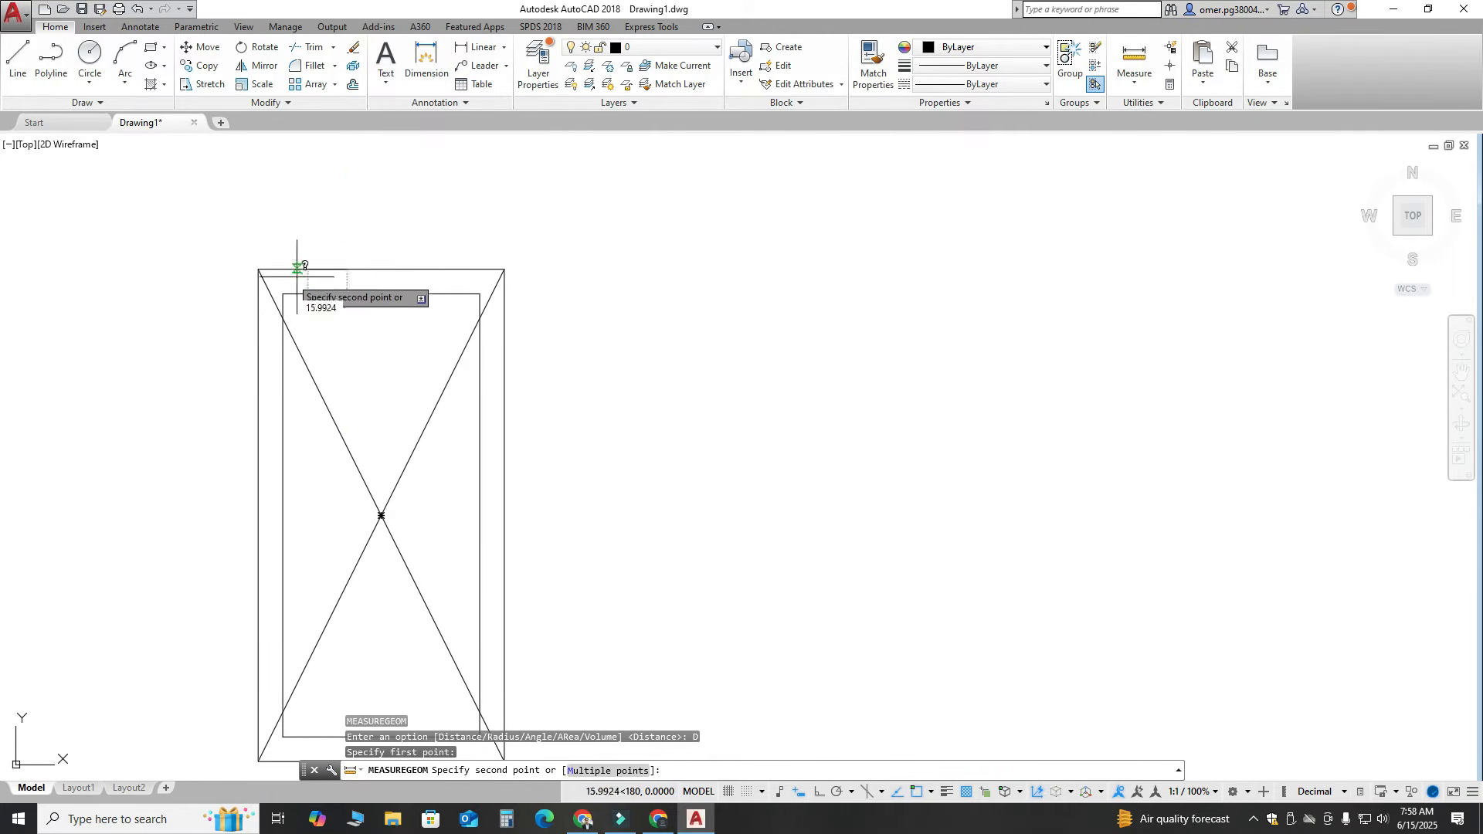
pyautogui.press('Escape')
pyautogui.scroll(-2, 188, 286)
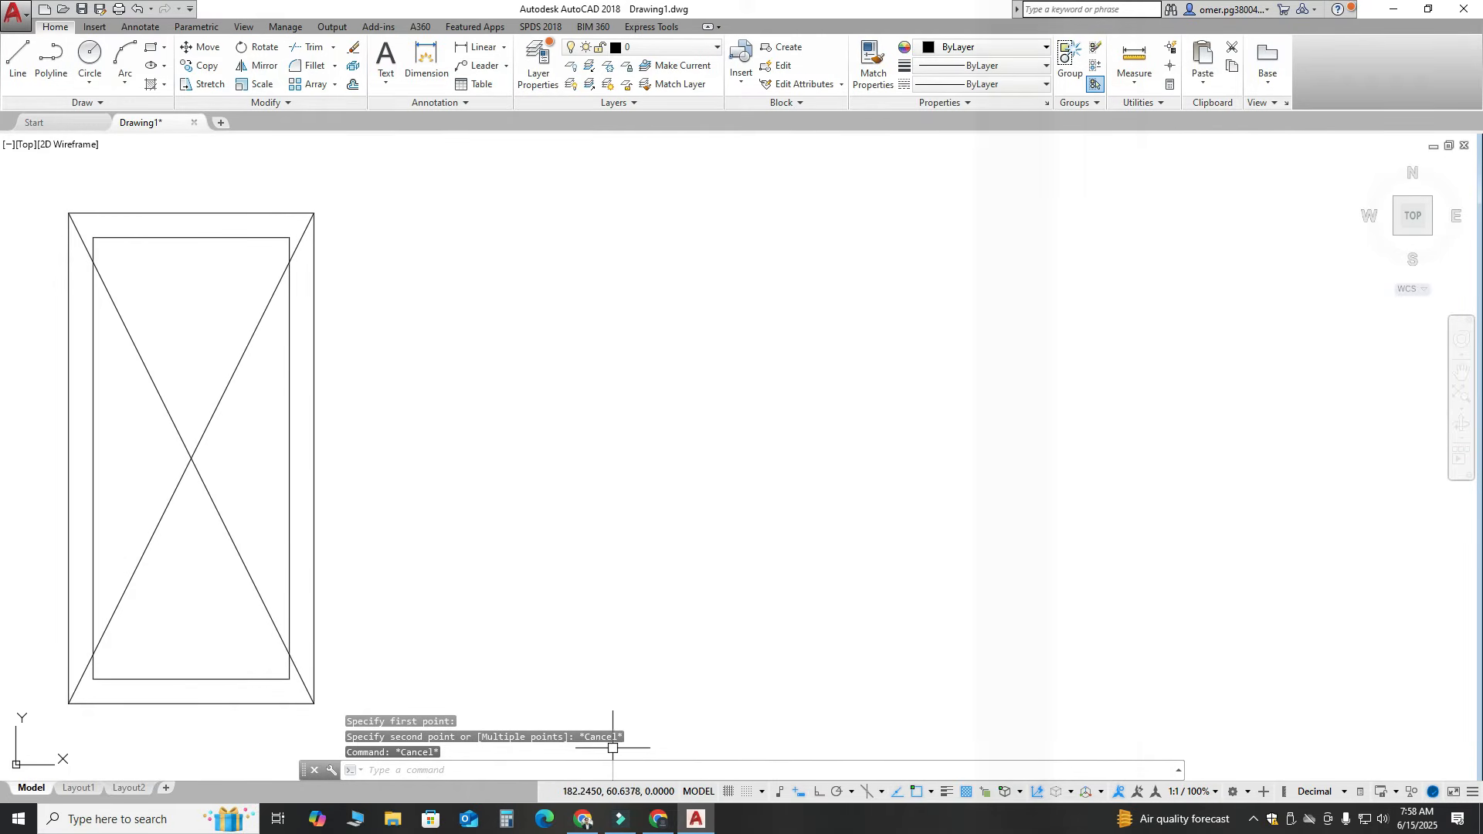
# Run TUBESECTION with width 50 mm, height 50 mm and wall thickness 2.5 mm, and insert the tube right of the first one.
pyautogui.click(610, 758)
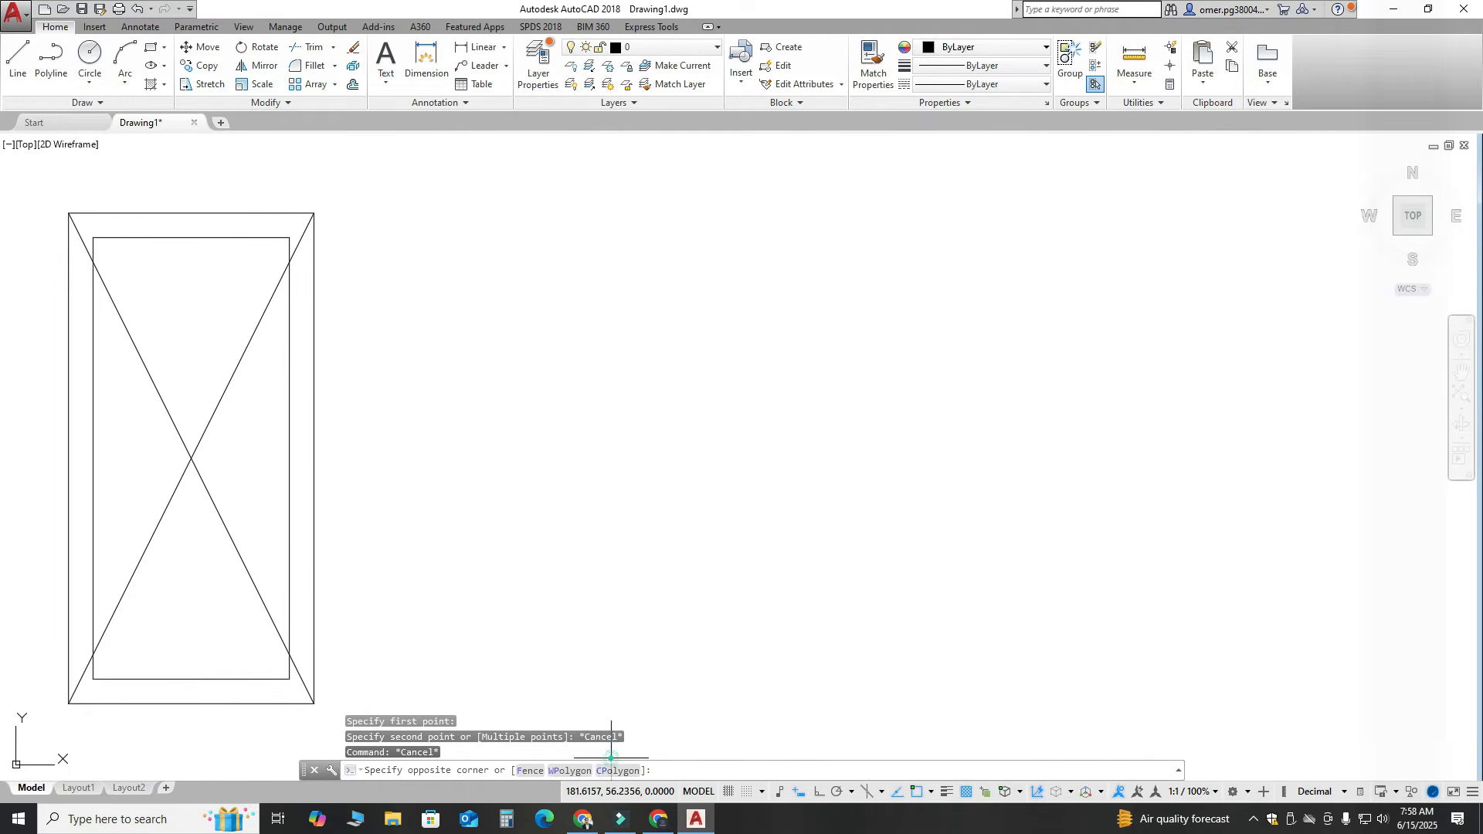
pyautogui.press('Escape')
pyautogui.click(637, 770)
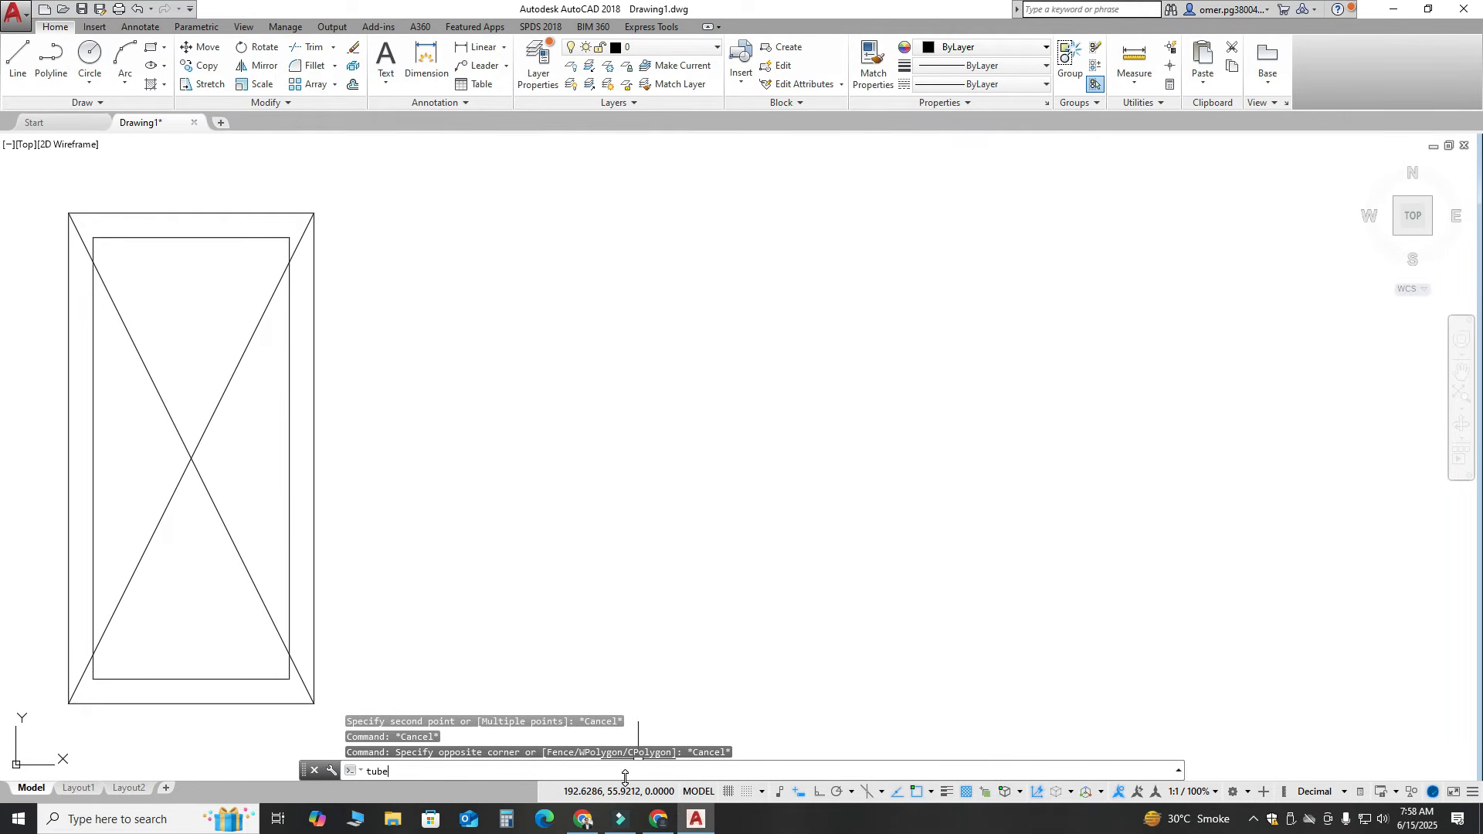
pyautogui.write('tube')
pyautogui.press('Return')
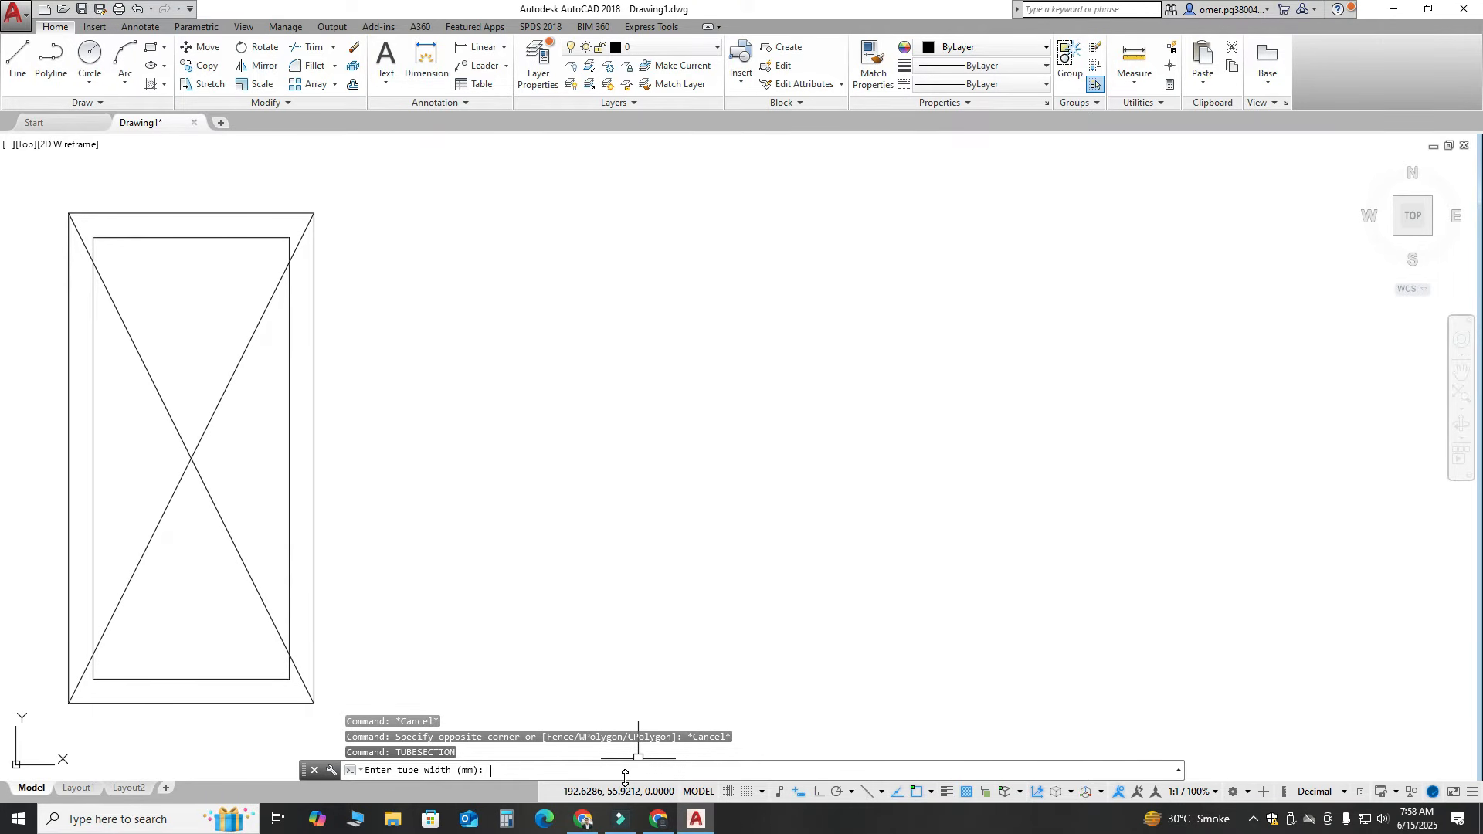
pyautogui.write('50')
pyautogui.press('Return')
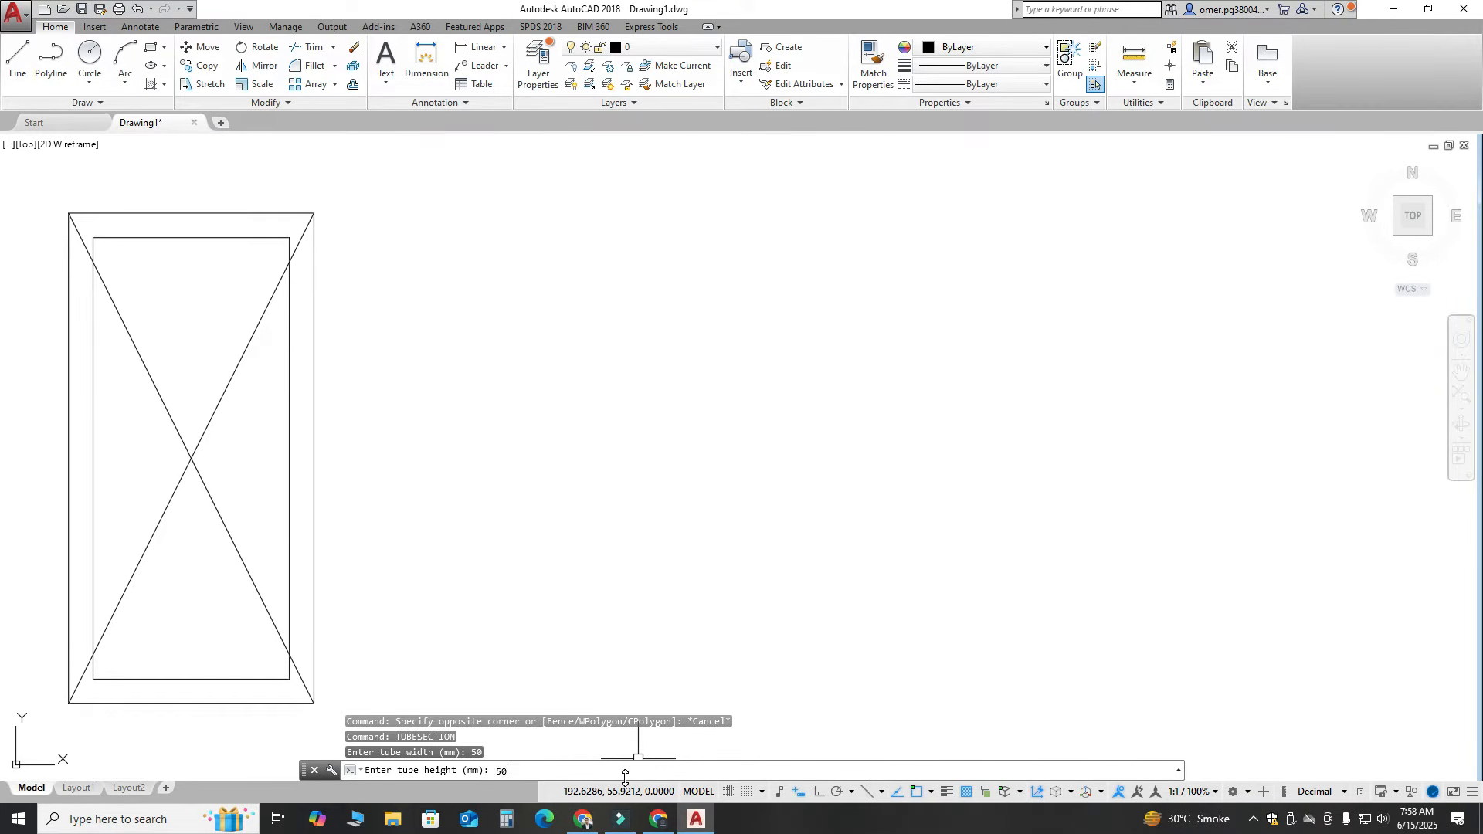
pyautogui.write('50')
pyautogui.press('Return')
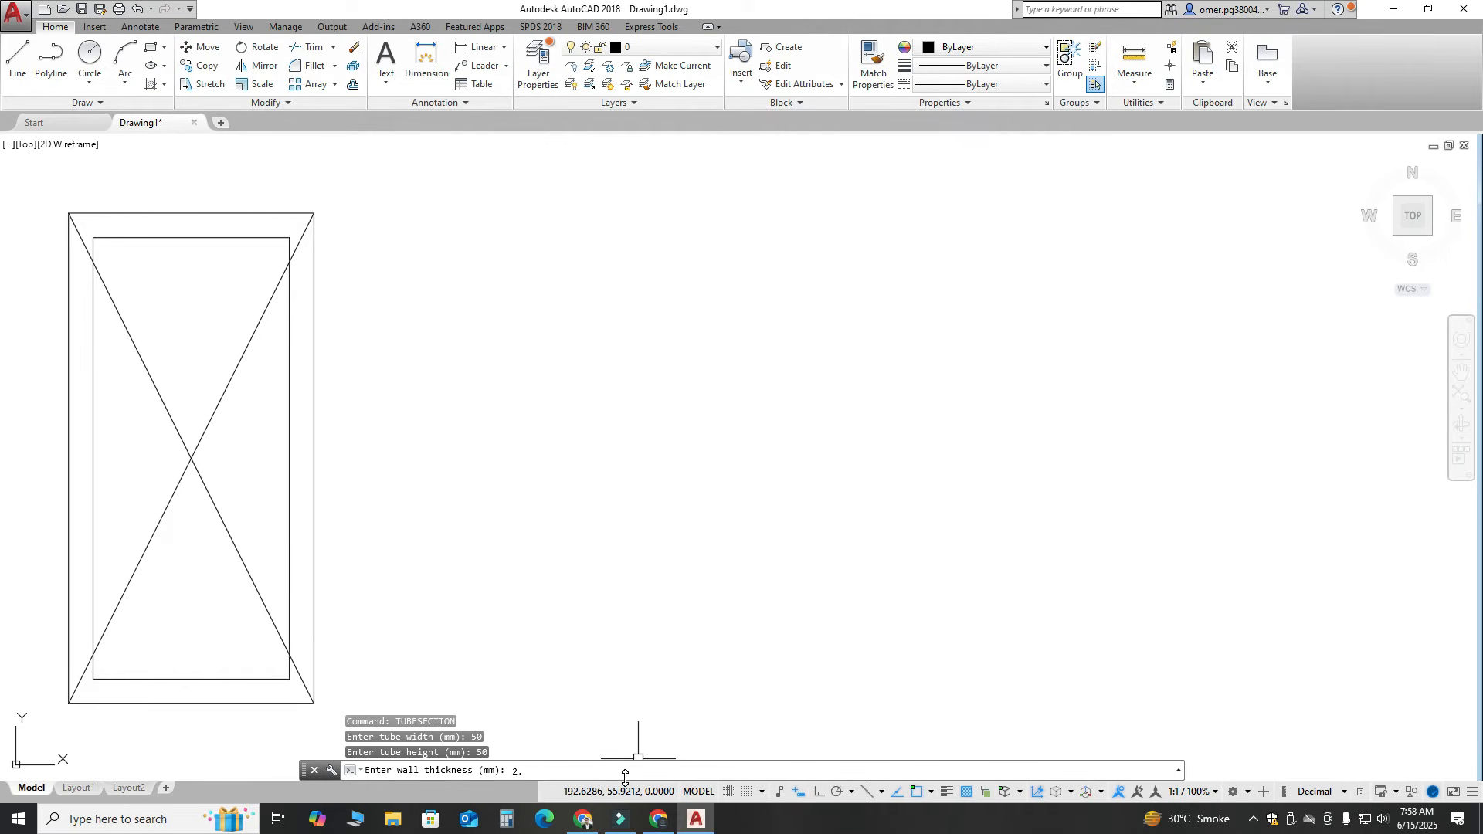
pyautogui.write('2.5')
pyautogui.press('Return')
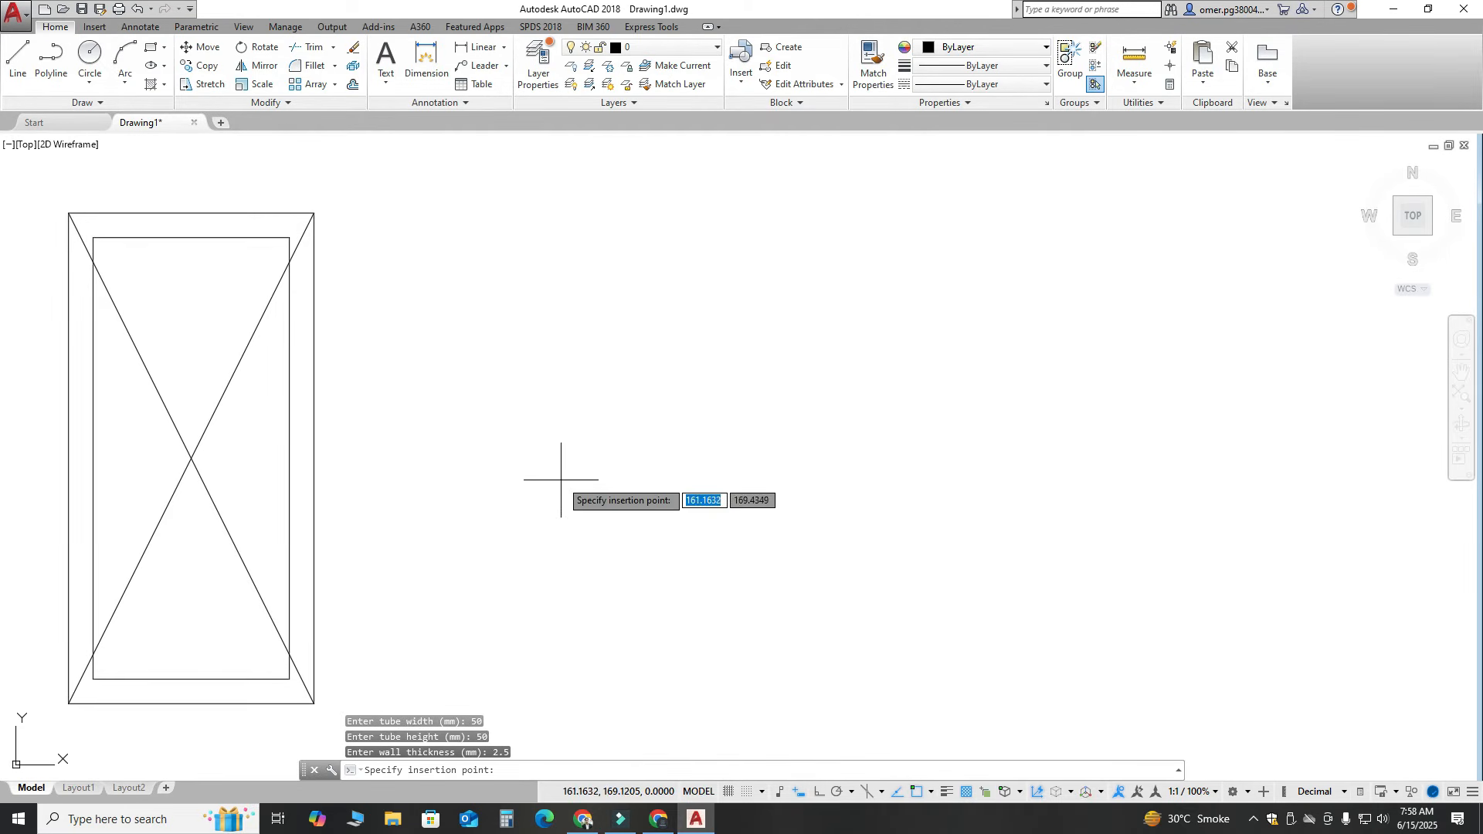
pyautogui.click(531, 466)
# Cut the square tube section and paste it closer to the rectangular tube, slightly lower than before.
pyautogui.click(719, 523)
pyautogui.click(493, 265)
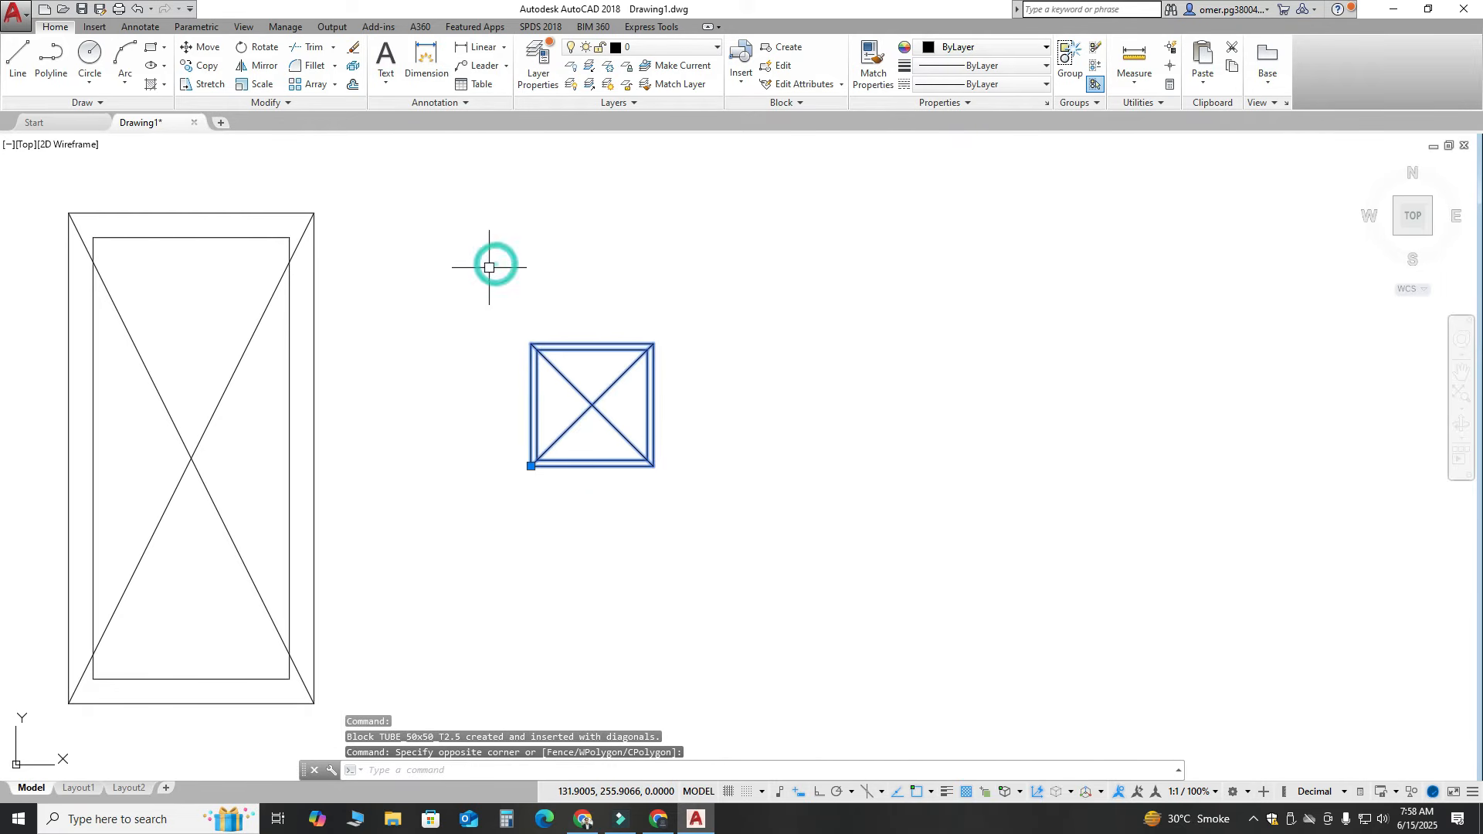
pyautogui.hotkey('ctrl', 'x')
pyautogui.hotkey('ctrl', 'v')
pyautogui.click(404, 507)
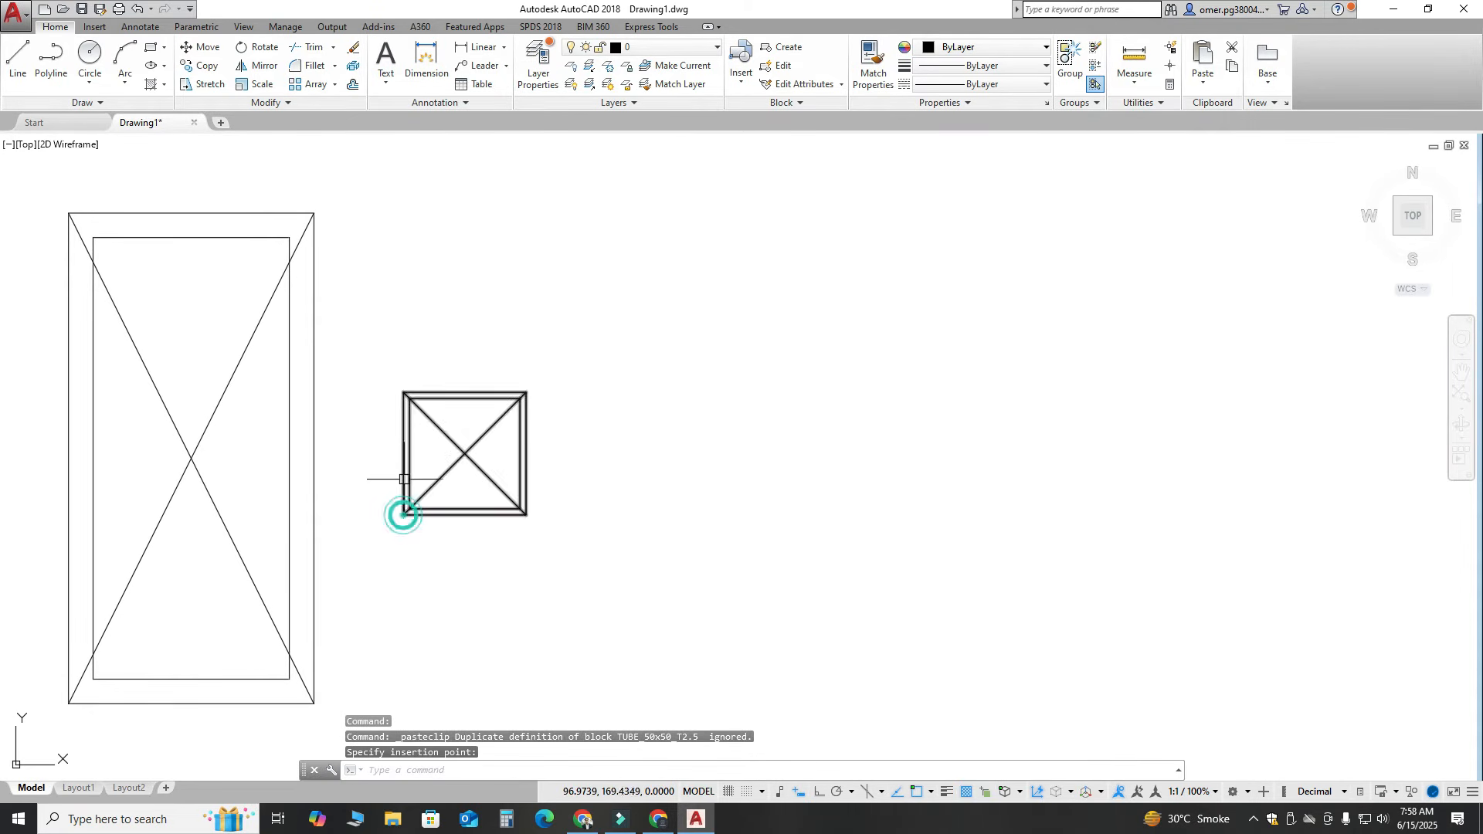
pyautogui.press('Escape')
# Measure the outer width of the square tube section between its two upper corners.
pyautogui.scroll(4, 422, 444)
pyautogui.click(1134, 81)
pyautogui.click(1136, 124)
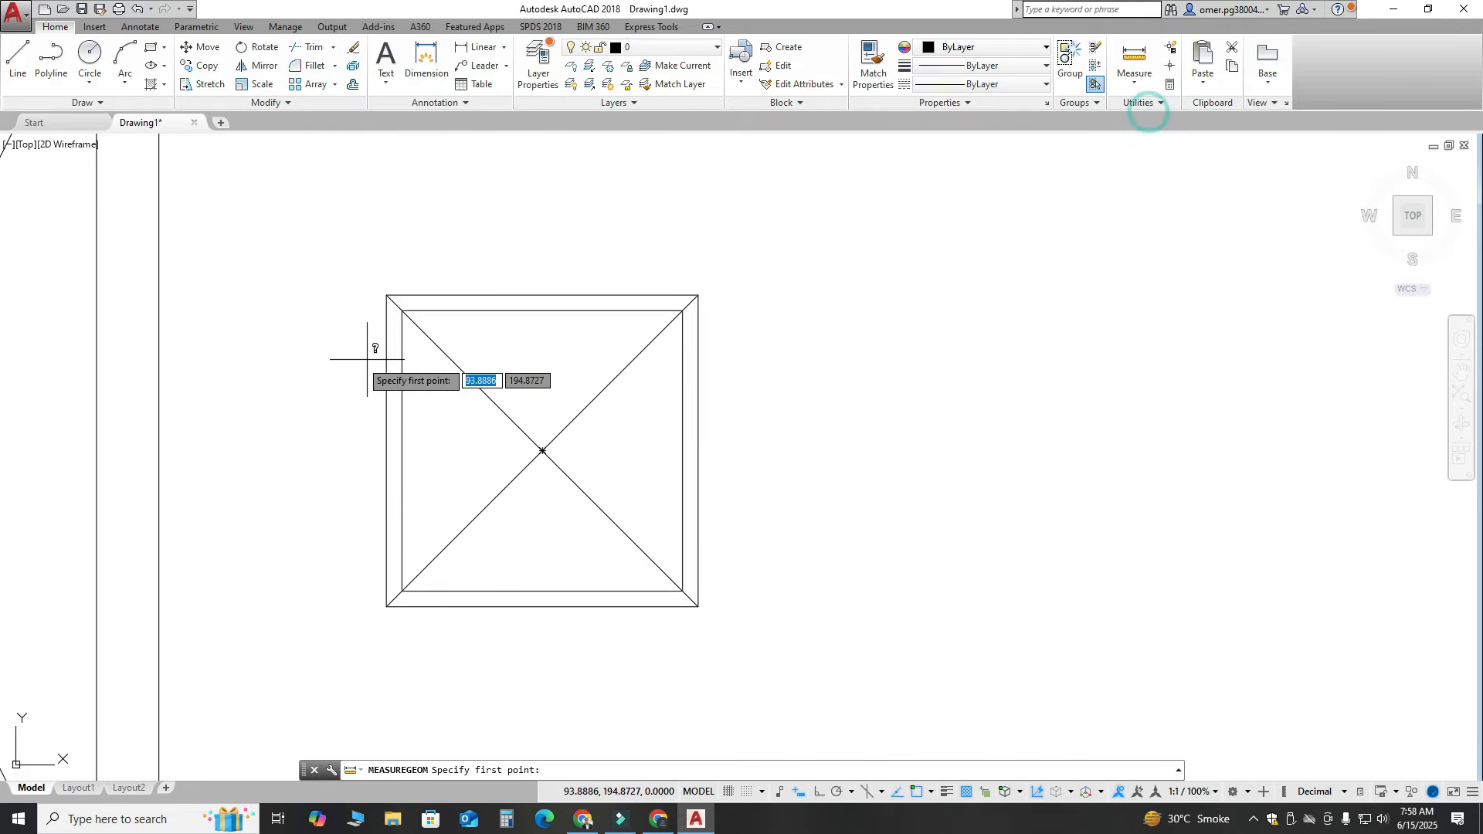
pyautogui.click(388, 295)
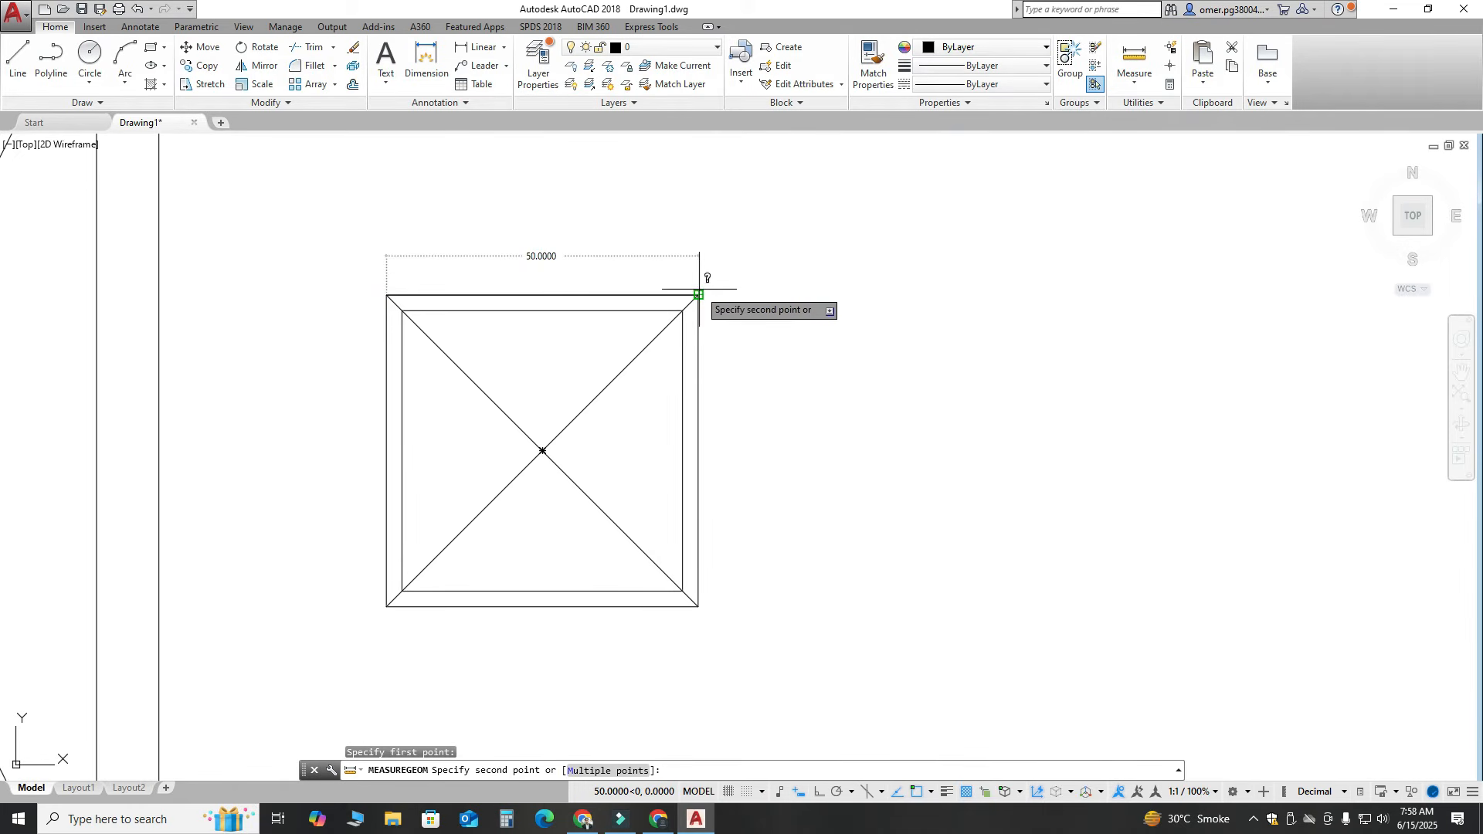
pyautogui.press('Escape')
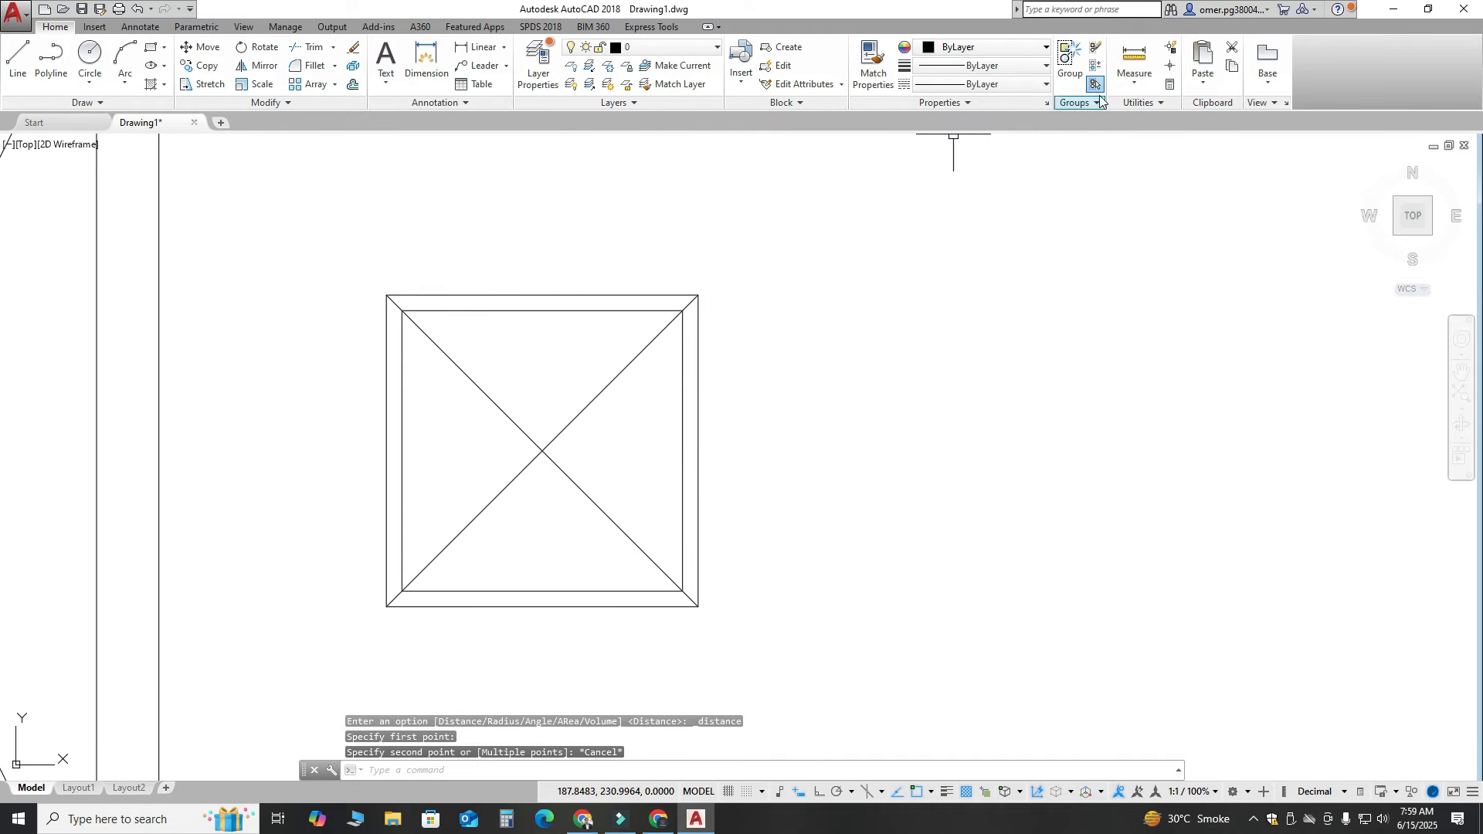
# Measure the outer height of the square tube section, starting from its upper-right corner.
pyautogui.click(1145, 86)
pyautogui.click(1150, 109)
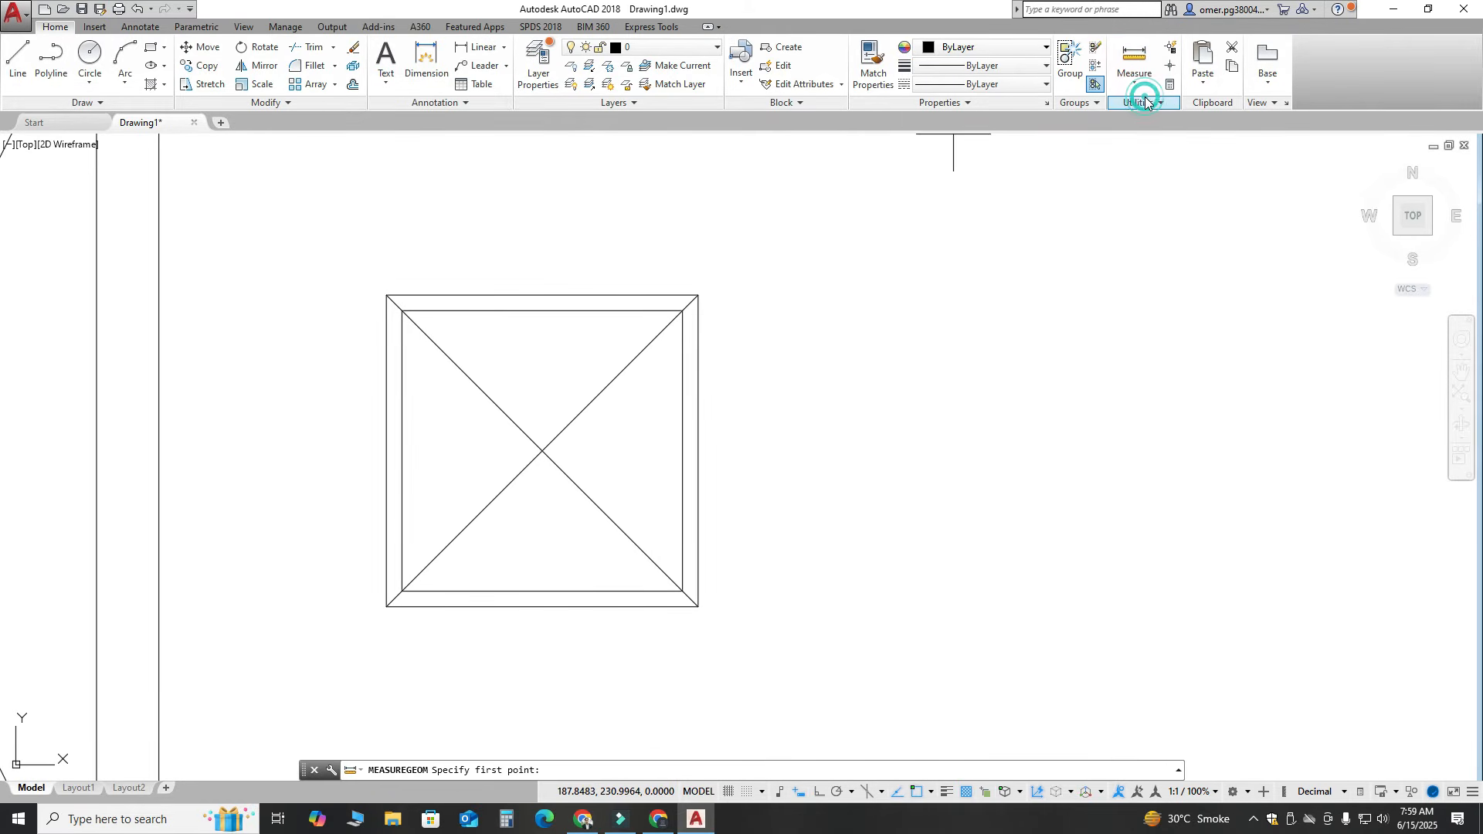
pyautogui.click(699, 296)
pyautogui.press('Escape')
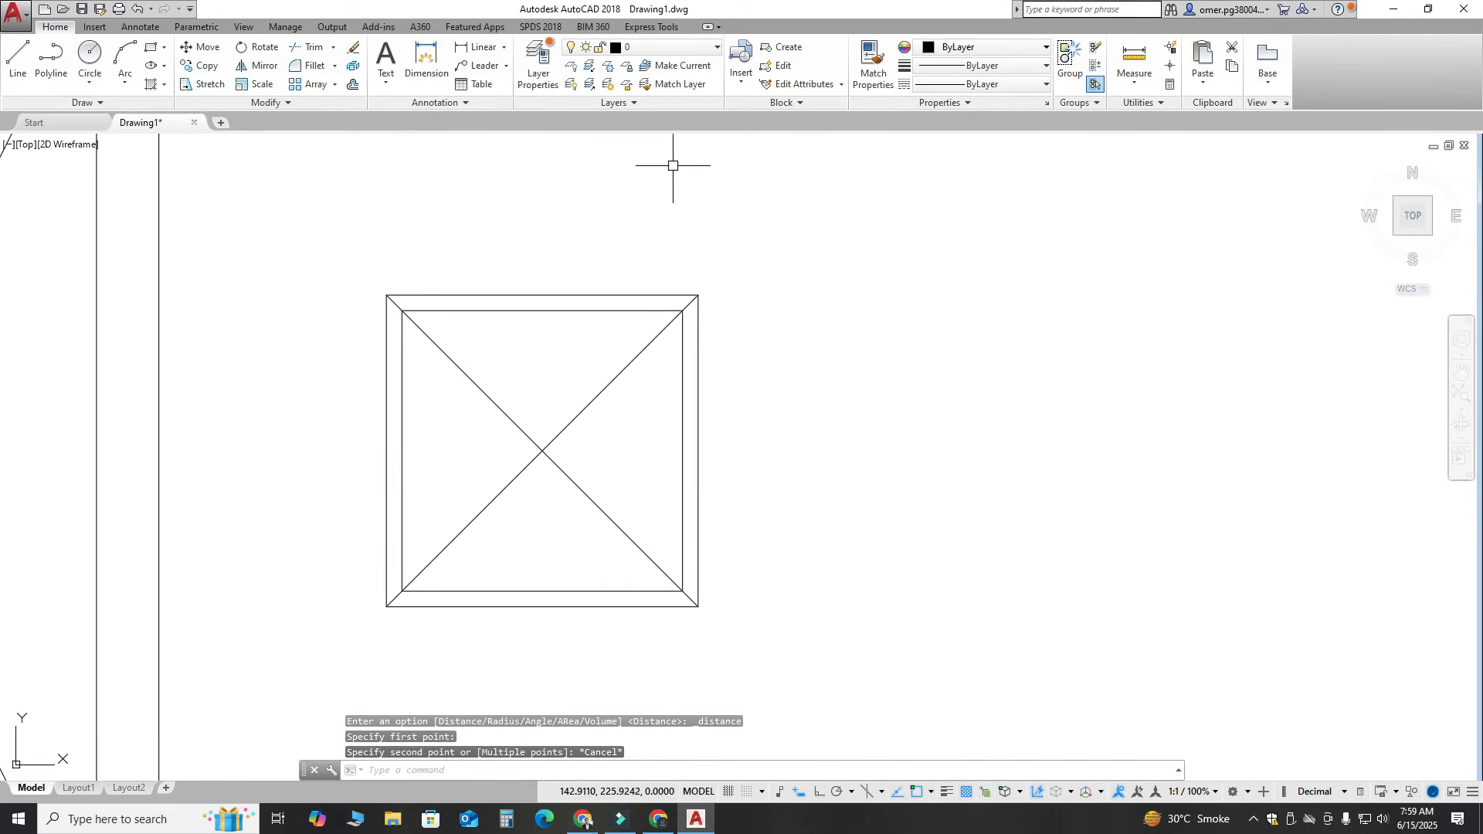
# Measure the square tube's wall thickness between the midpoints of its outer and inner top edges.
pyautogui.press('Return')
pyautogui.click(728, 248)
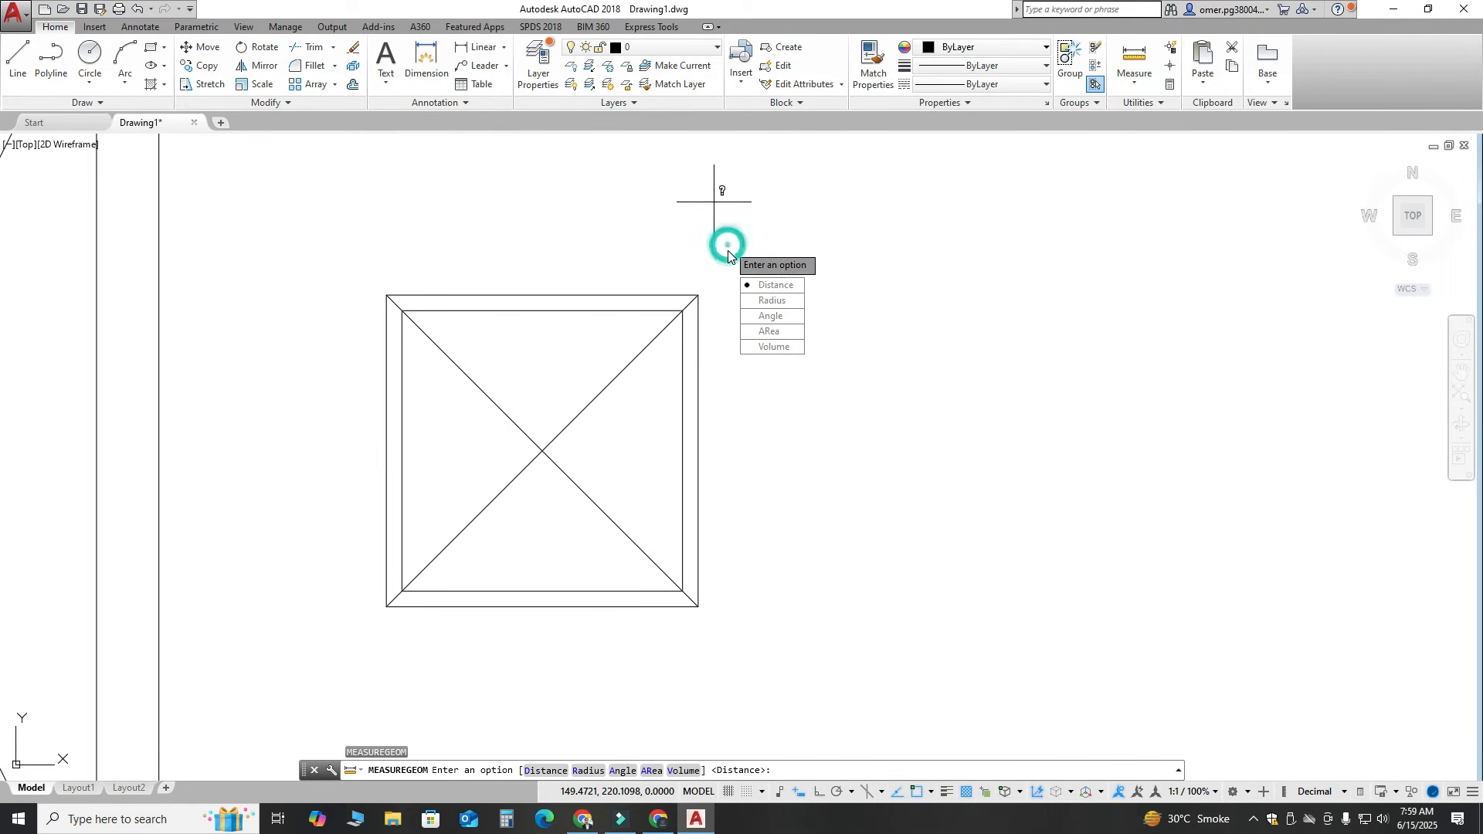
pyautogui.click(759, 283)
pyautogui.click(542, 295)
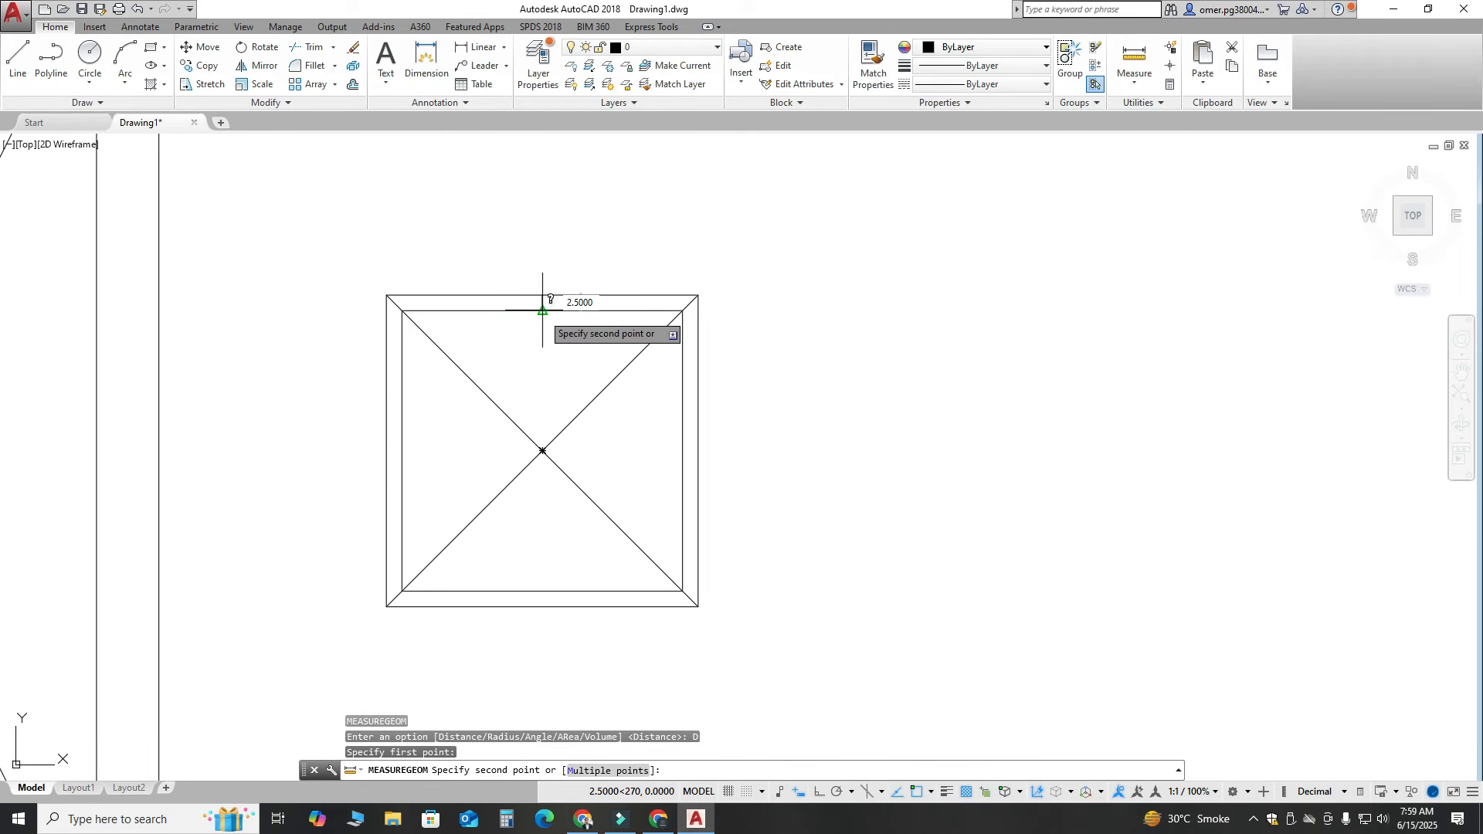
pyautogui.press('Escape')
pyautogui.scroll(-3, 413, 324)
pyautogui.scroll(-2, 404, 322)
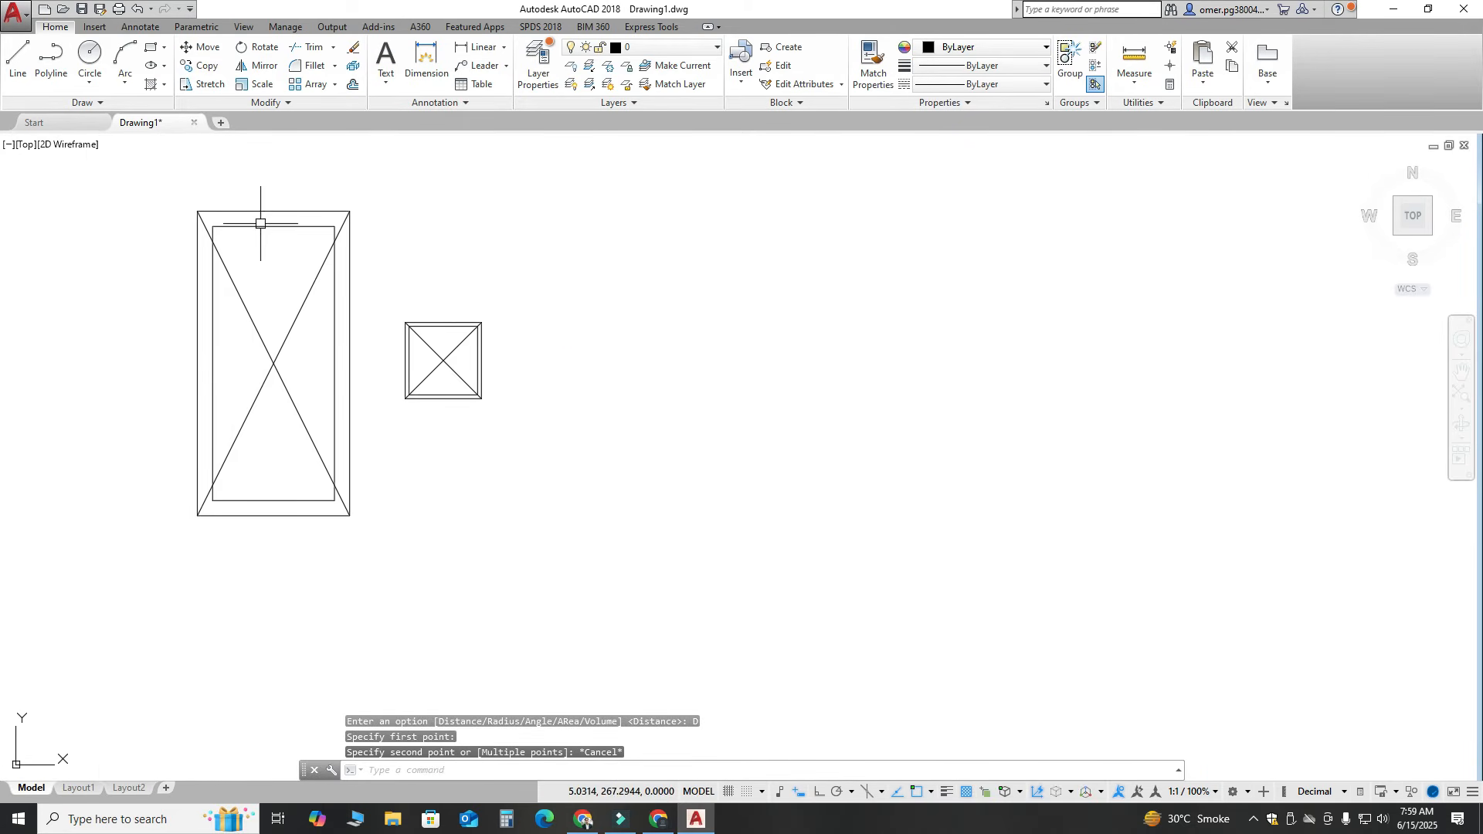
# Run TUBESECTION with width 175 mm, height 210 mm and wall thickness 7.4 mm, and insert the tube right of the square one.
pyautogui.scroll(2, 222, 220)
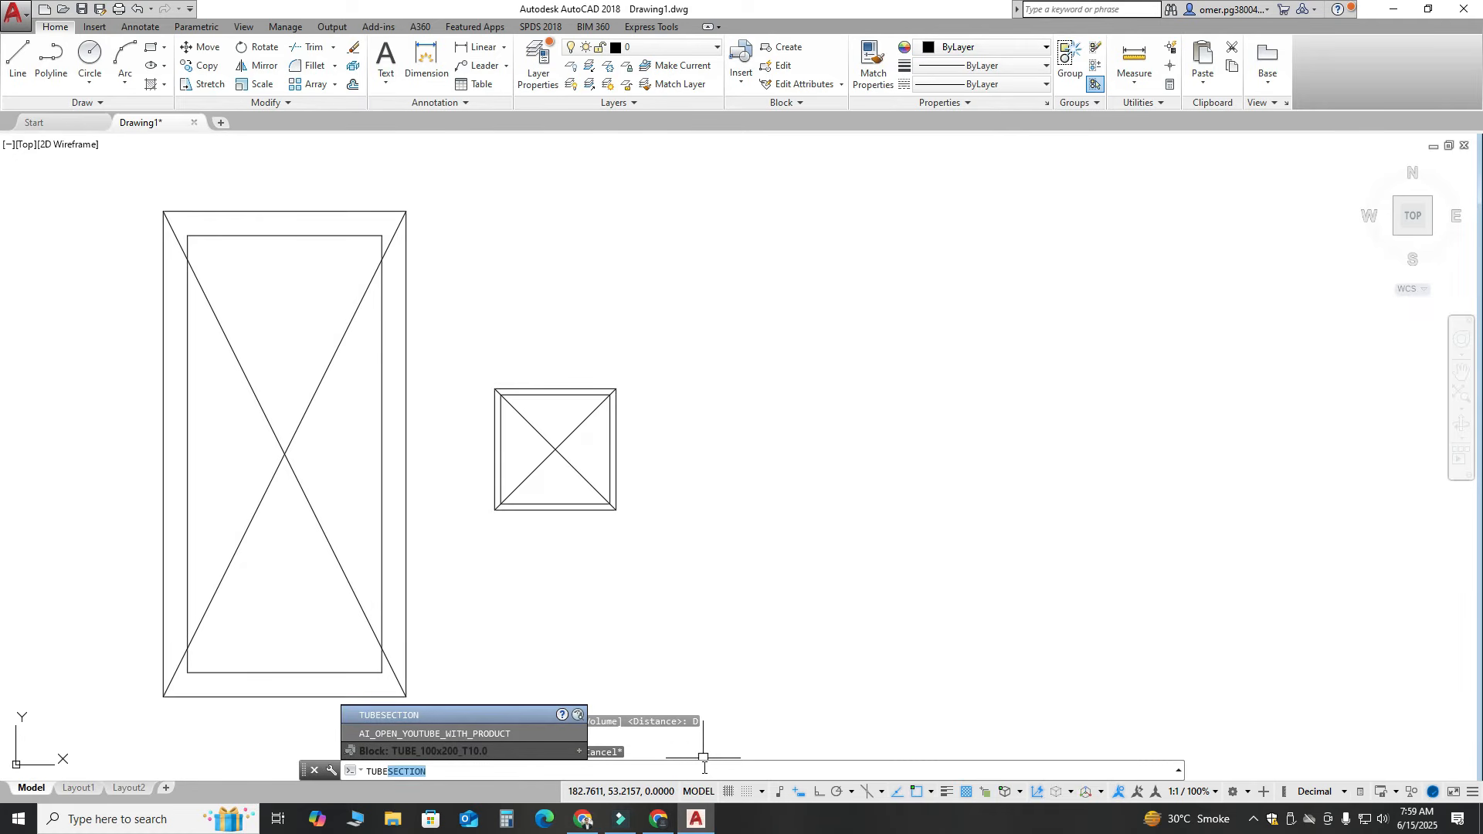
pyautogui.press('Return')
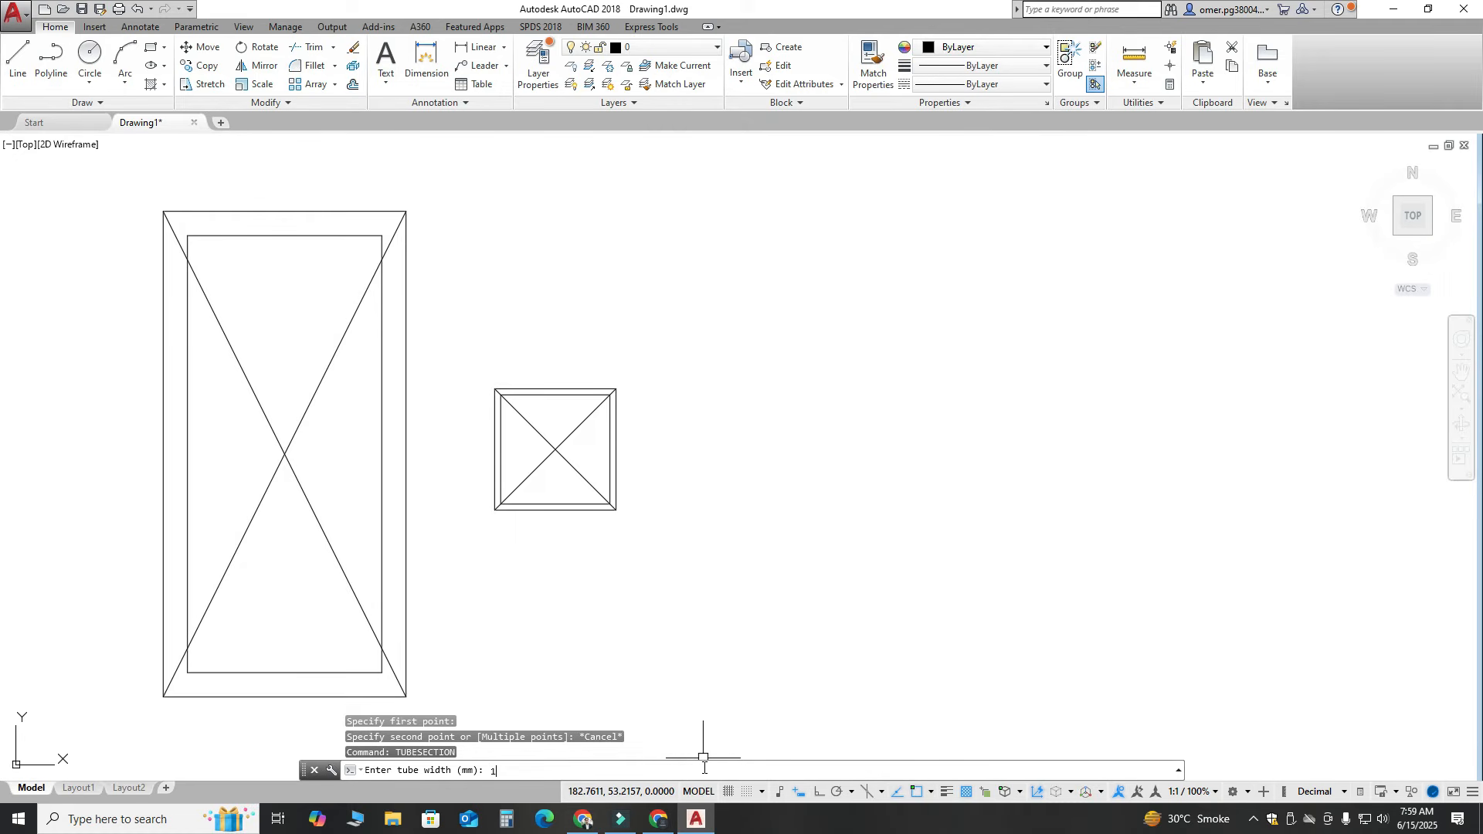
pyautogui.write('175')
pyautogui.press('Return')
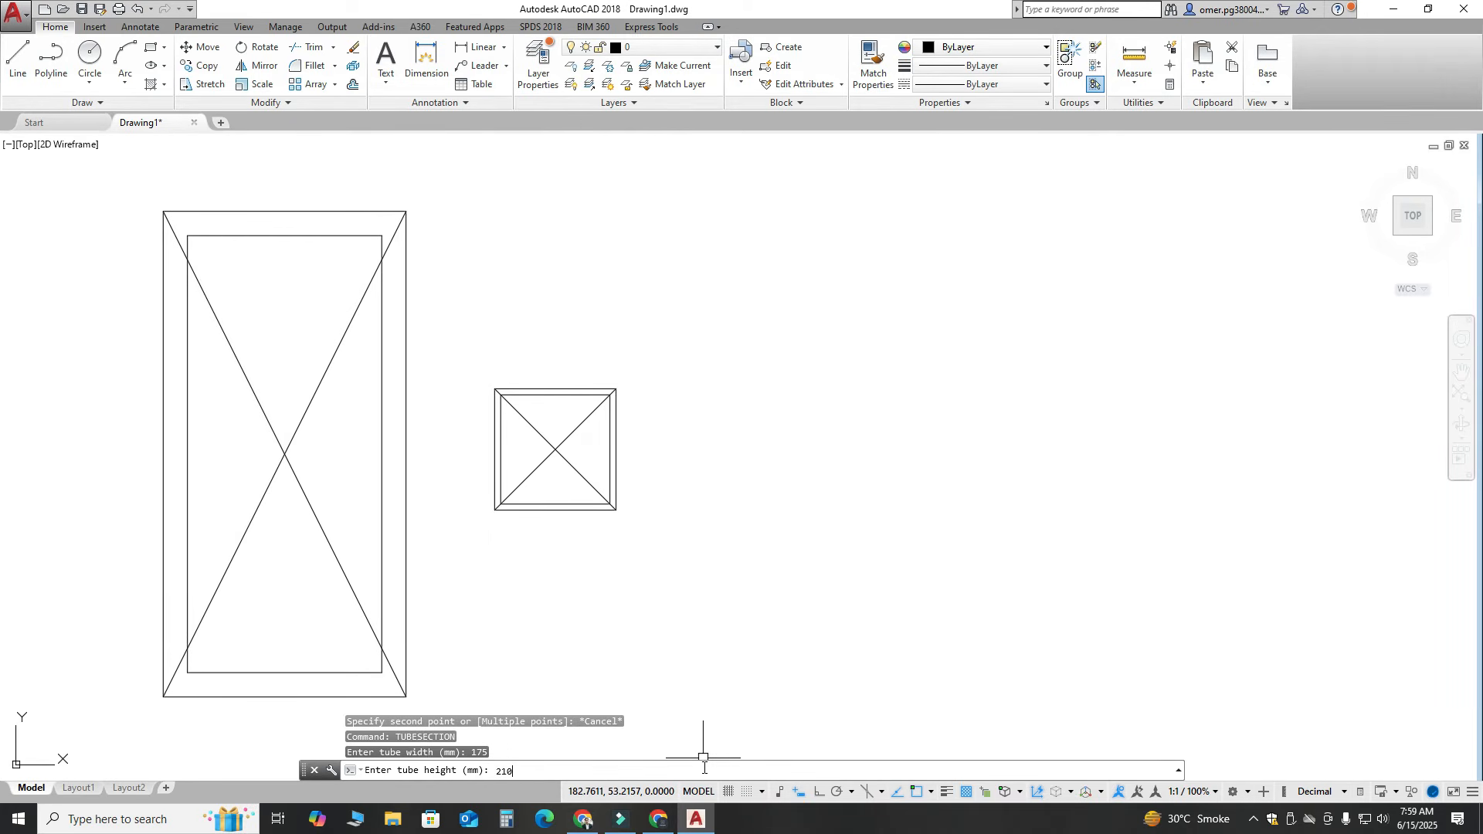
pyautogui.press('Return')
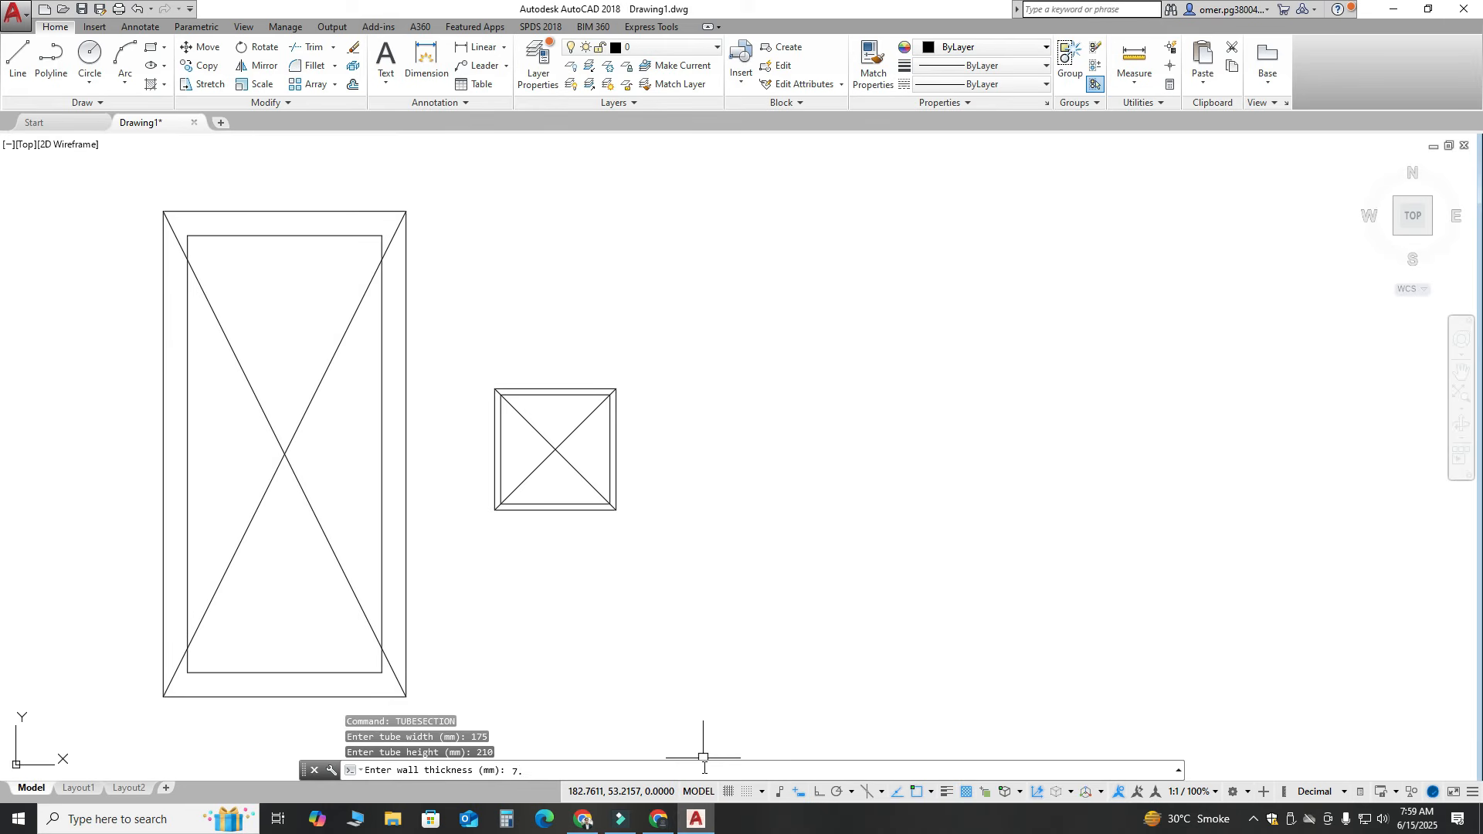
pyautogui.press('Return')
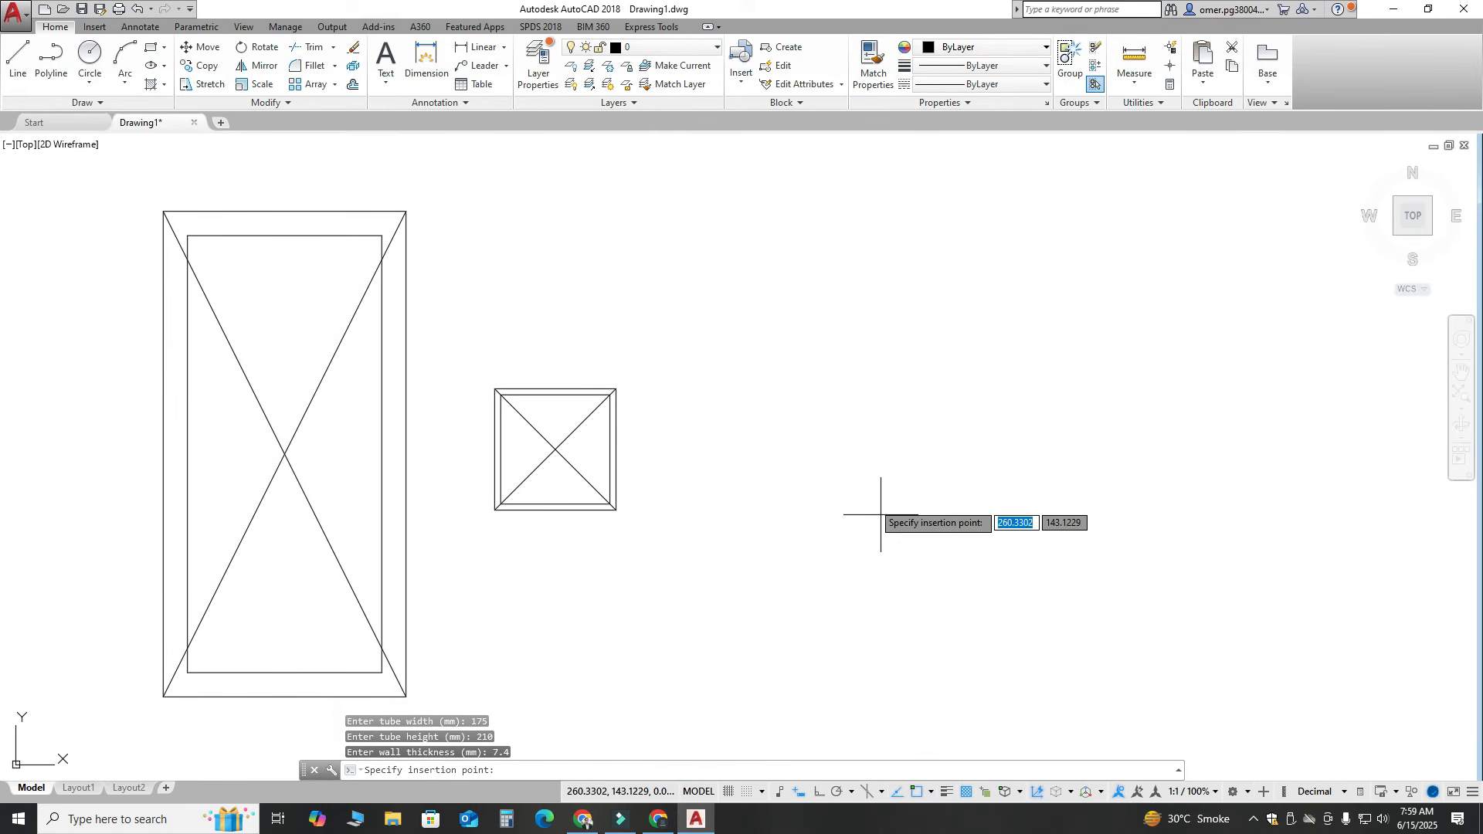
pyautogui.click(868, 490)
pyautogui.scroll(4, 871, 529)
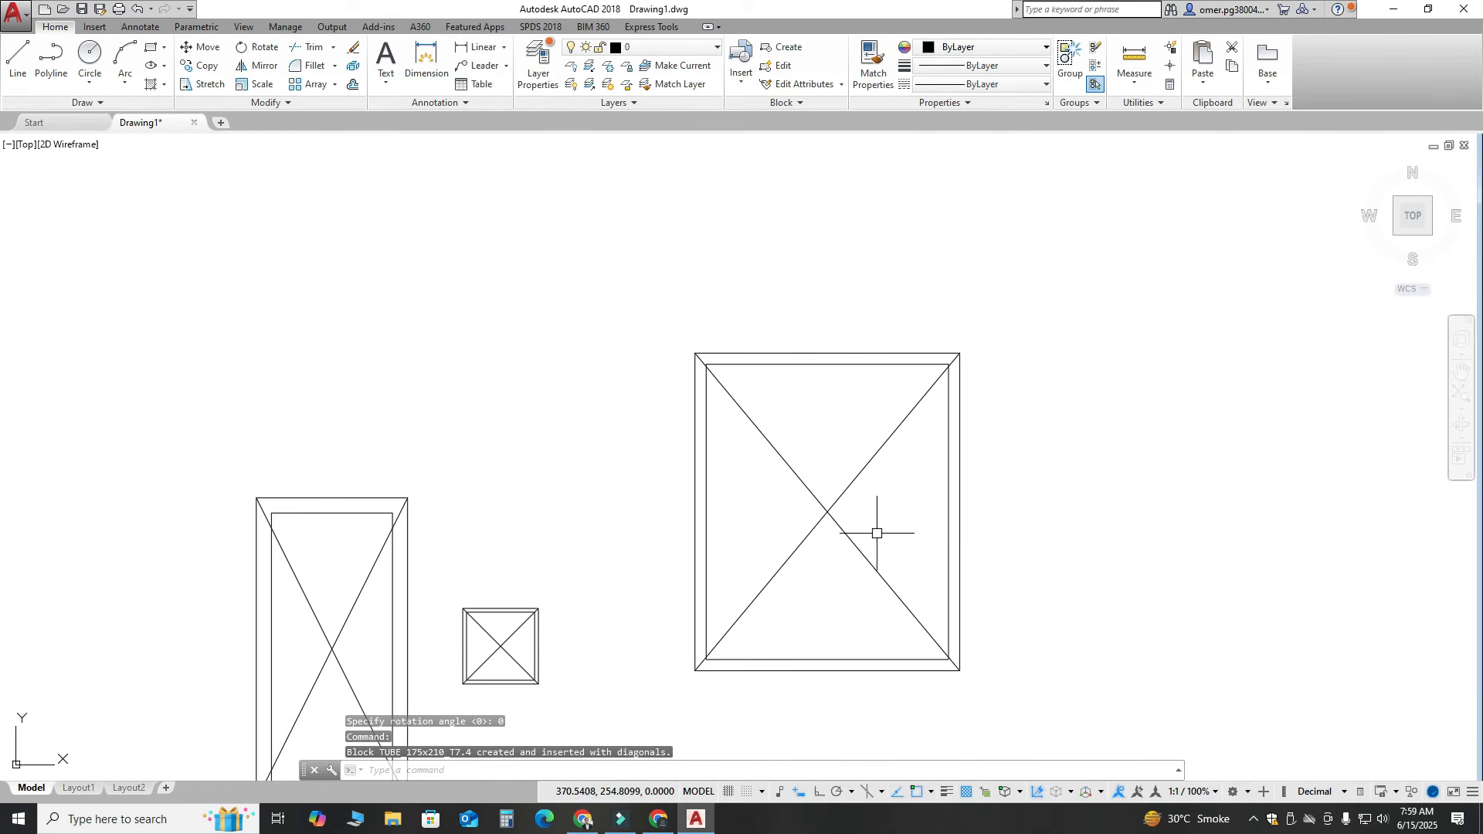
# Measure the outer width of the new large tube section between its upper corners.
pyautogui.scroll(-3, 860, 314)
pyautogui.click(1150, 95)
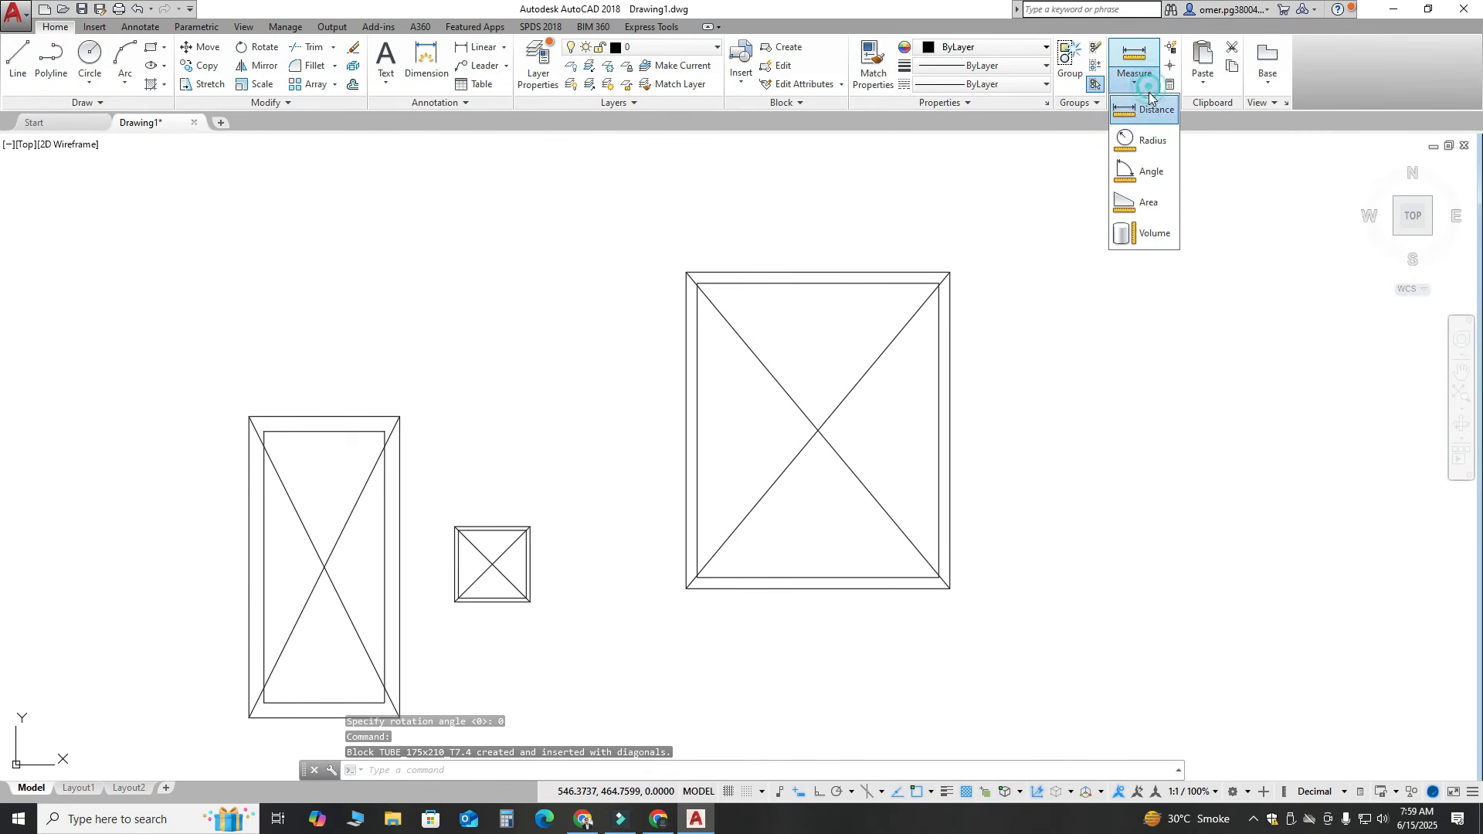
pyautogui.click(1137, 139)
pyautogui.scroll(2, 788, 378)
pyautogui.click(625, 208)
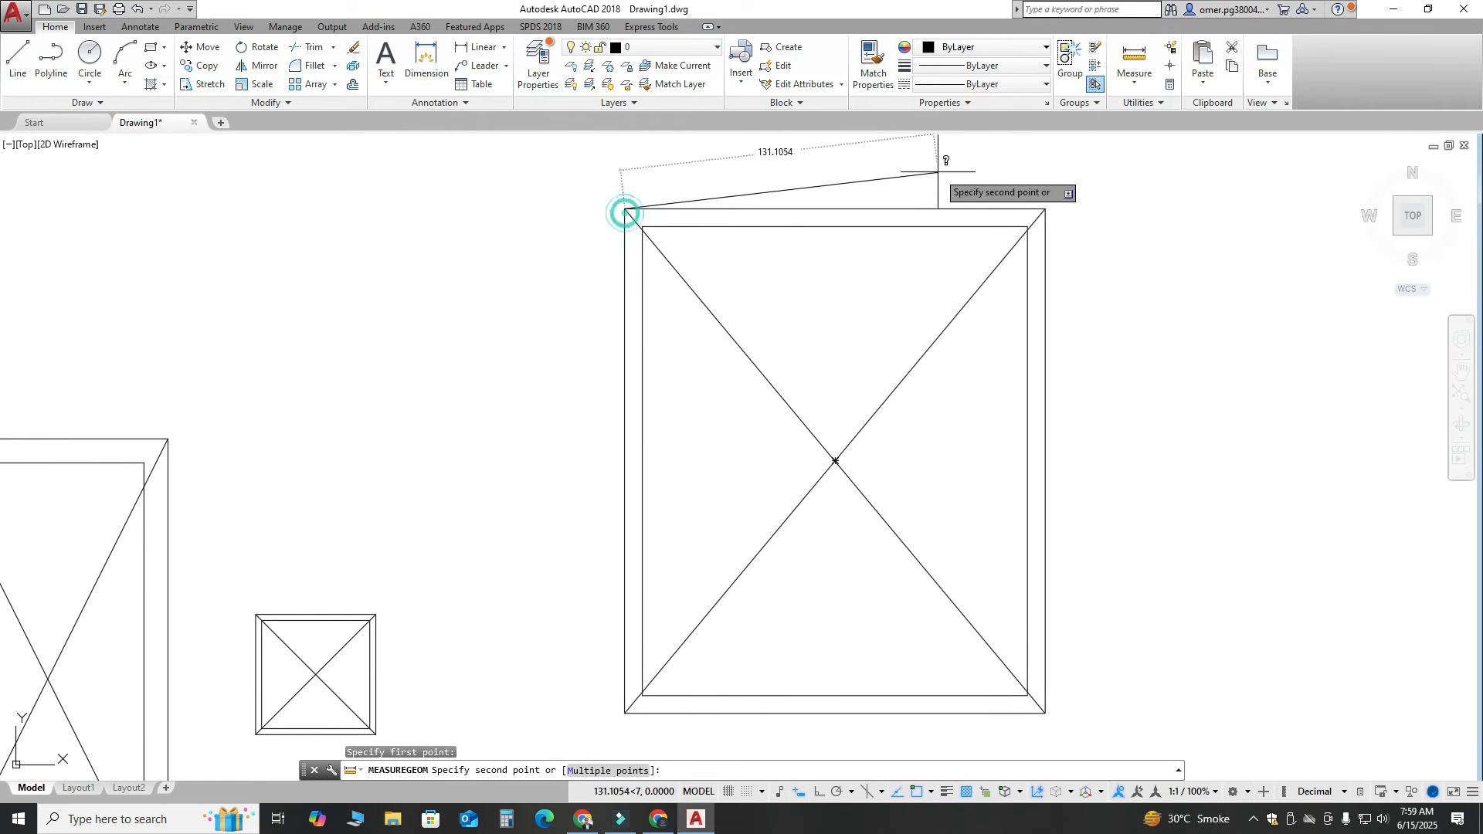
pyautogui.click(1045, 209)
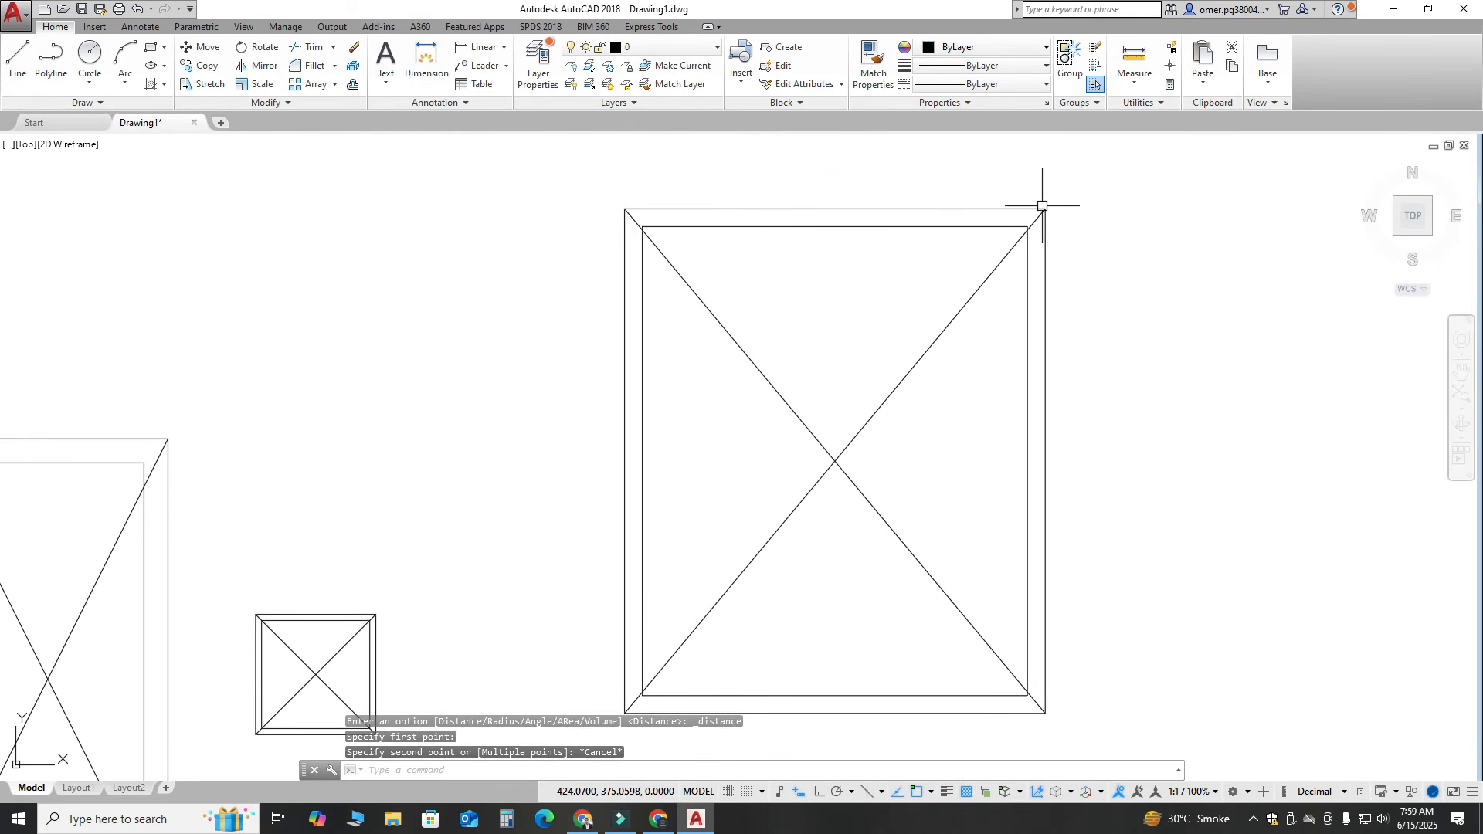
# Measure the outer height of the large tube section between its right-hand corners.
pyautogui.click(1076, 247)
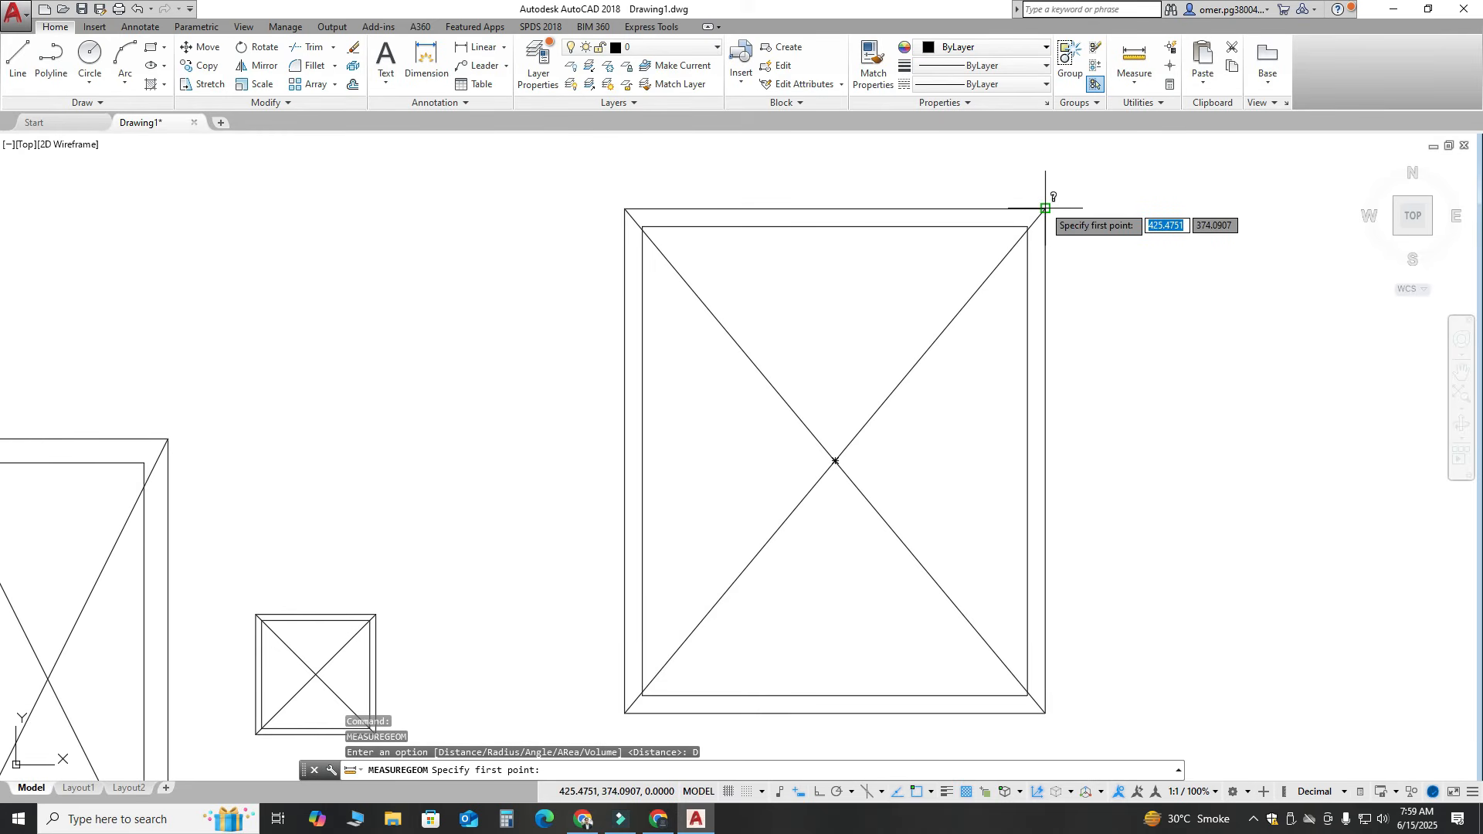
pyautogui.click(1045, 208)
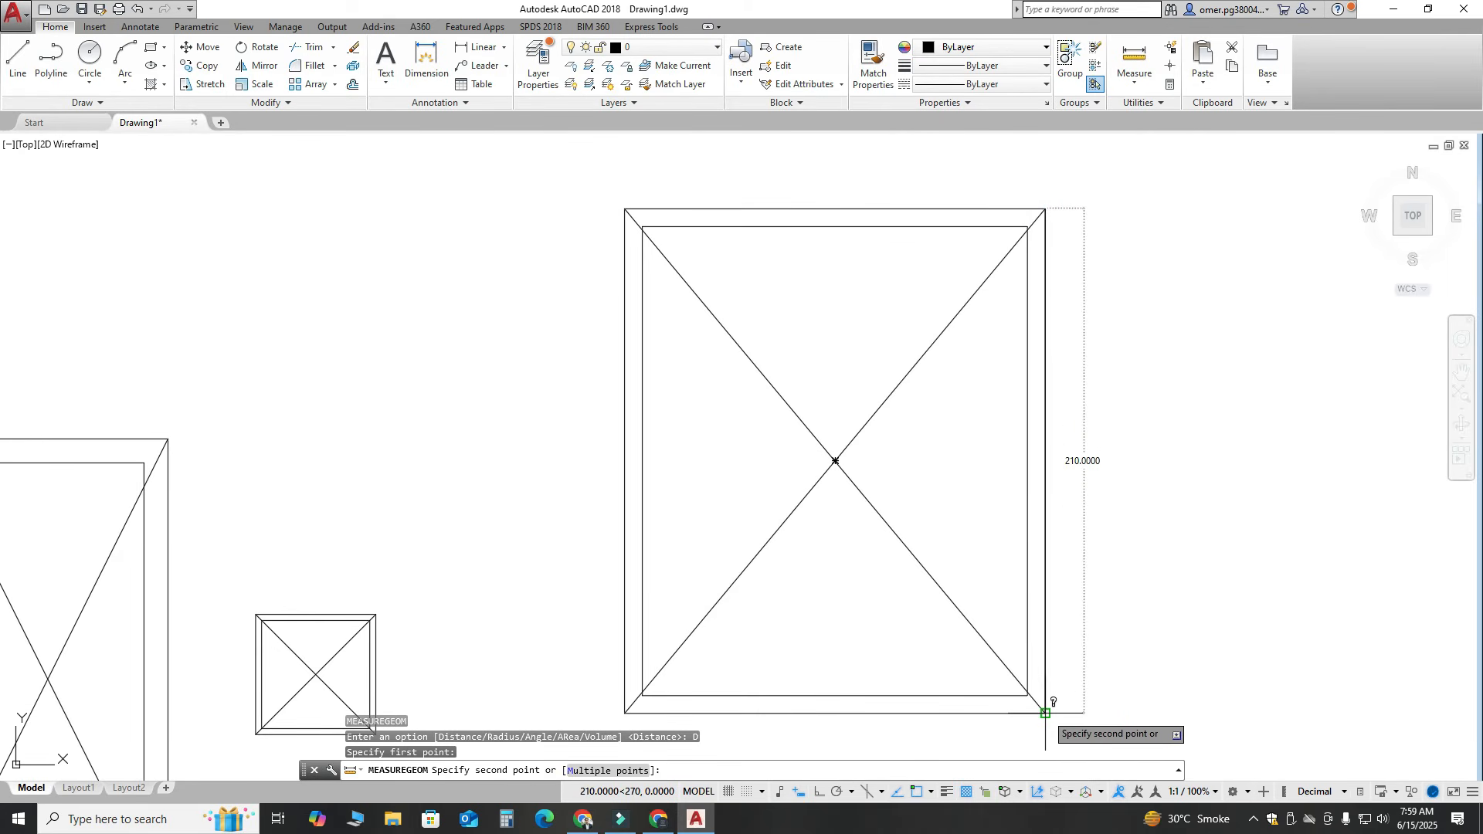
pyautogui.press('Escape')
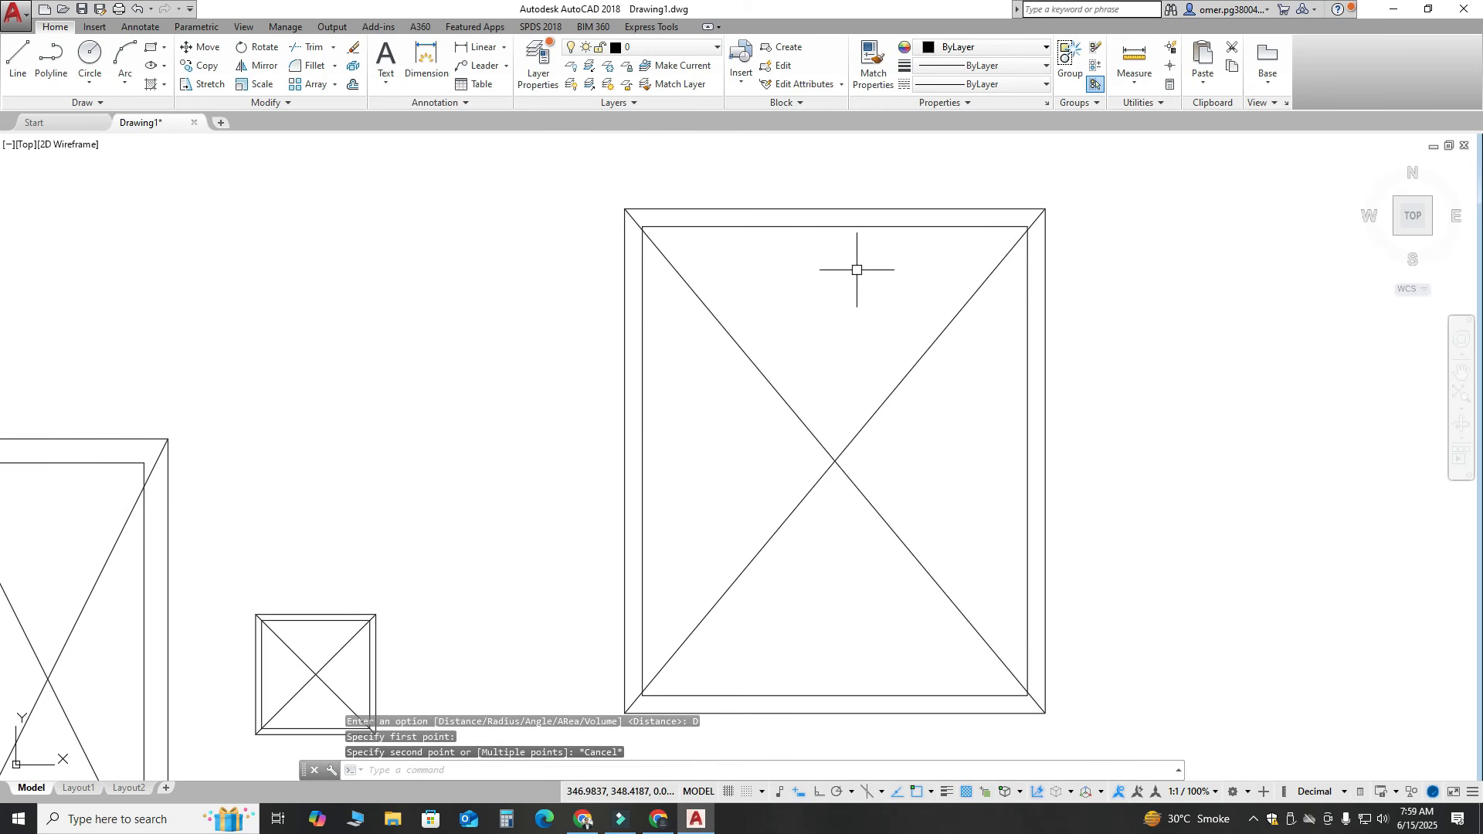
# Measure the large tube's wall thickness between the midpoints of its outer and inner top edges.
pyautogui.scroll(4, 763, 181)
pyautogui.click(1134, 80)
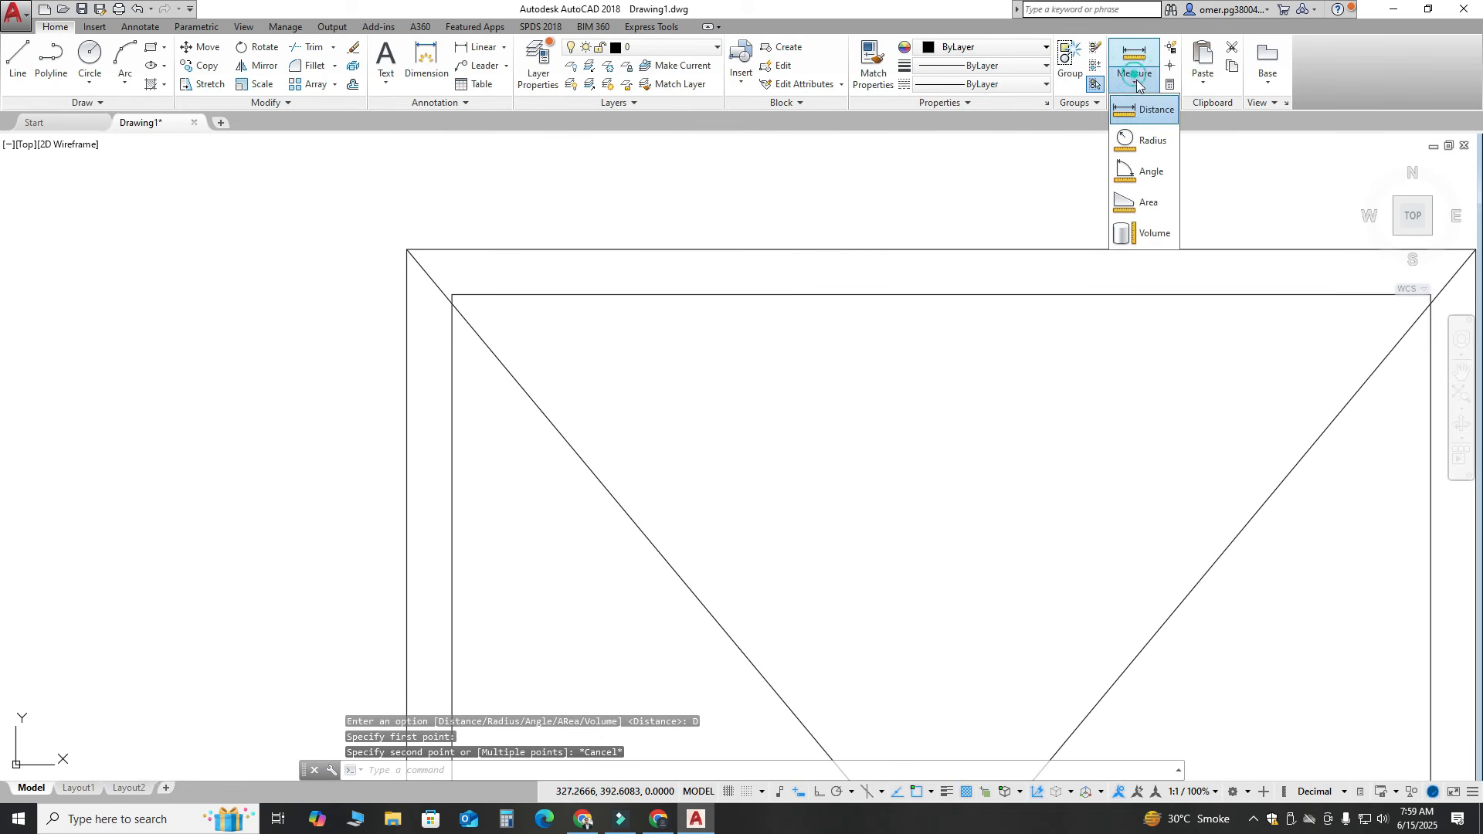
pyautogui.click(1137, 112)
pyautogui.click(941, 249)
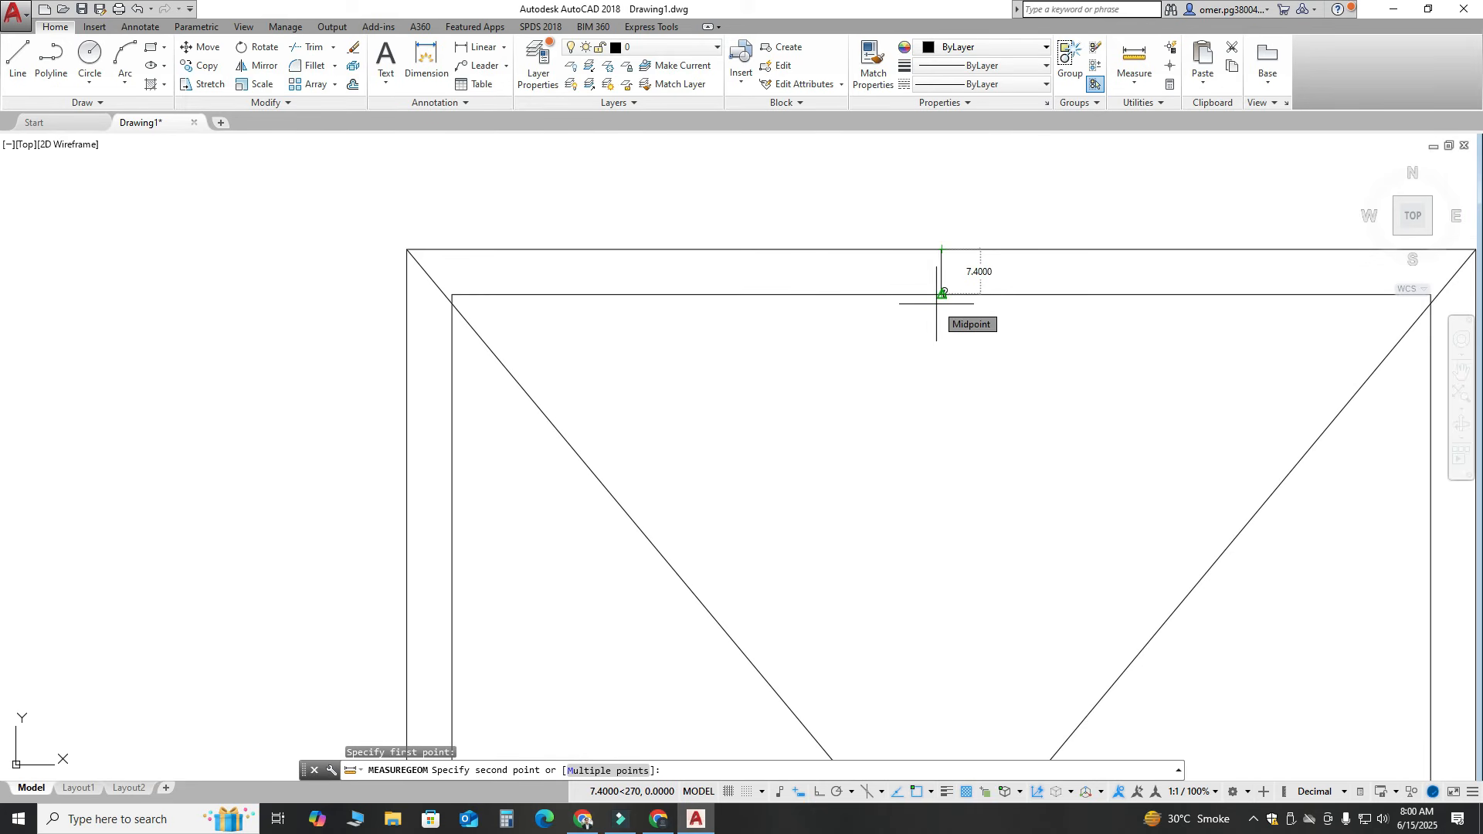
pyautogui.press('Escape')
# Measure the wall thickness of the large tube section on its left side, starting from the outer edge.
pyautogui.scroll(-3, 941, 294)
pyautogui.scroll(3, 688, 328)
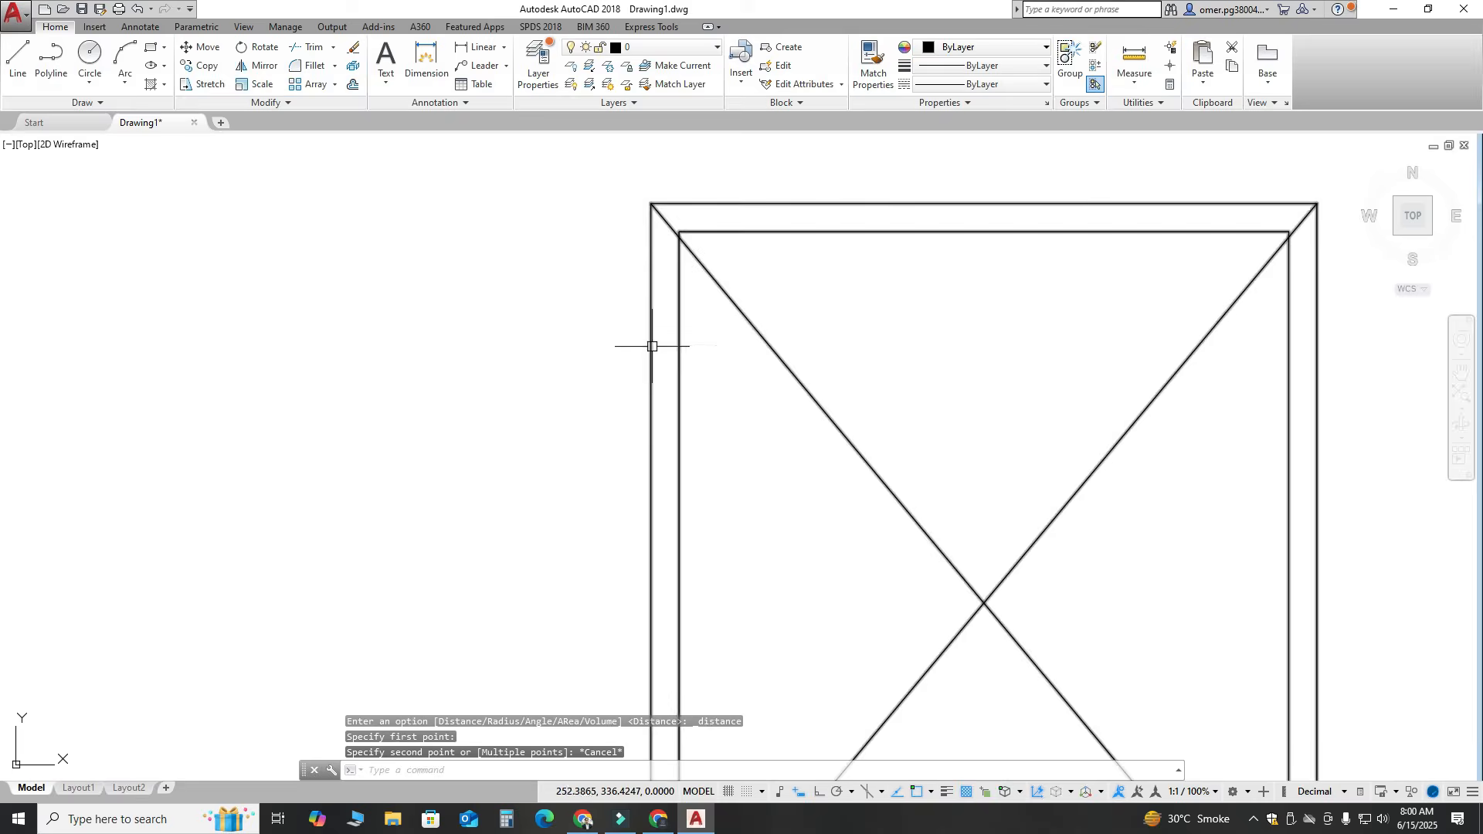
pyautogui.press('Return')
pyautogui.click(652, 395)
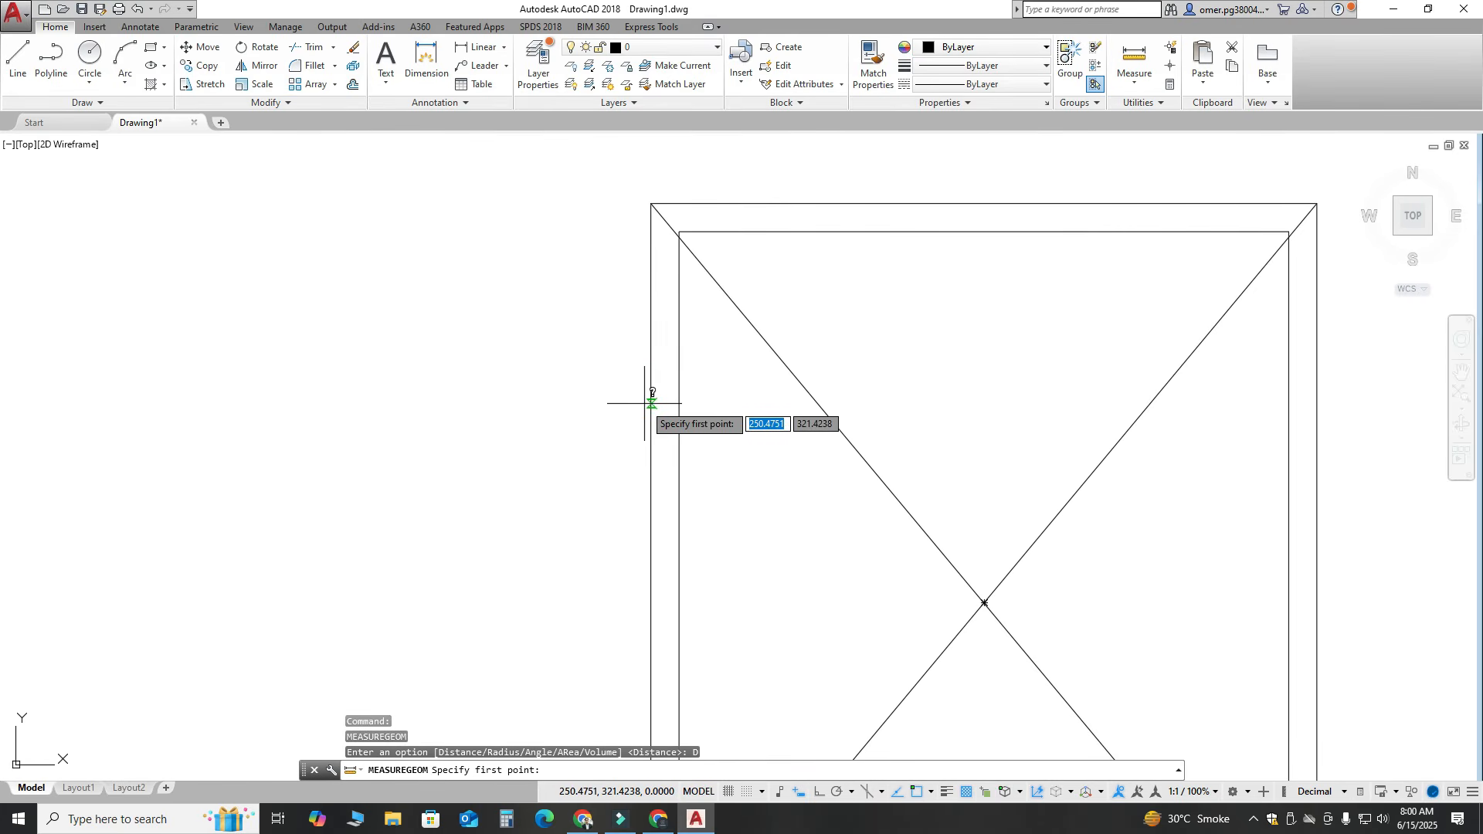
pyautogui.click(651, 400)
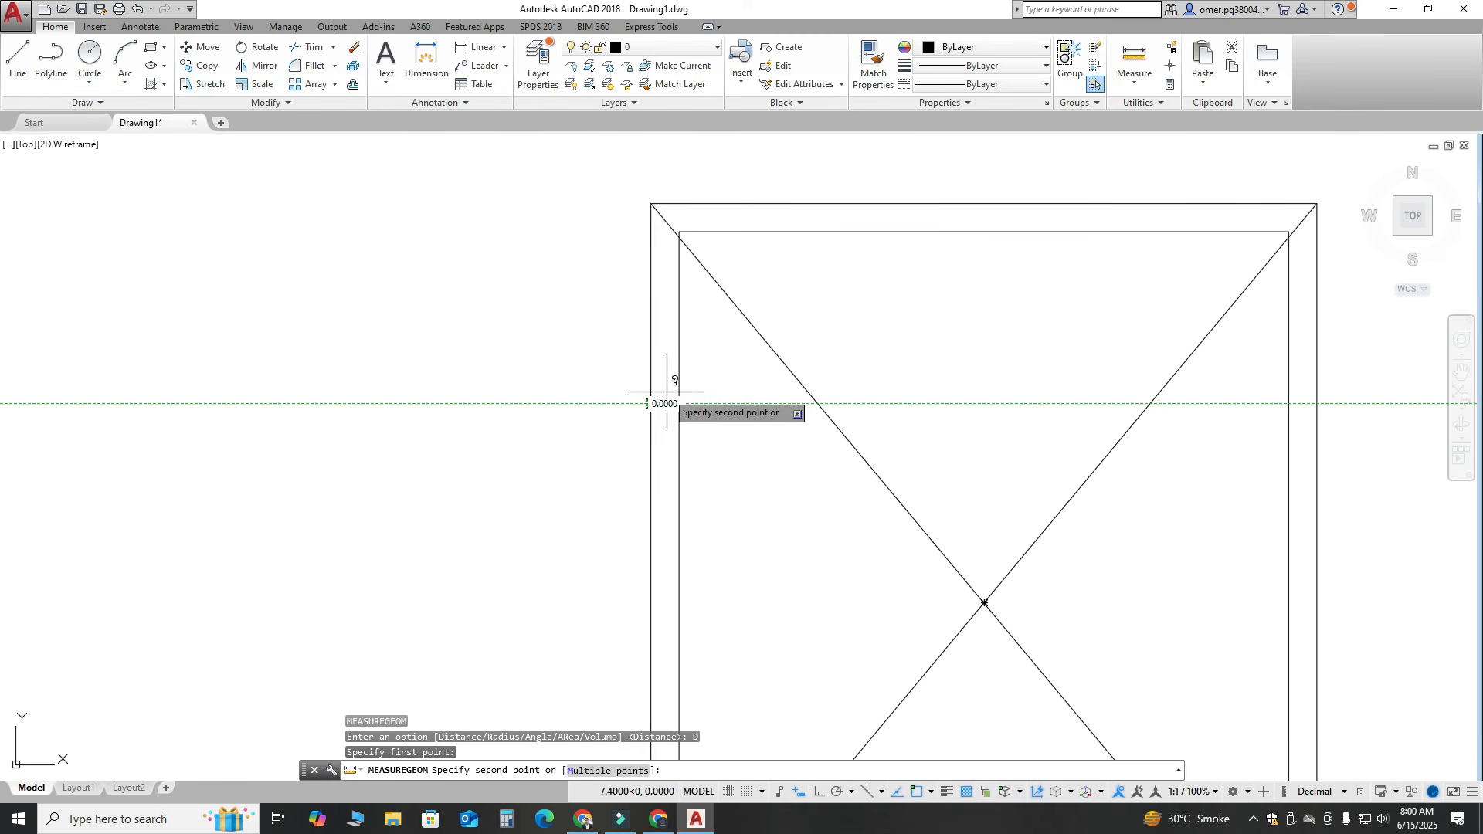
pyautogui.press('Escape')
# Cut the large tube section and paste it closer to the square tube, level with the rectangular tube.
pyautogui.scroll(-5, 602, 317)
pyautogui.scroll(2, 734, 440)
pyautogui.click(783, 485)
pyautogui.click(585, 225)
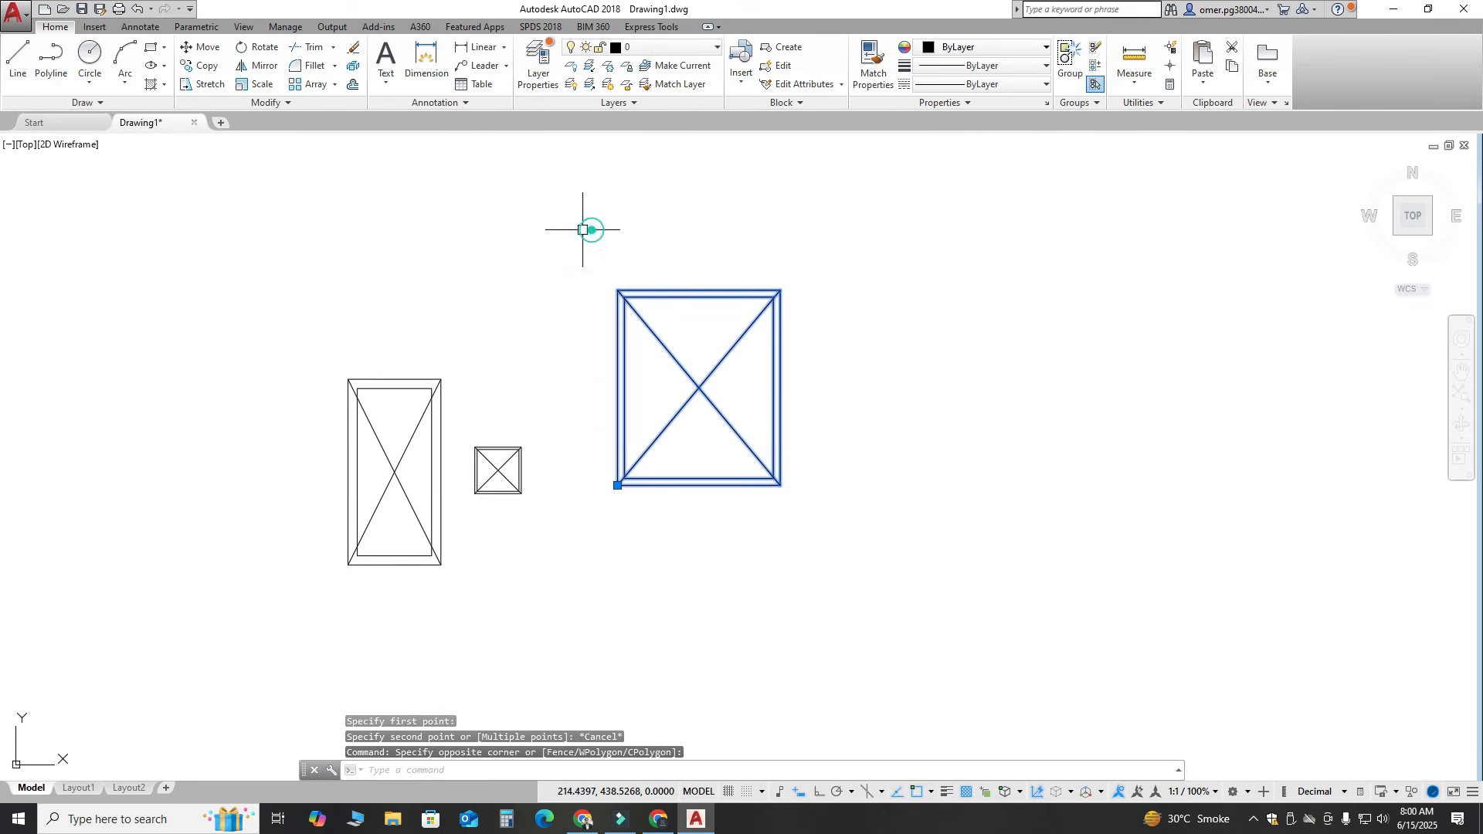
pyautogui.hotkey('ctrl', 'x')
pyautogui.hotkey('ctrl', 'v')
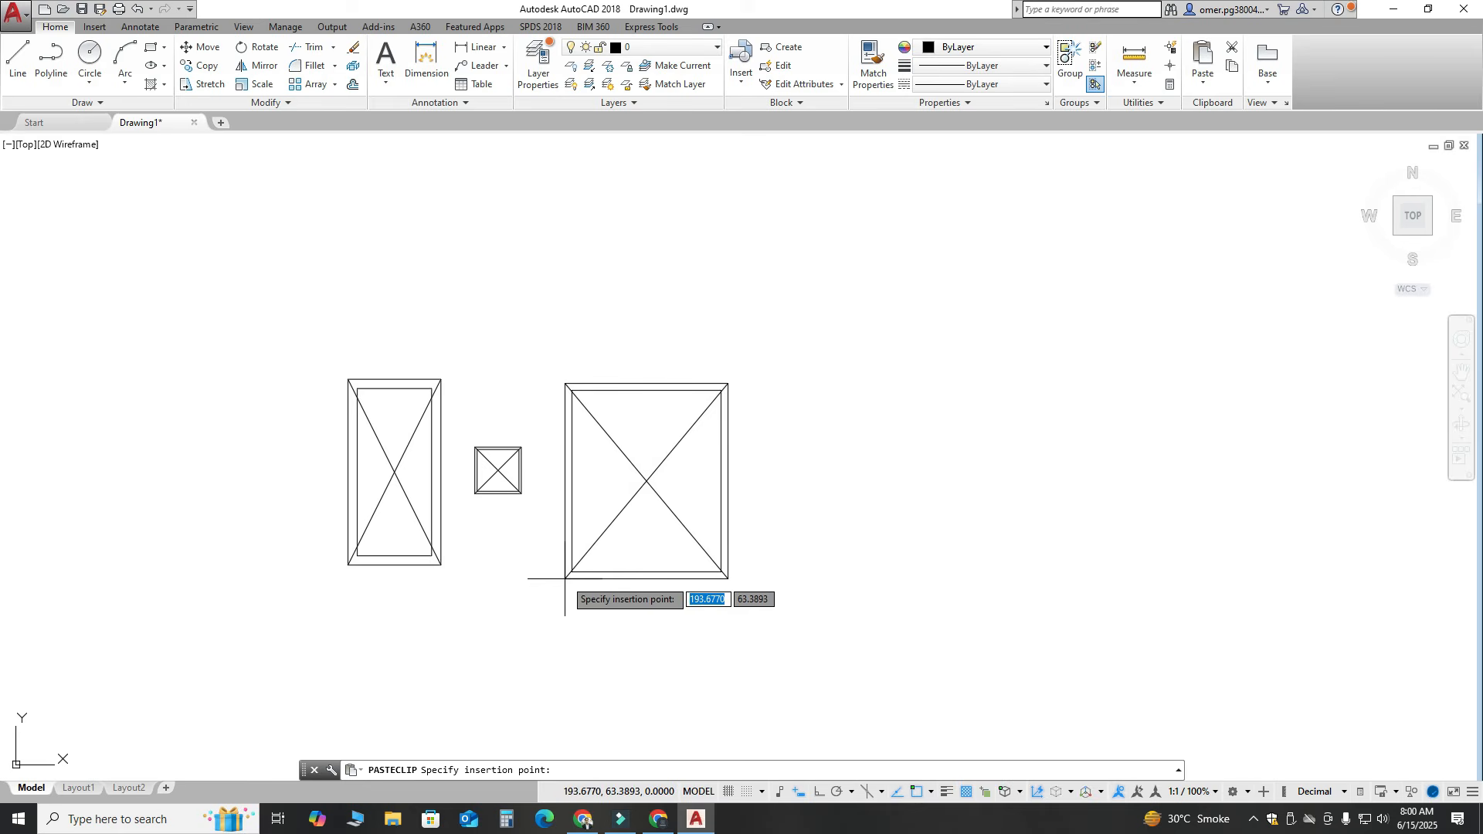
pyautogui.press('Escape')
pyautogui.scroll(2, 451, 503)
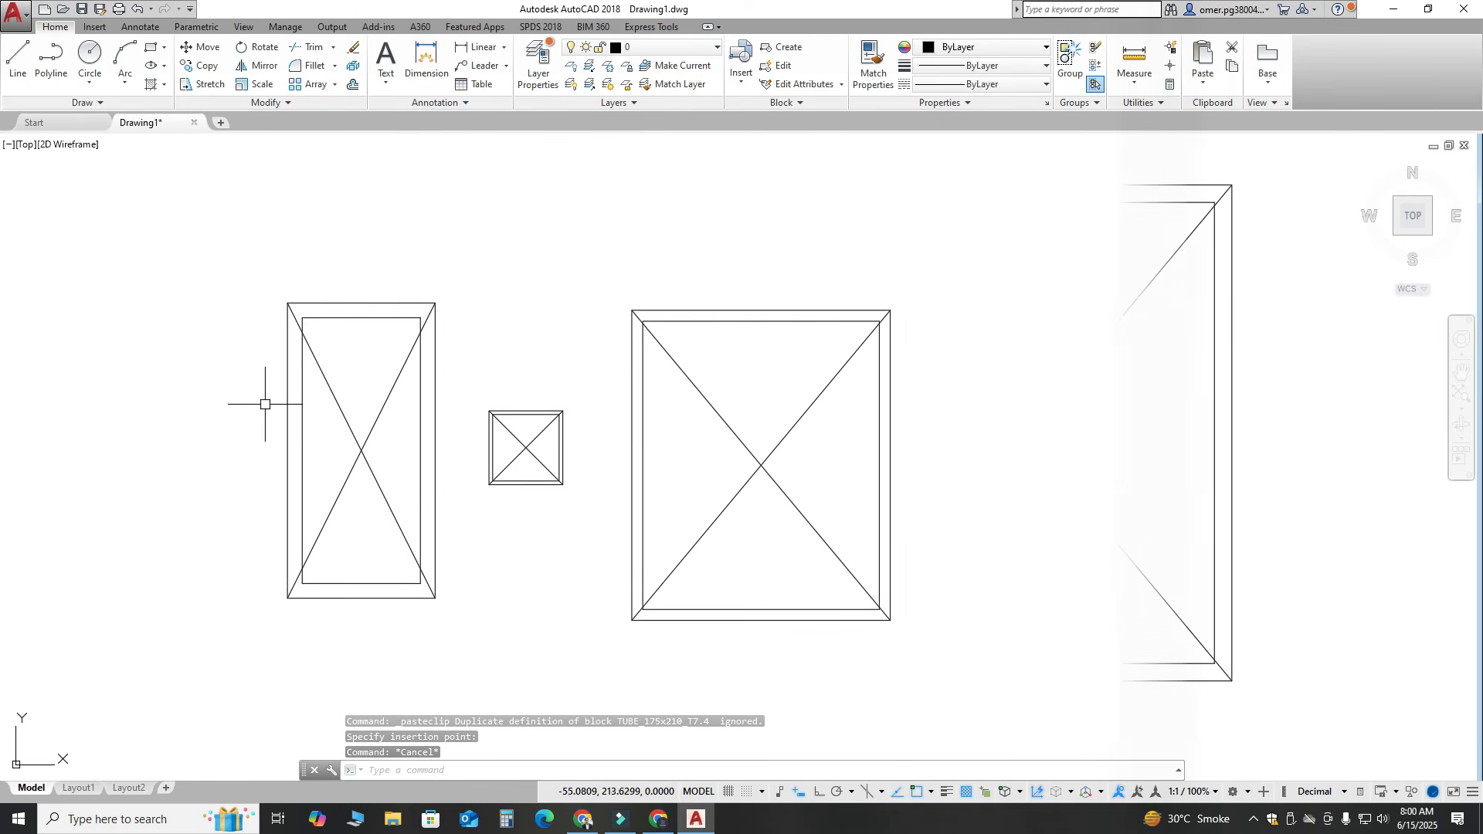